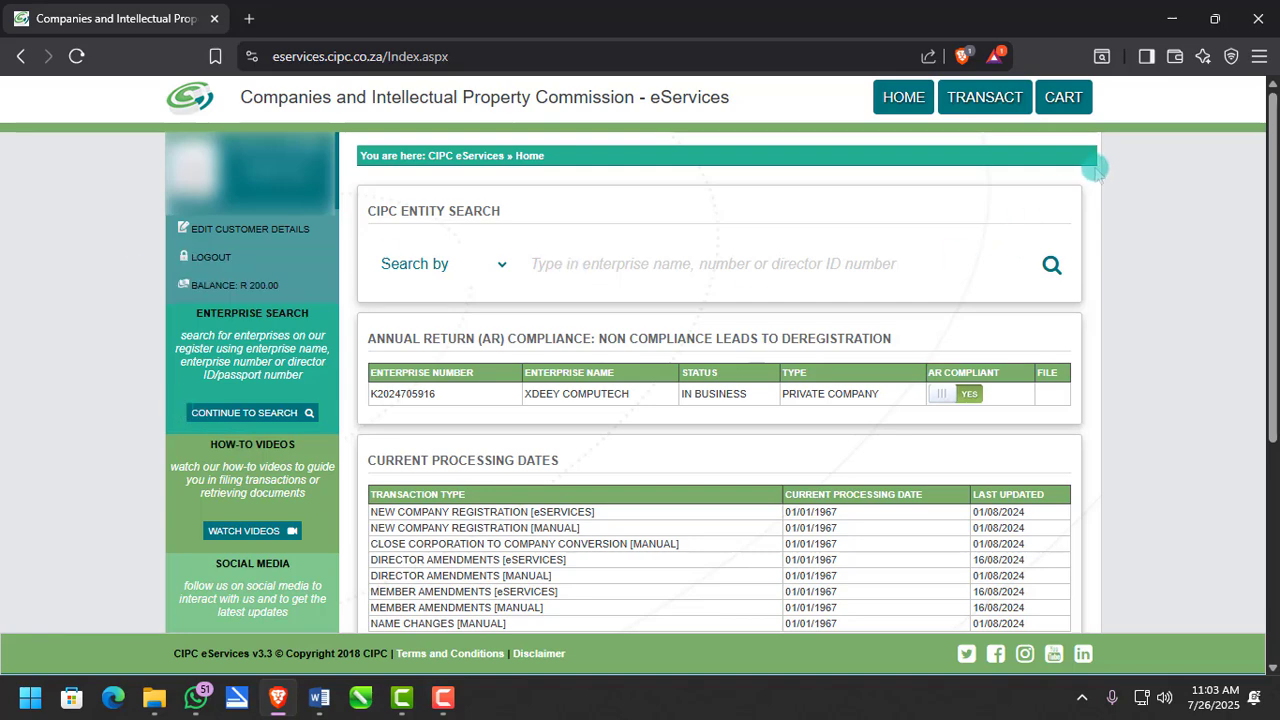
- Choose the Beneficial Ownership service from the eServices transactions list
click(972, 100)
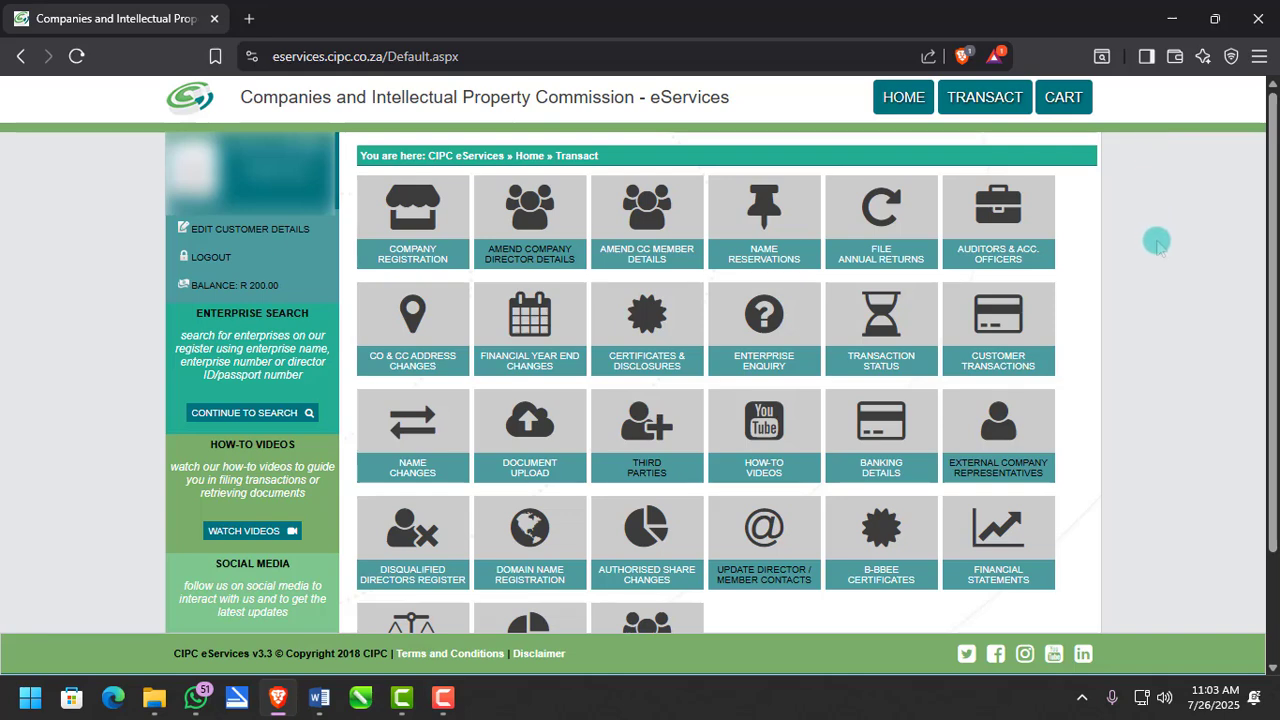
scroll(1160, 290, down, 2)
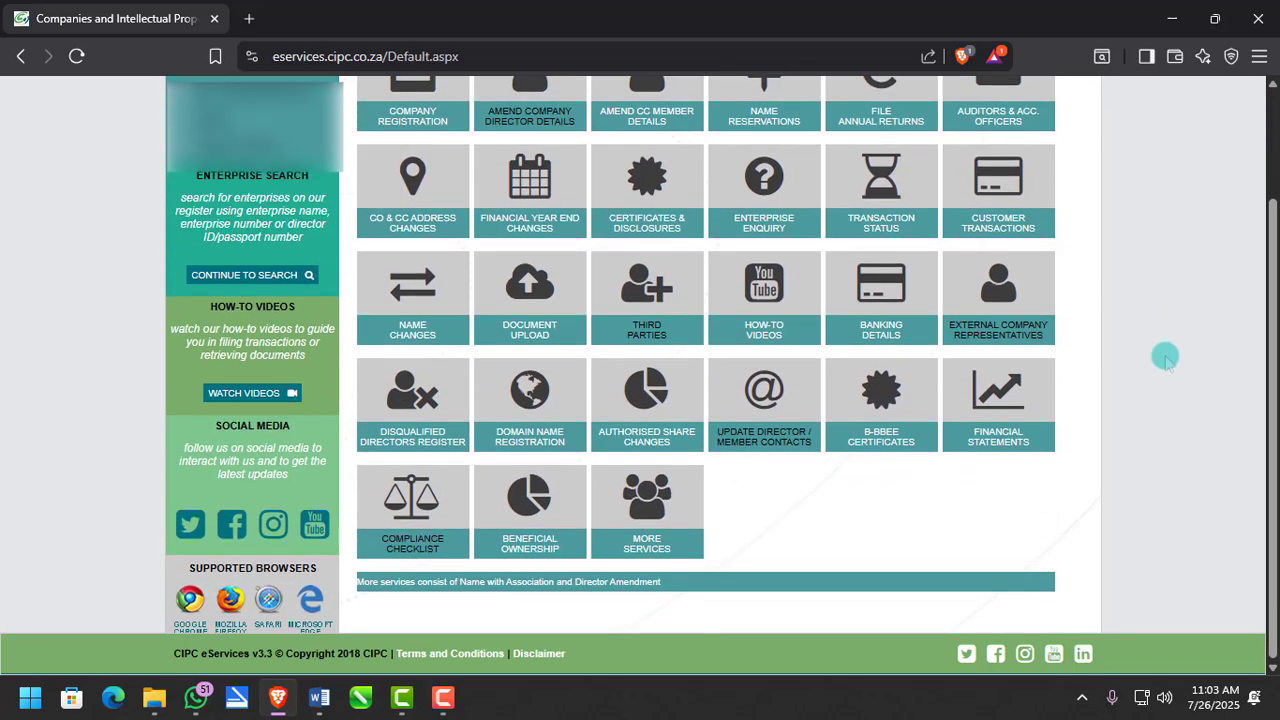
click(529, 500)
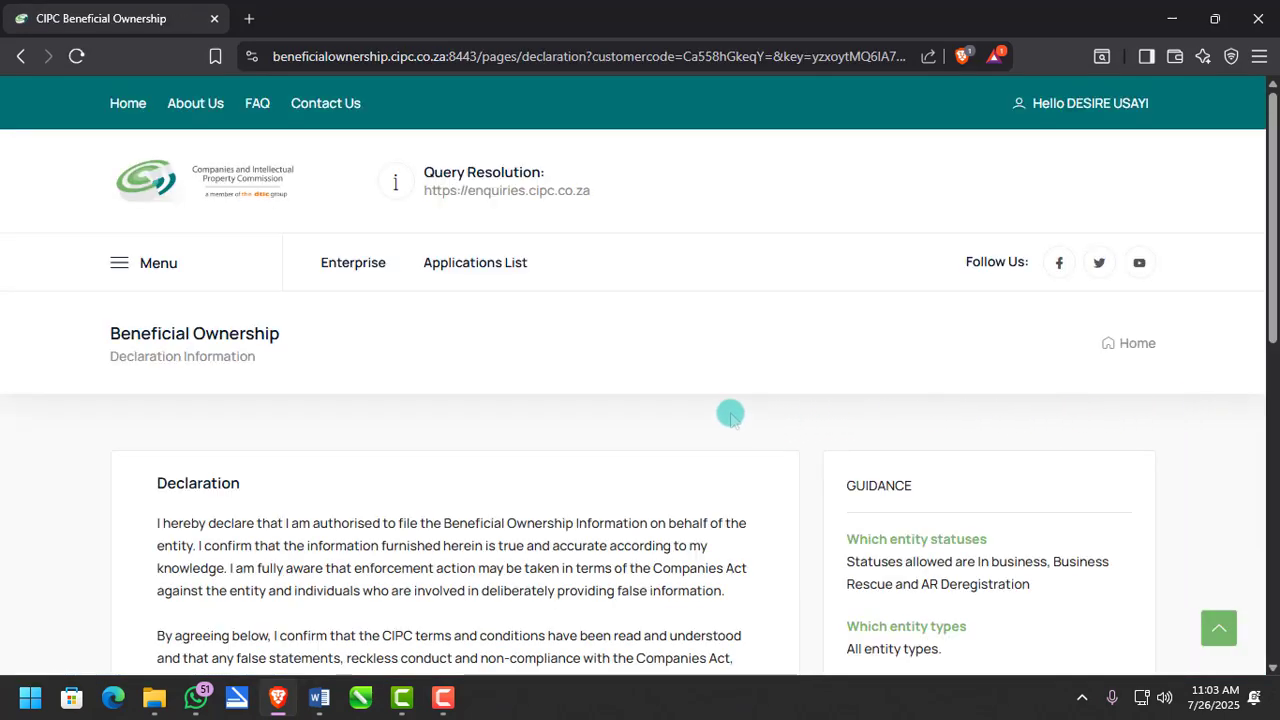
- Agree to the filing declaration and continue to the applications list
scroll(633, 406, down, 1)
scroll(633, 406, down, 1)
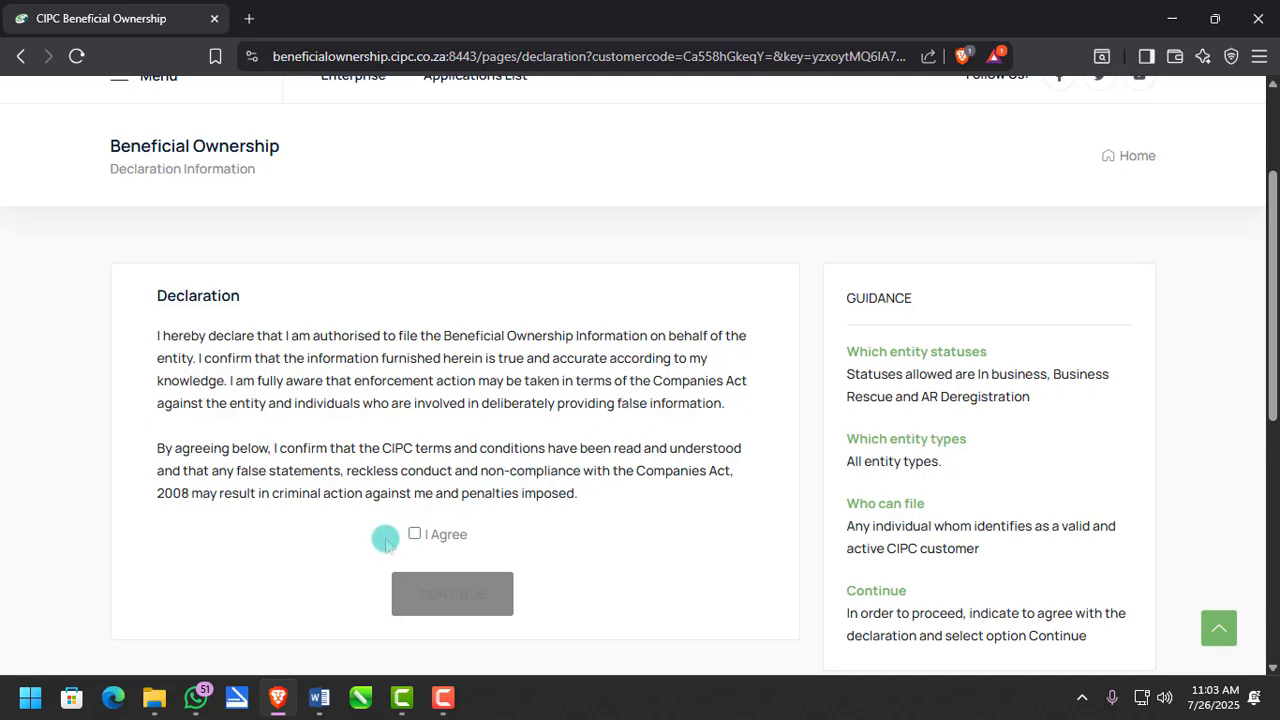
click(420, 534)
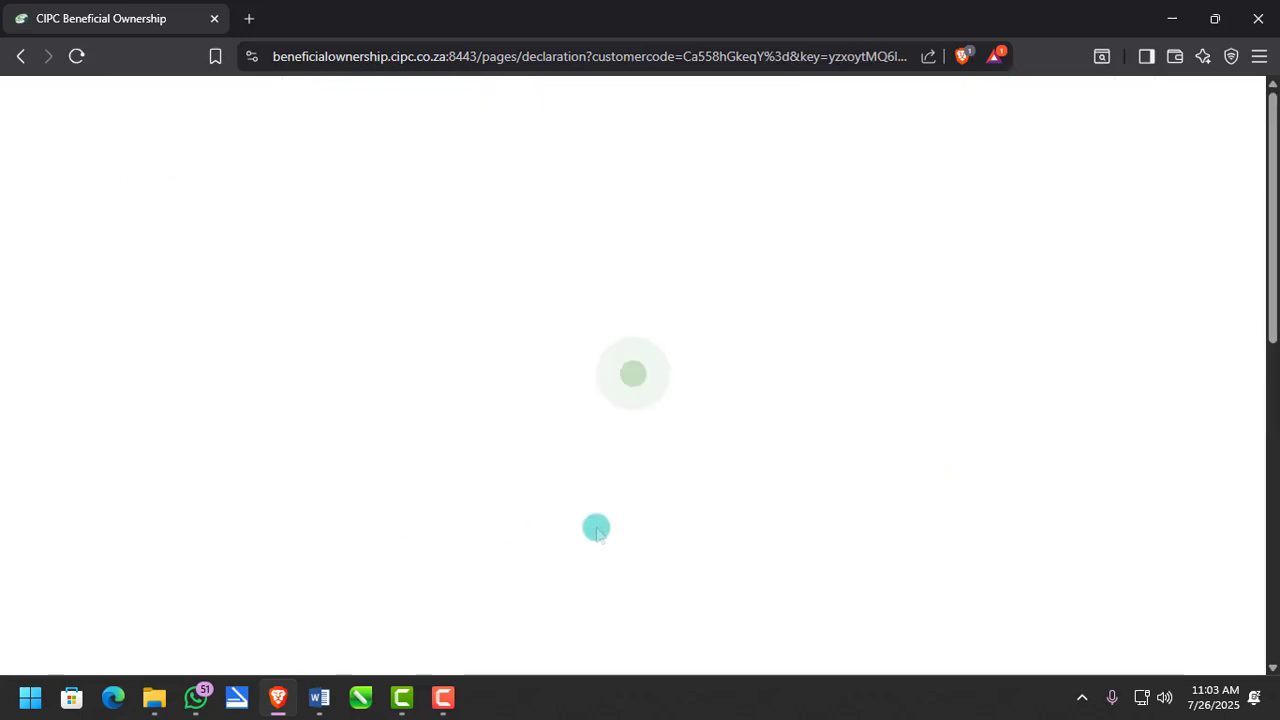
scroll(569, 526, down, 3)
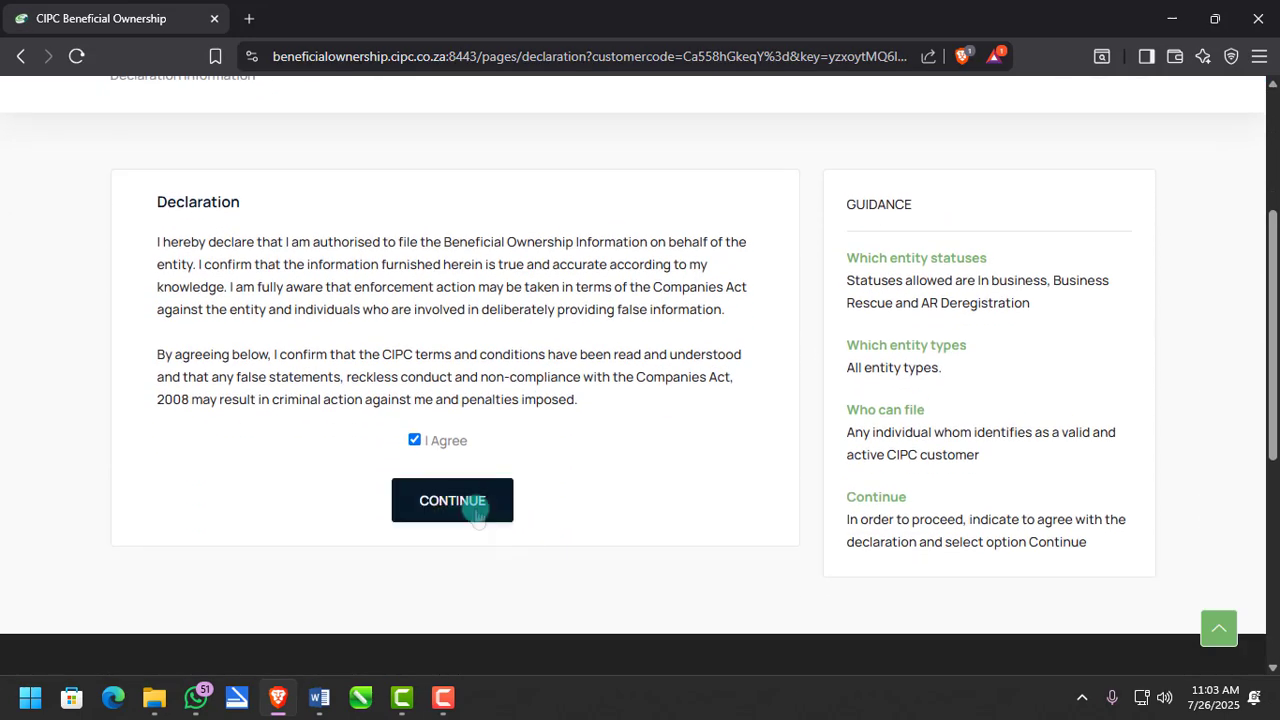
click(478, 510)
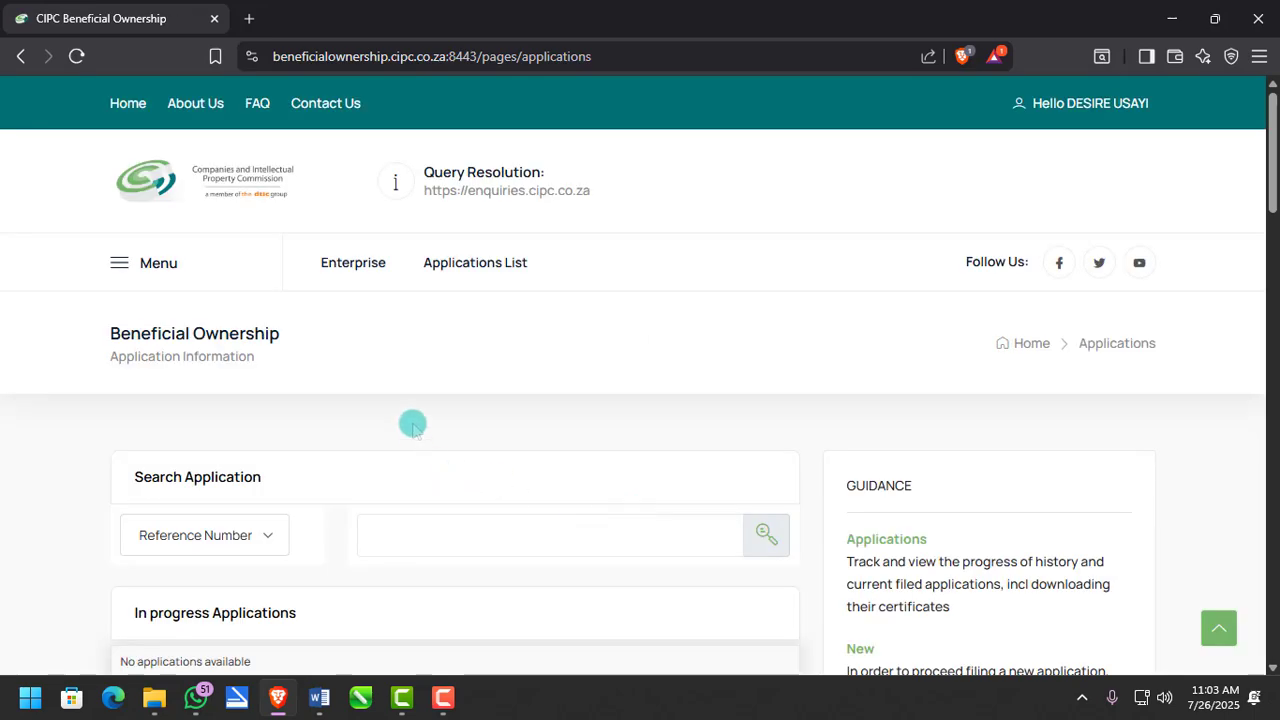
- Start a new beneficial ownership application
scroll(412, 425, down, 8)
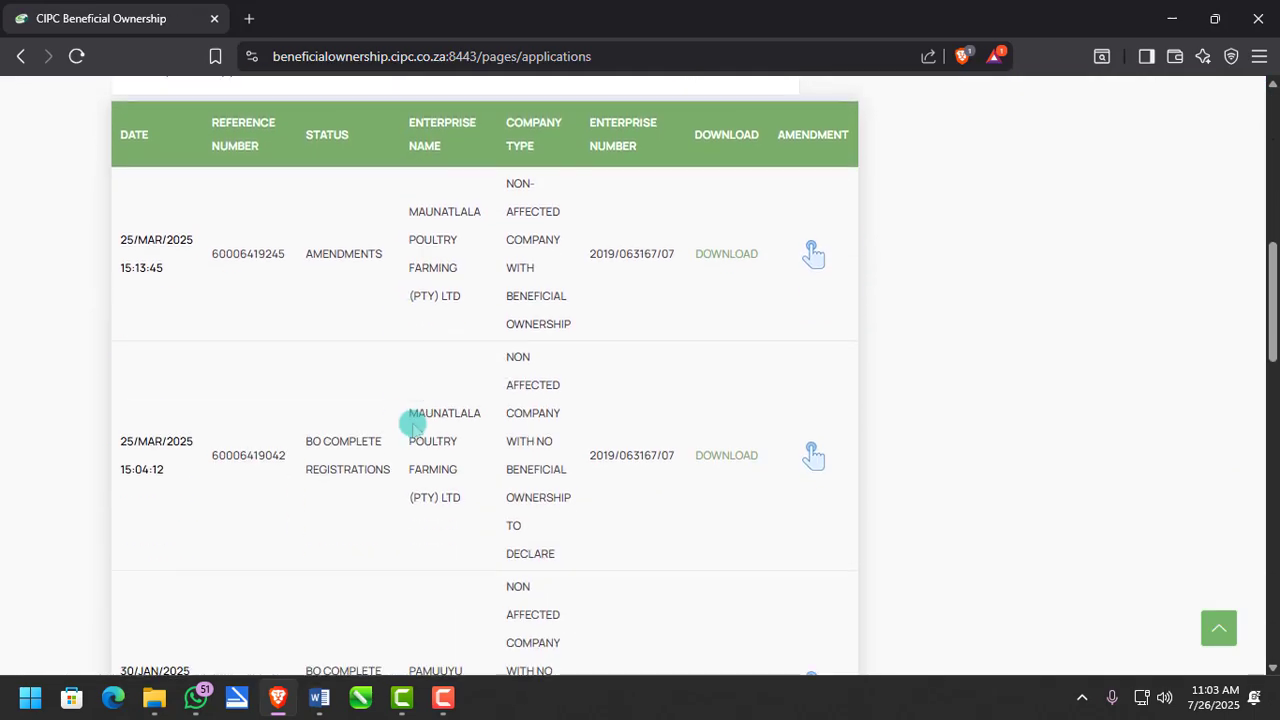
scroll(412, 425, down, 15)
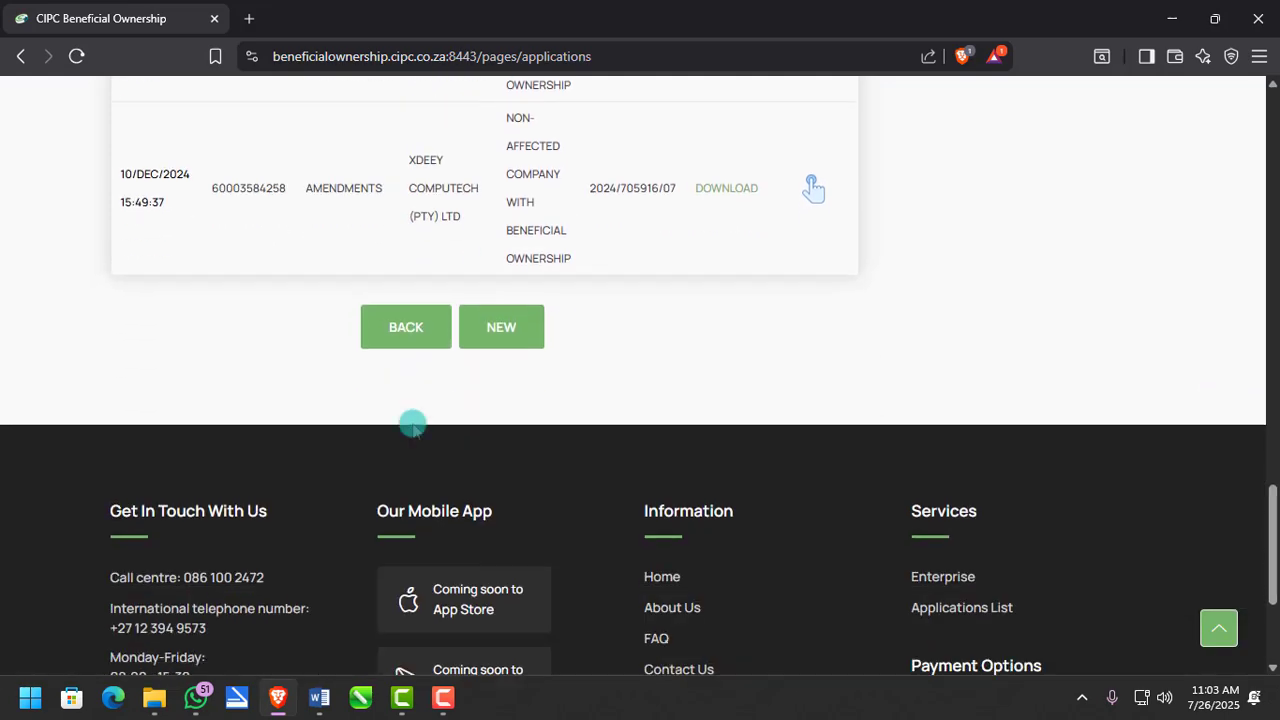
click(500, 321)
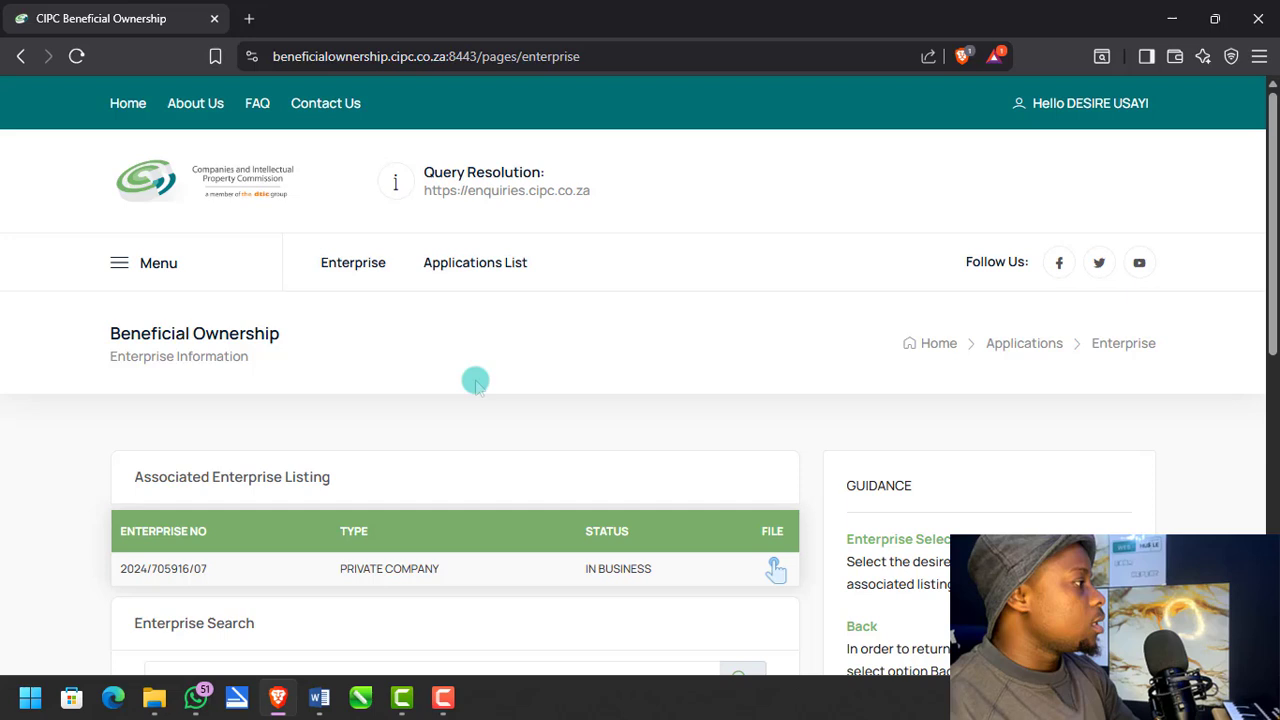
scroll(475, 382, down, 1)
scroll(523, 349, down, 1)
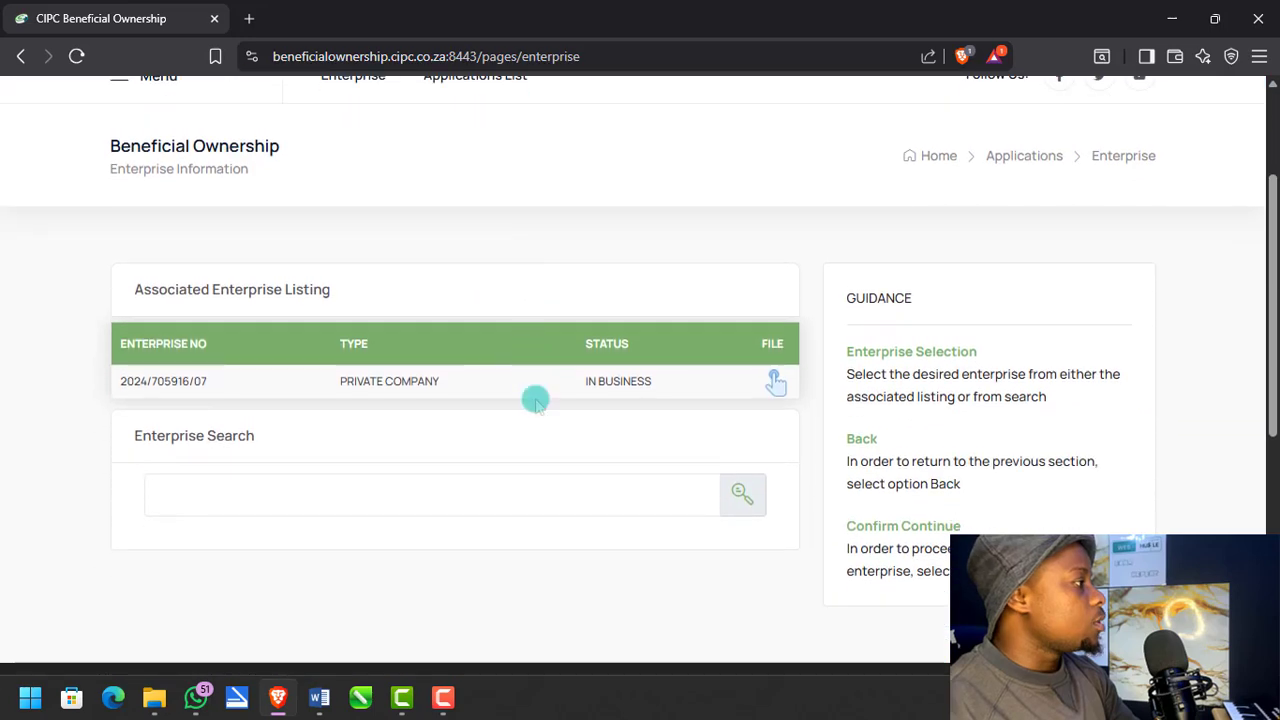
click(407, 495)
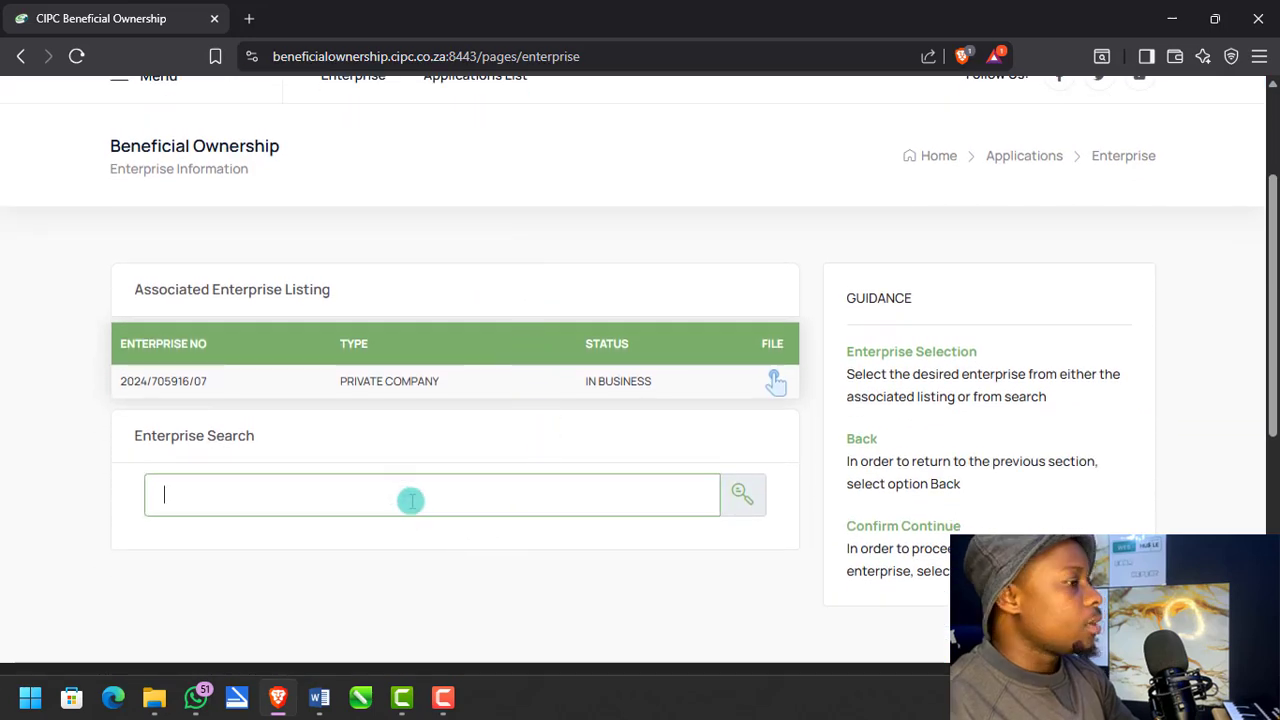
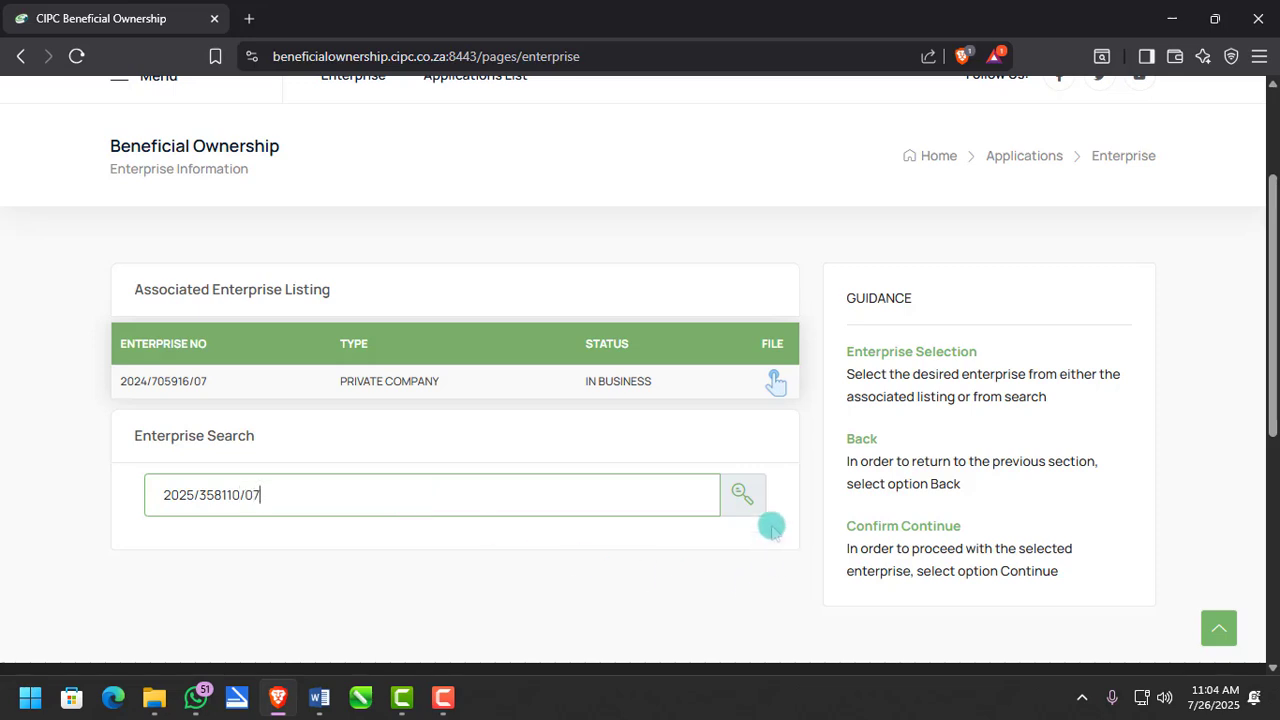
click(739, 492)
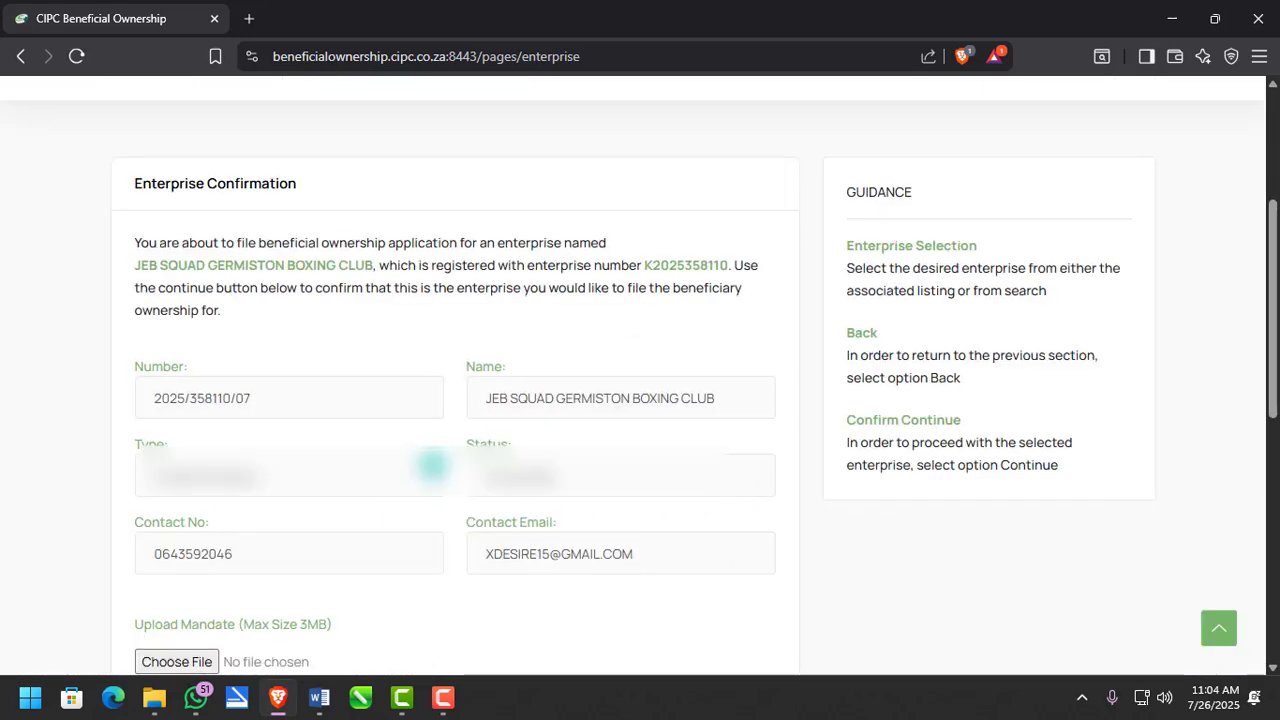
scroll(421, 455, down, 1)
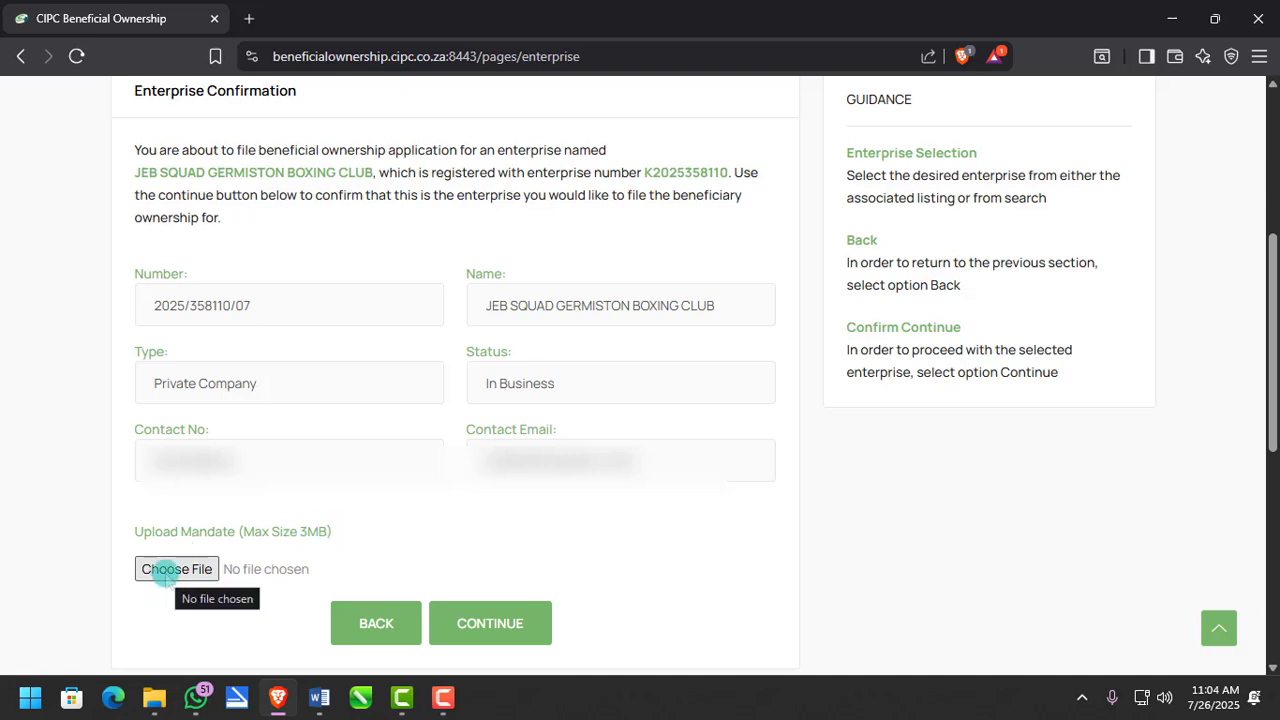
click(154, 697)
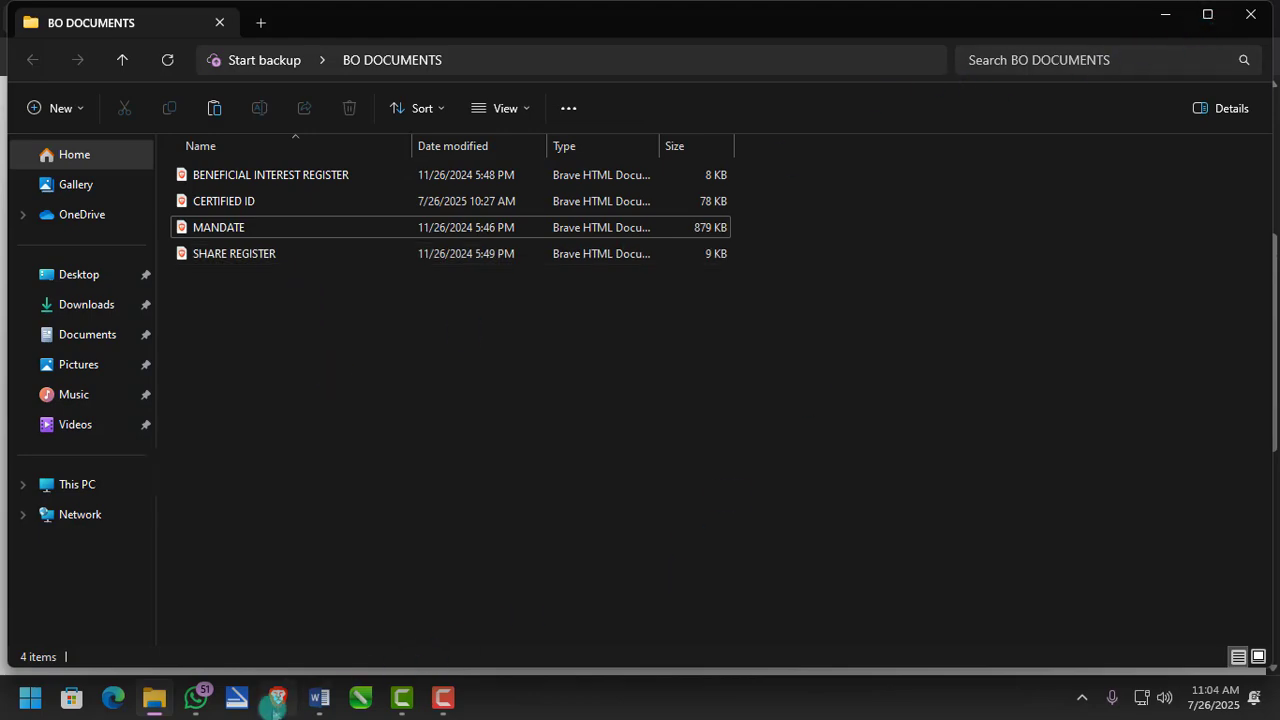
click(276, 700)
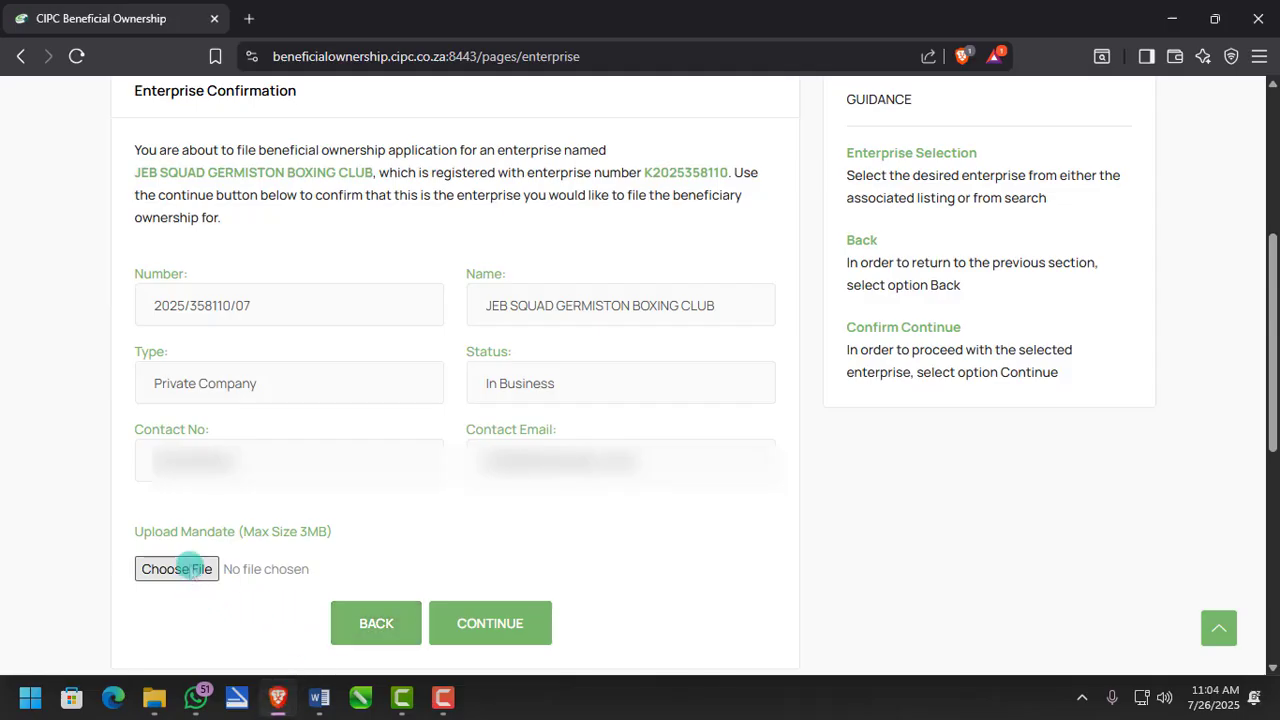
- Attach MANDATE.pdf from BO DOCUMENTS as the mandate and confirm the enterprise
click(190, 568)
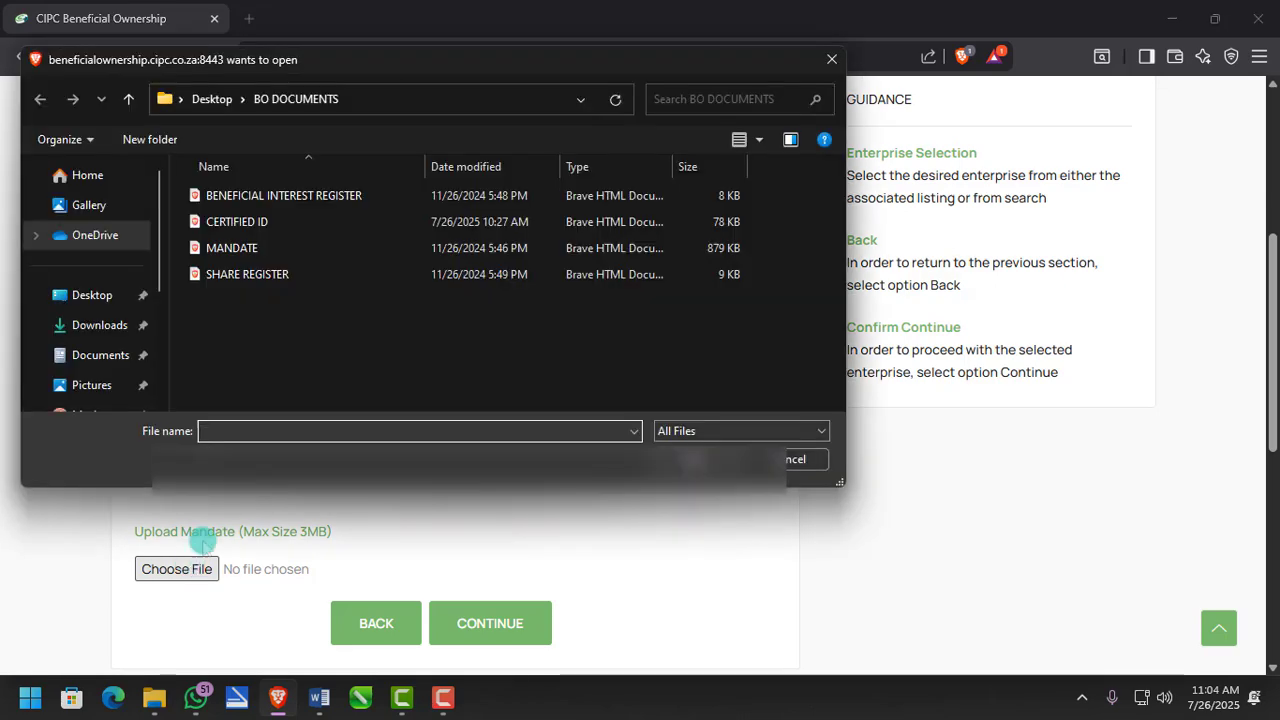
click(257, 248)
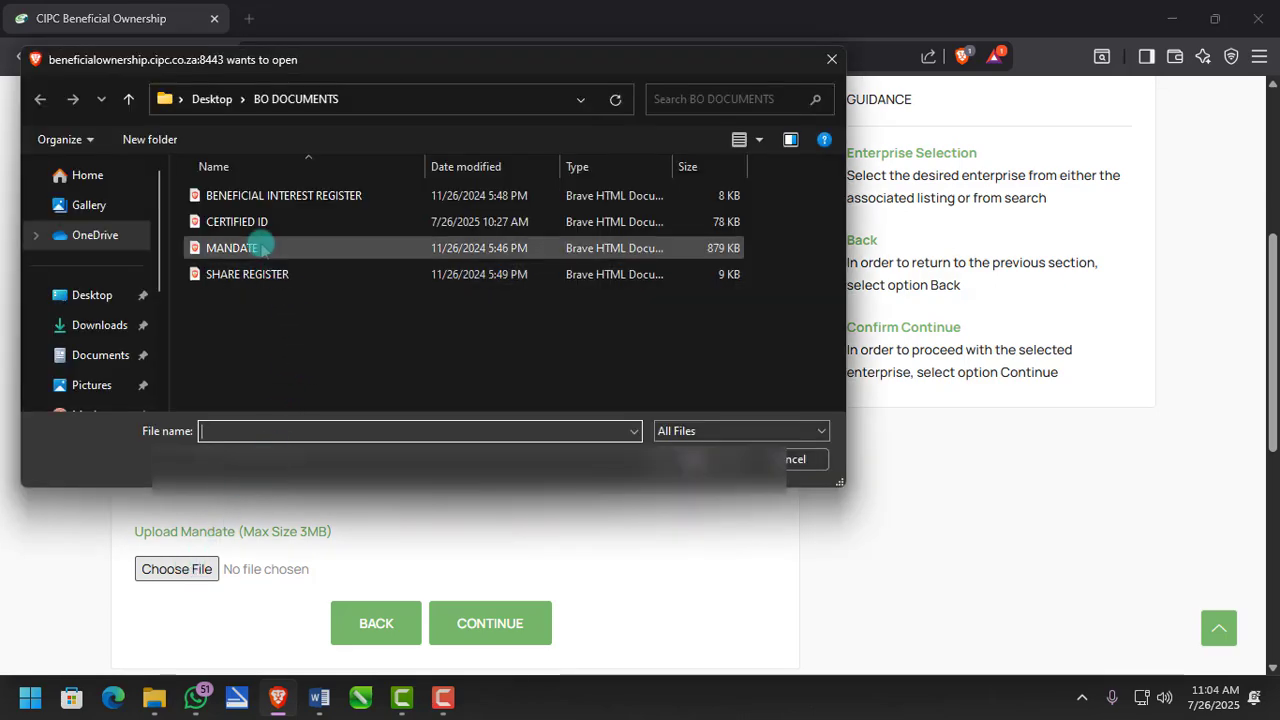
double_click(257, 248)
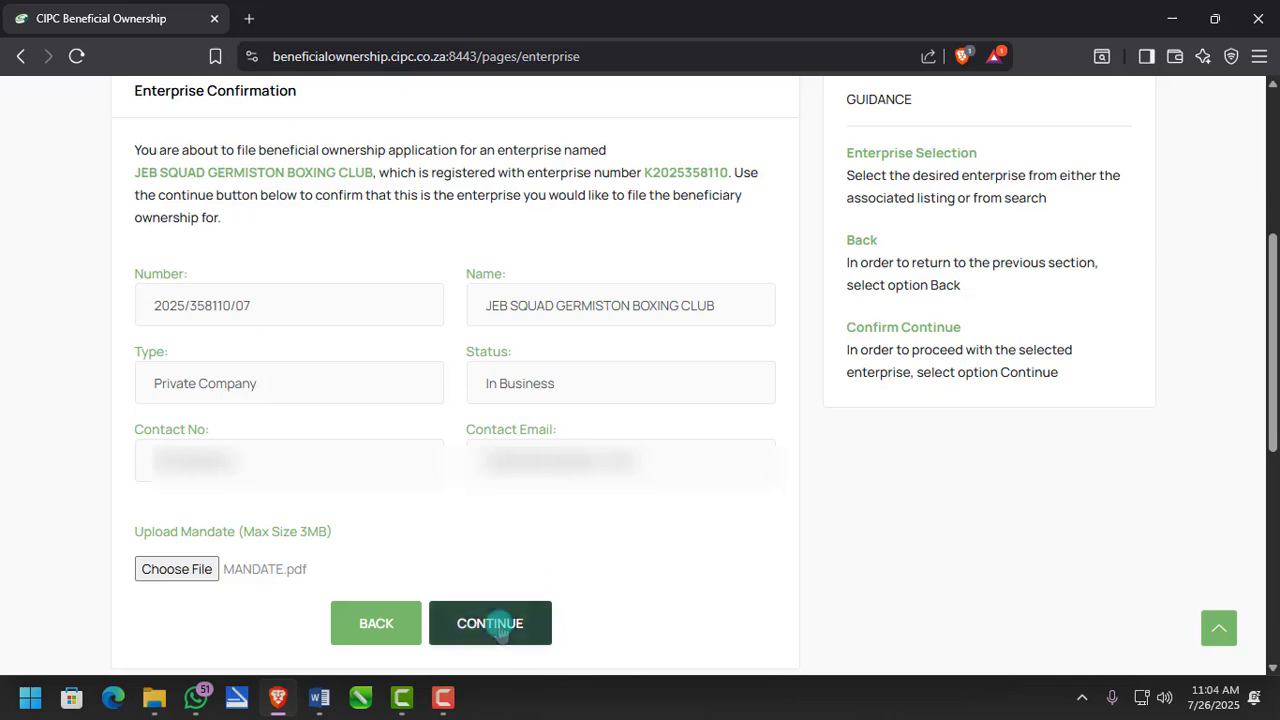
click(492, 623)
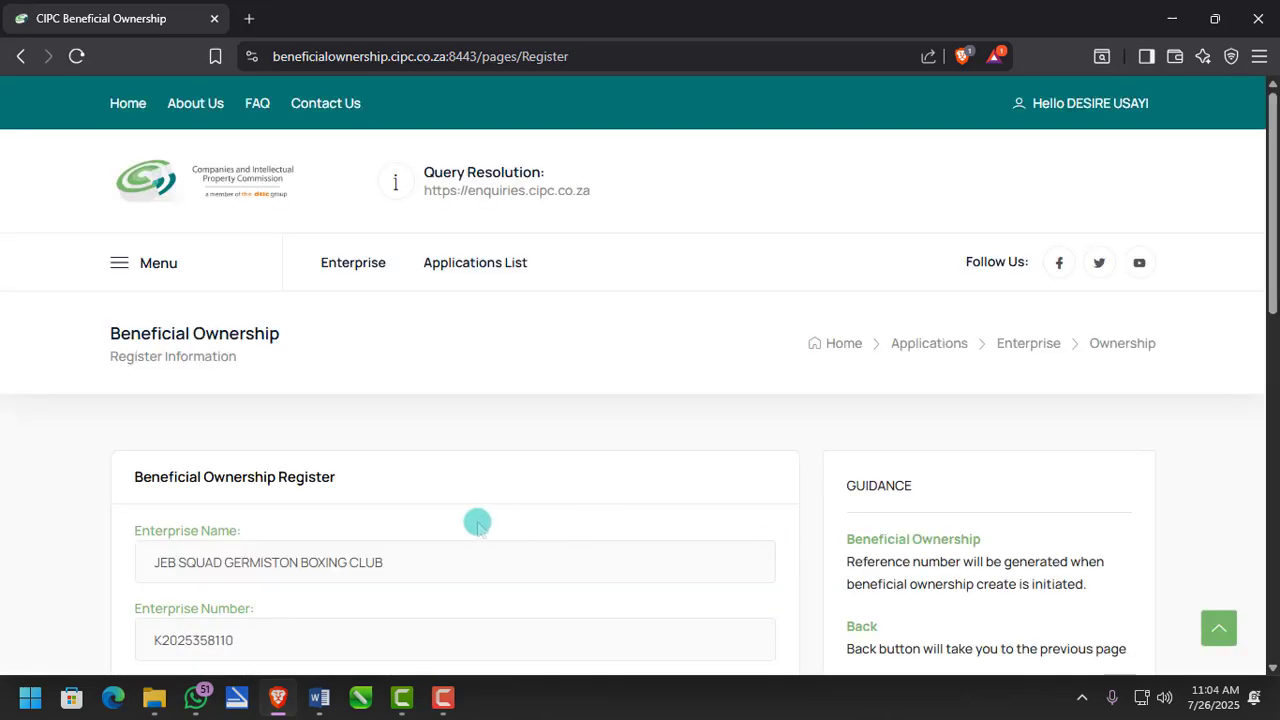
- Set company type to NON-AFFECTED COMPANY WITH BENEFICIAL OWNERSHIP and continue to Ownership Information
scroll(477, 523, down, 4)
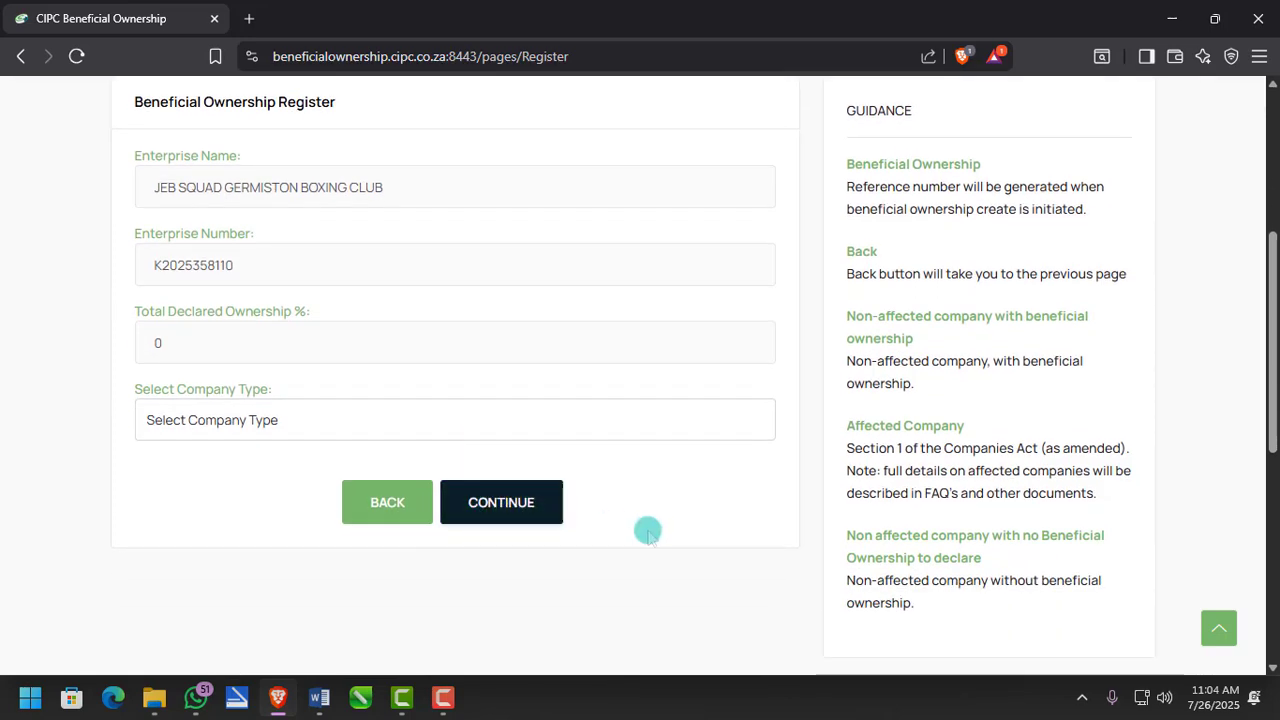
click(416, 424)
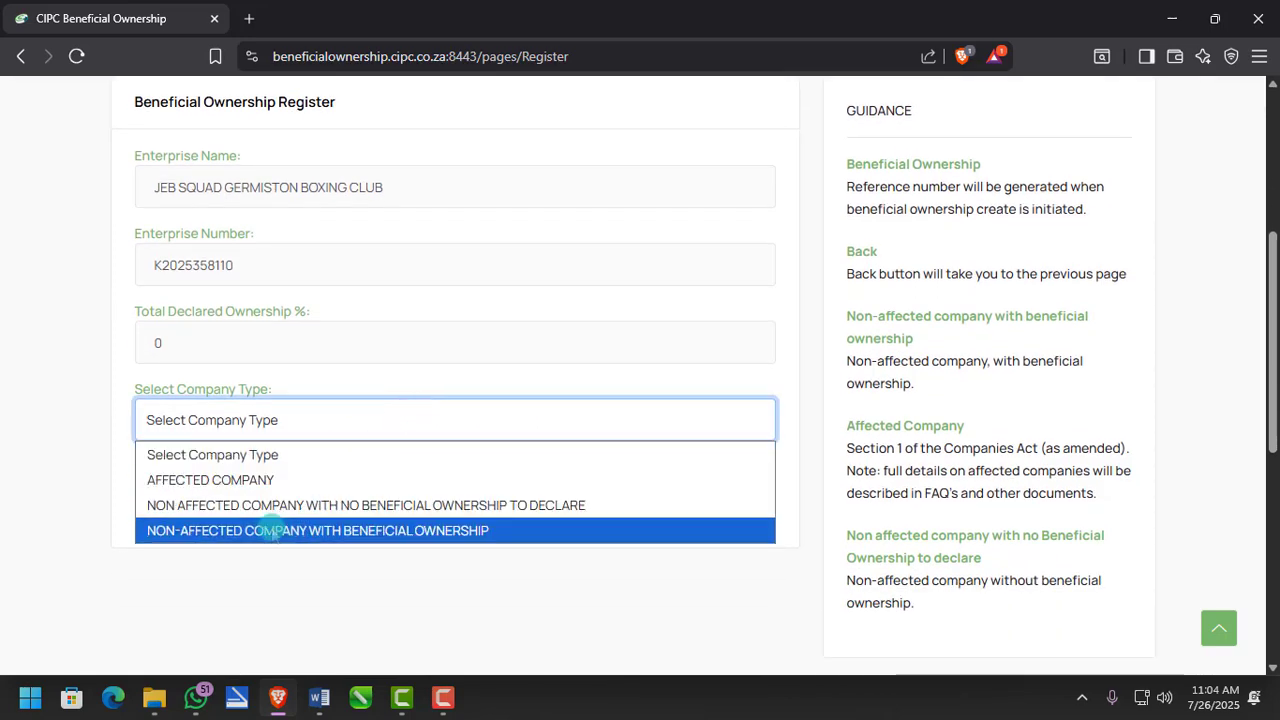
click(271, 531)
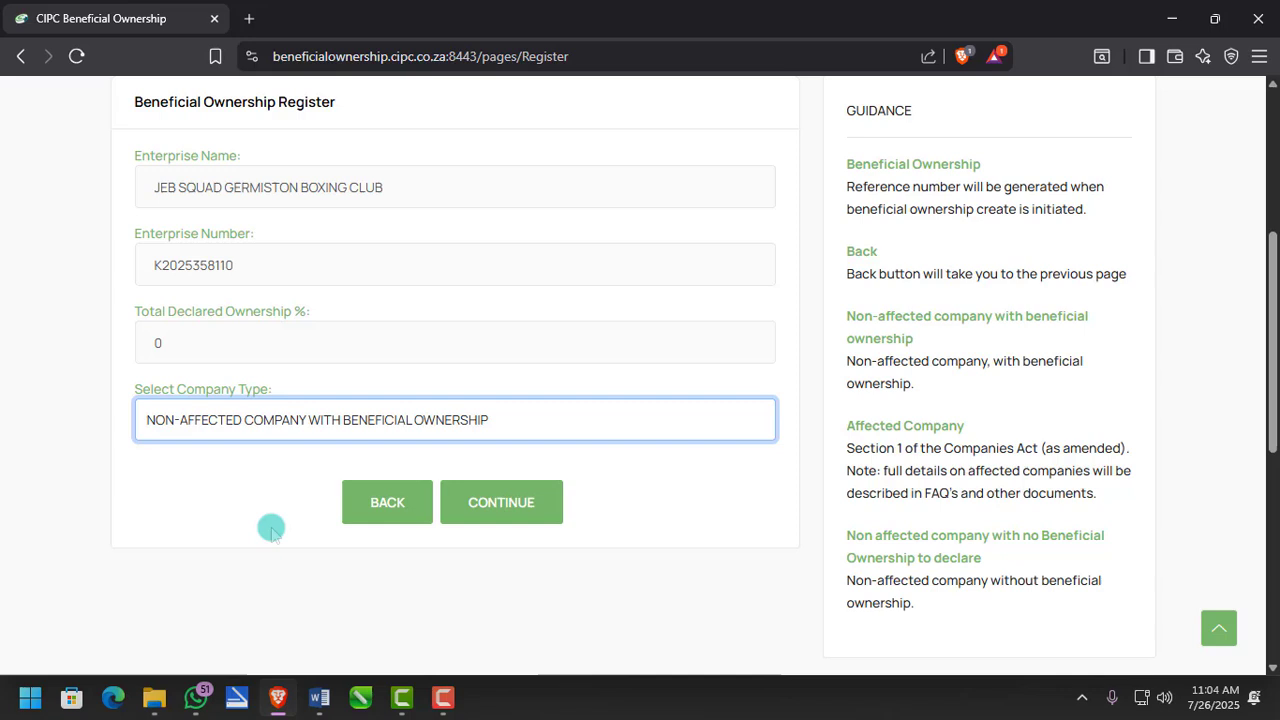
click(505, 506)
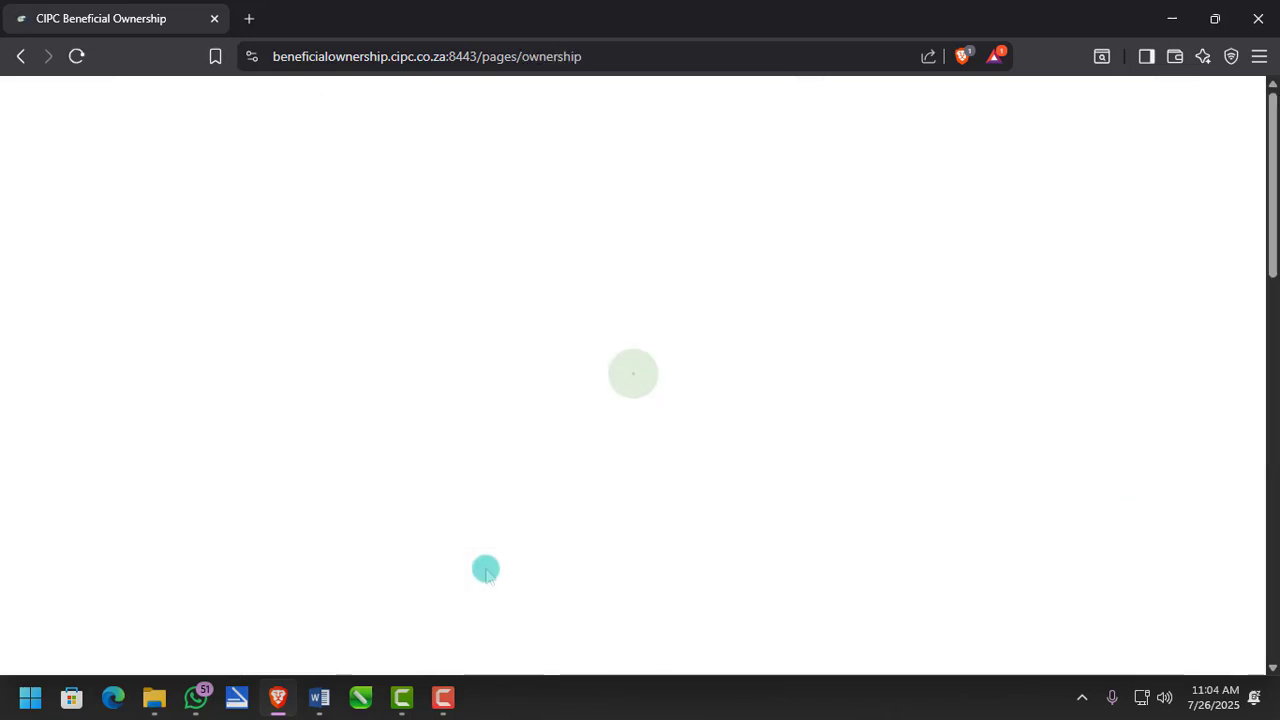
scroll(486, 565, down, 3)
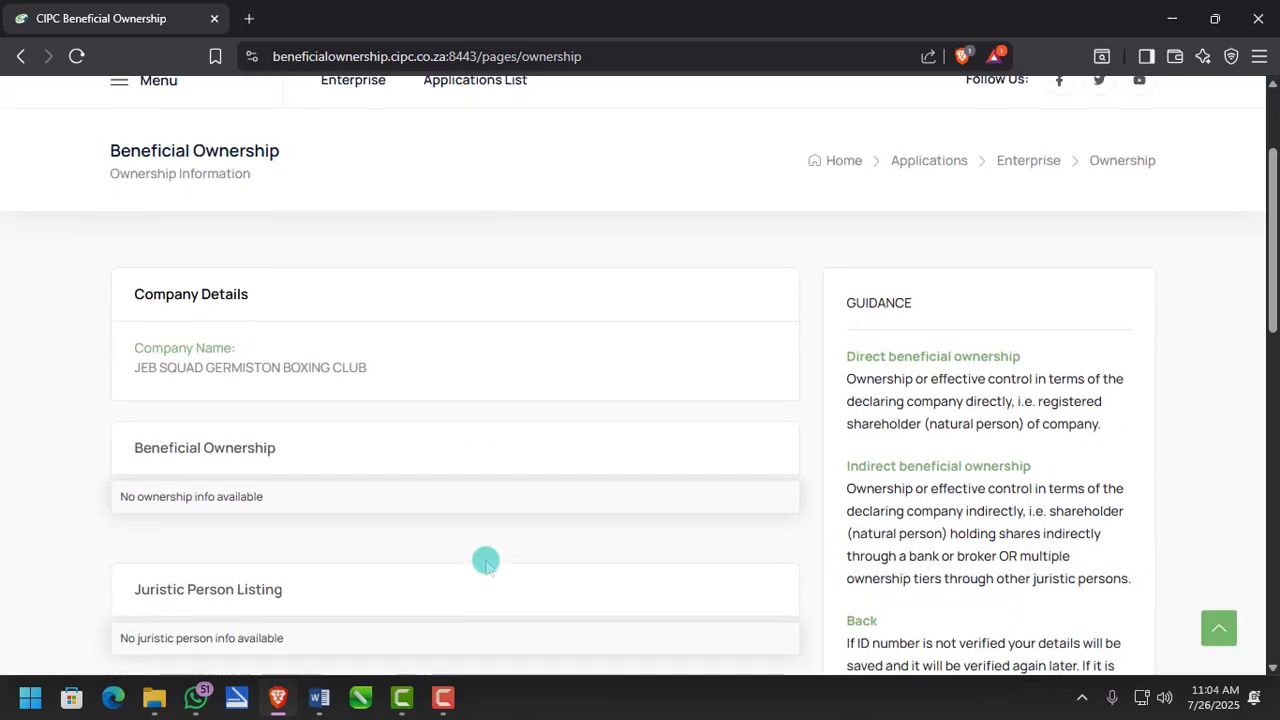
scroll(295, 466, down, 2)
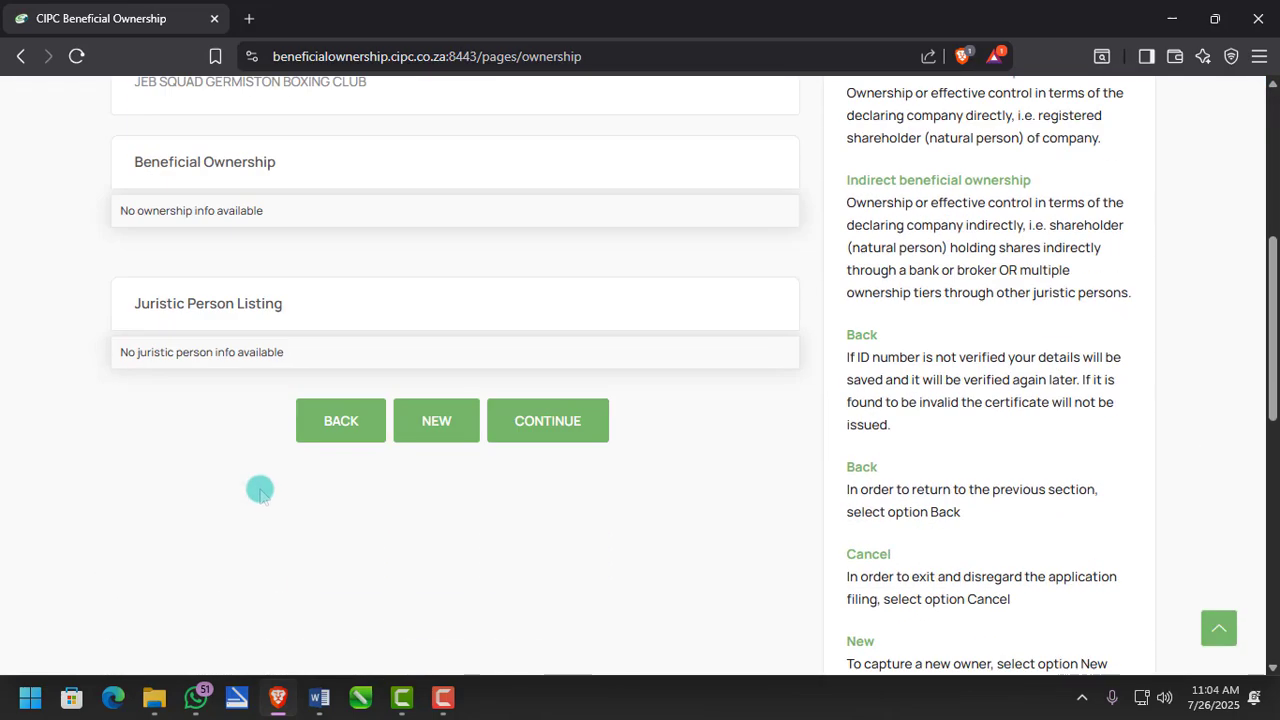
- Add a new beneficial owner of type Natural to load the Natural Person Owner Information form
click(436, 421)
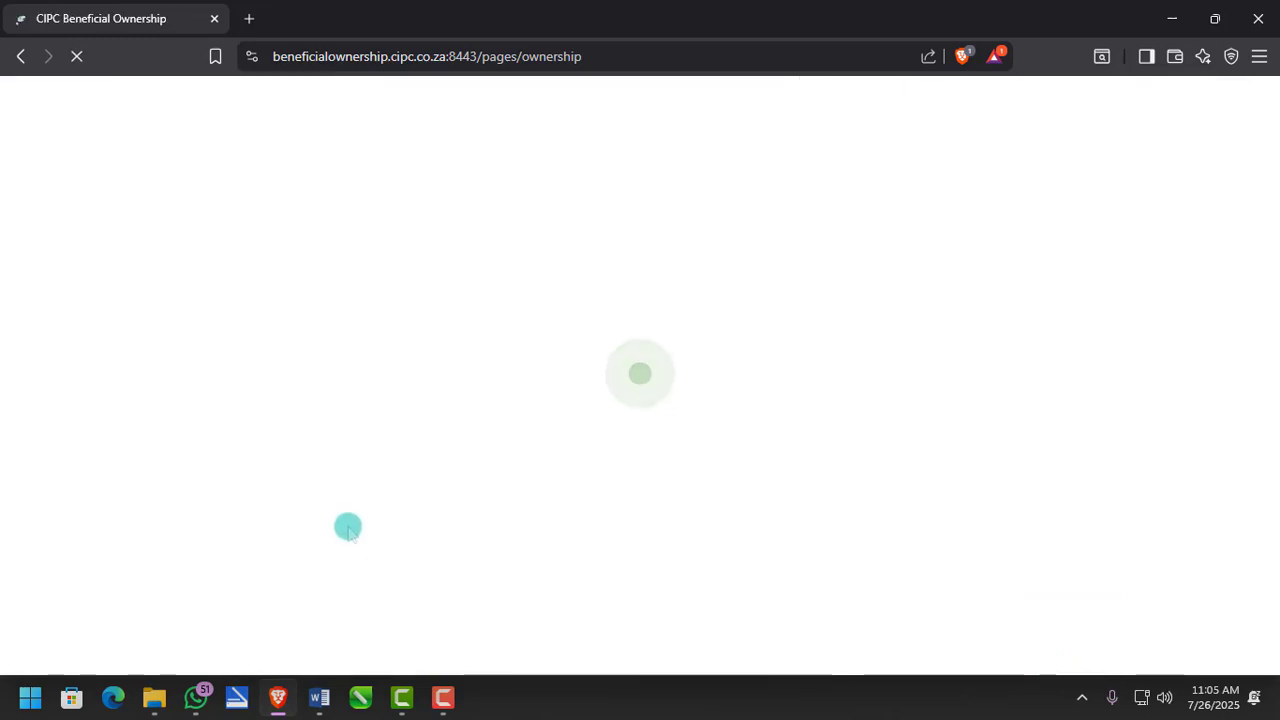
scroll(346, 517, down, 4)
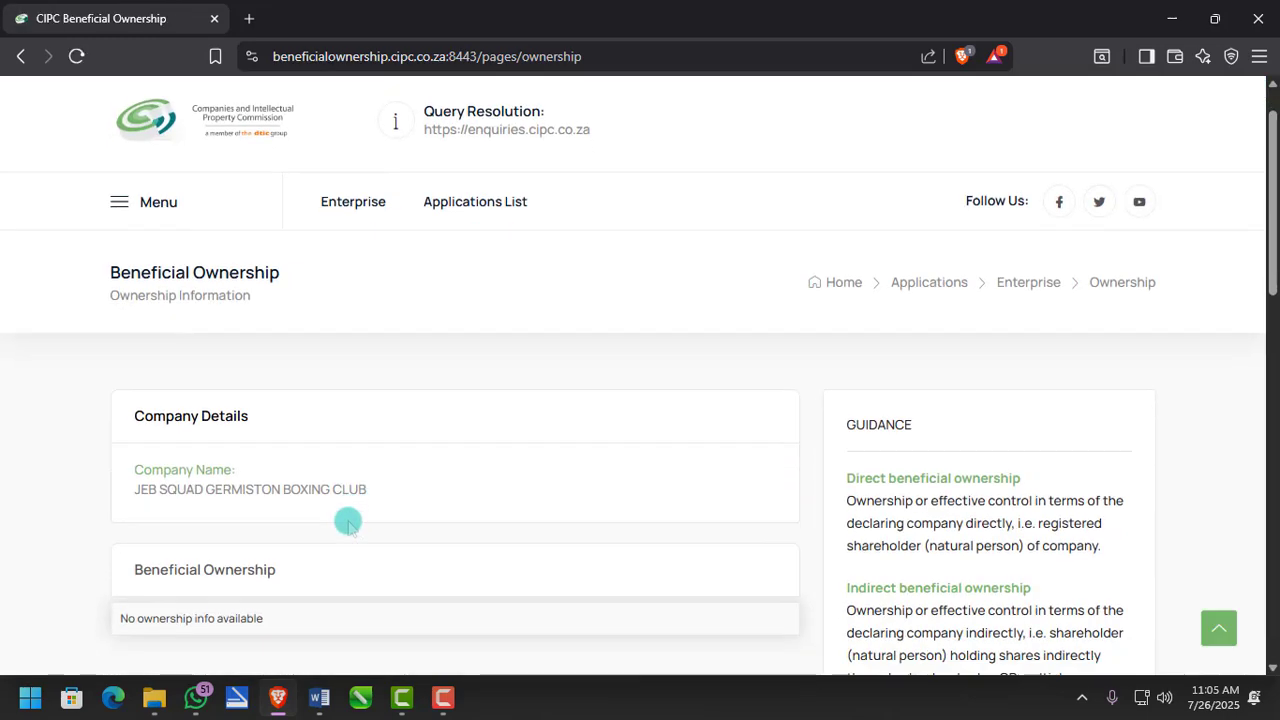
scroll(277, 448, down, 2)
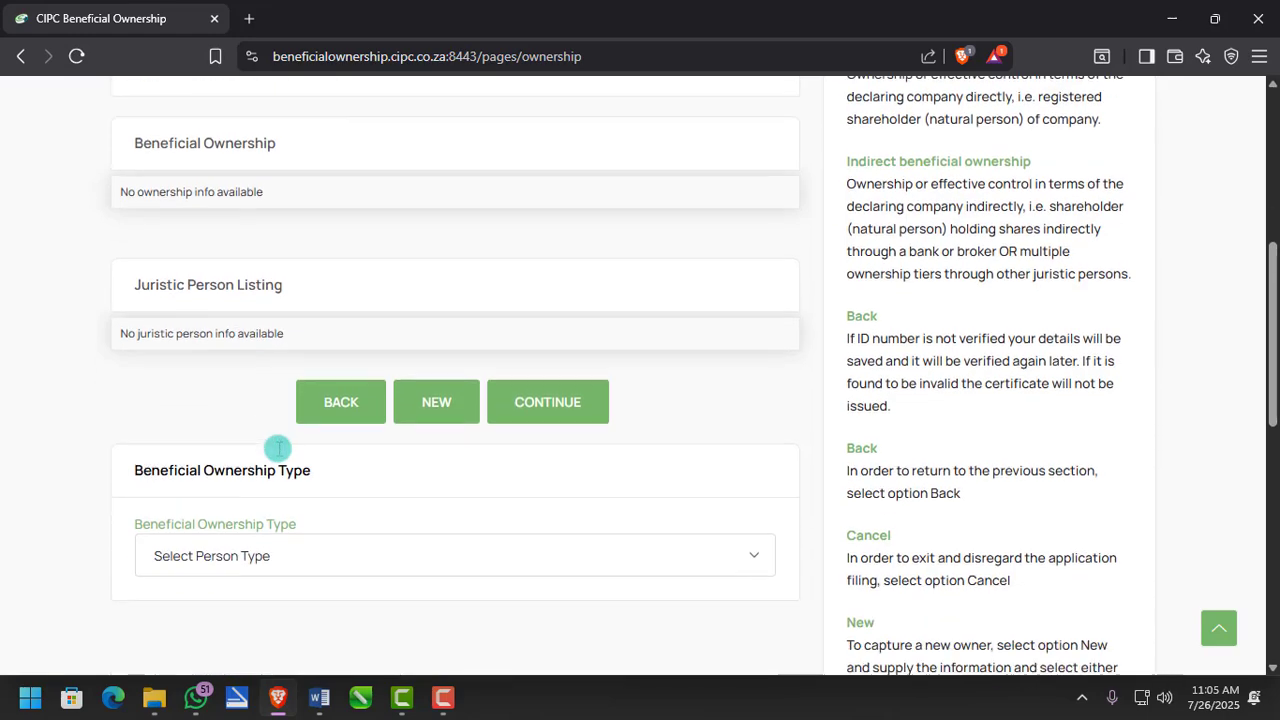
click(312, 482)
click(286, 540)
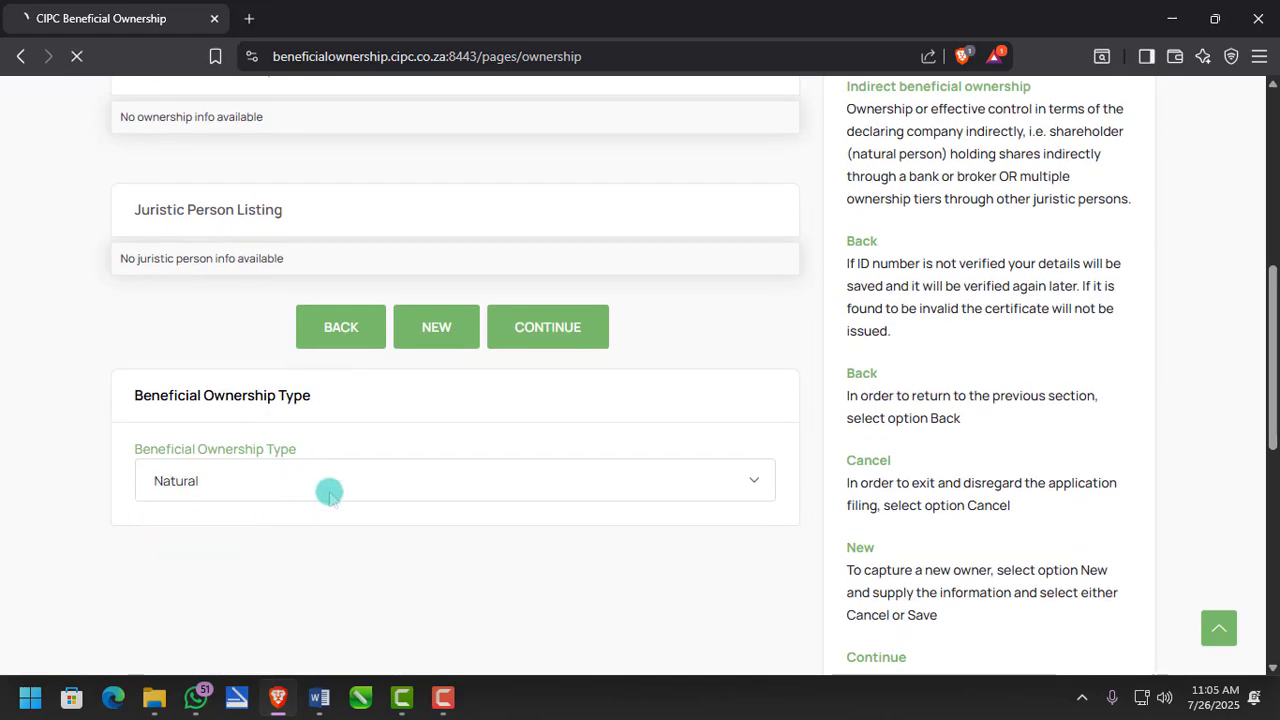
click(447, 330)
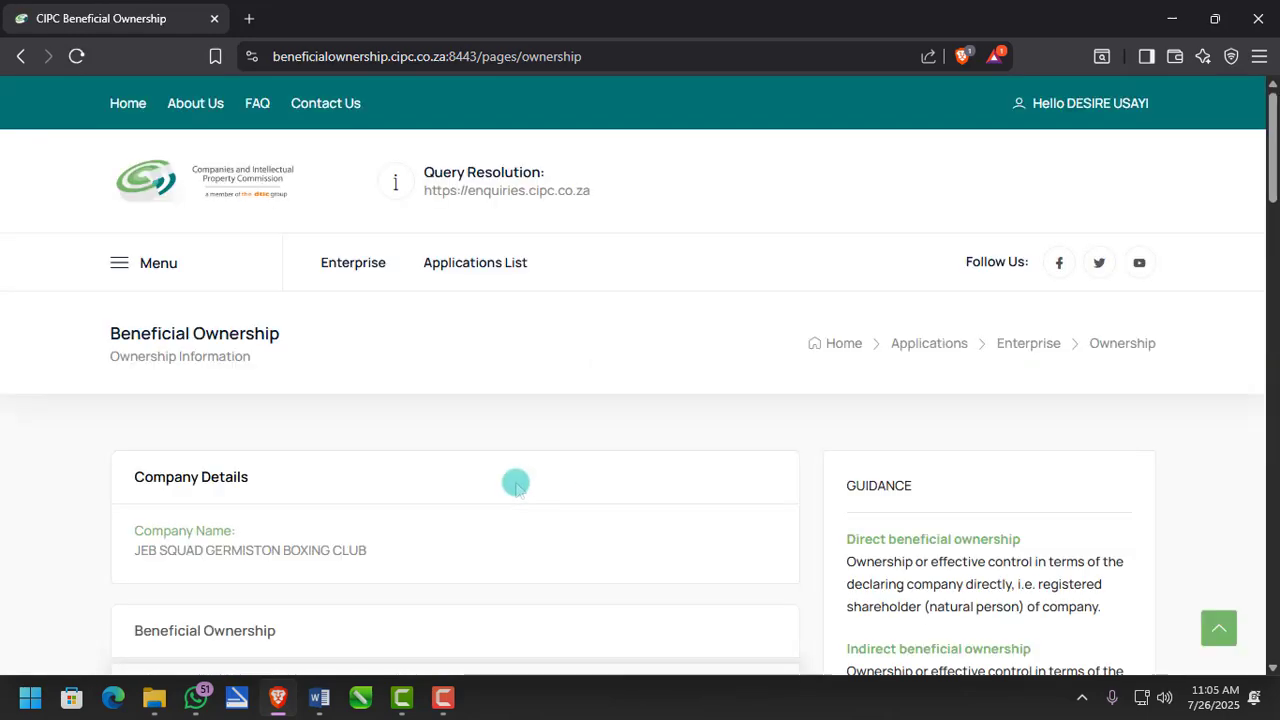
scroll(514, 480, down, 4)
scroll(397, 497, down, 3)
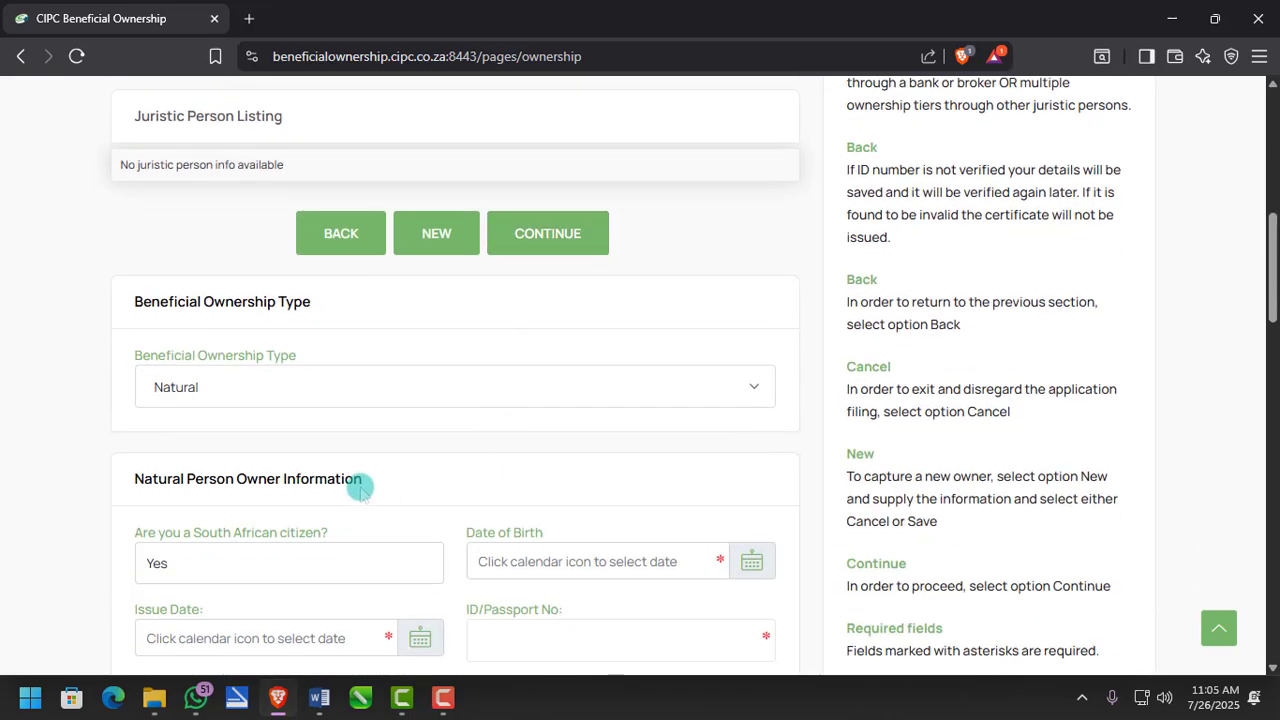
scroll(340, 475, down, 2)
scroll(322, 447, down, 1)
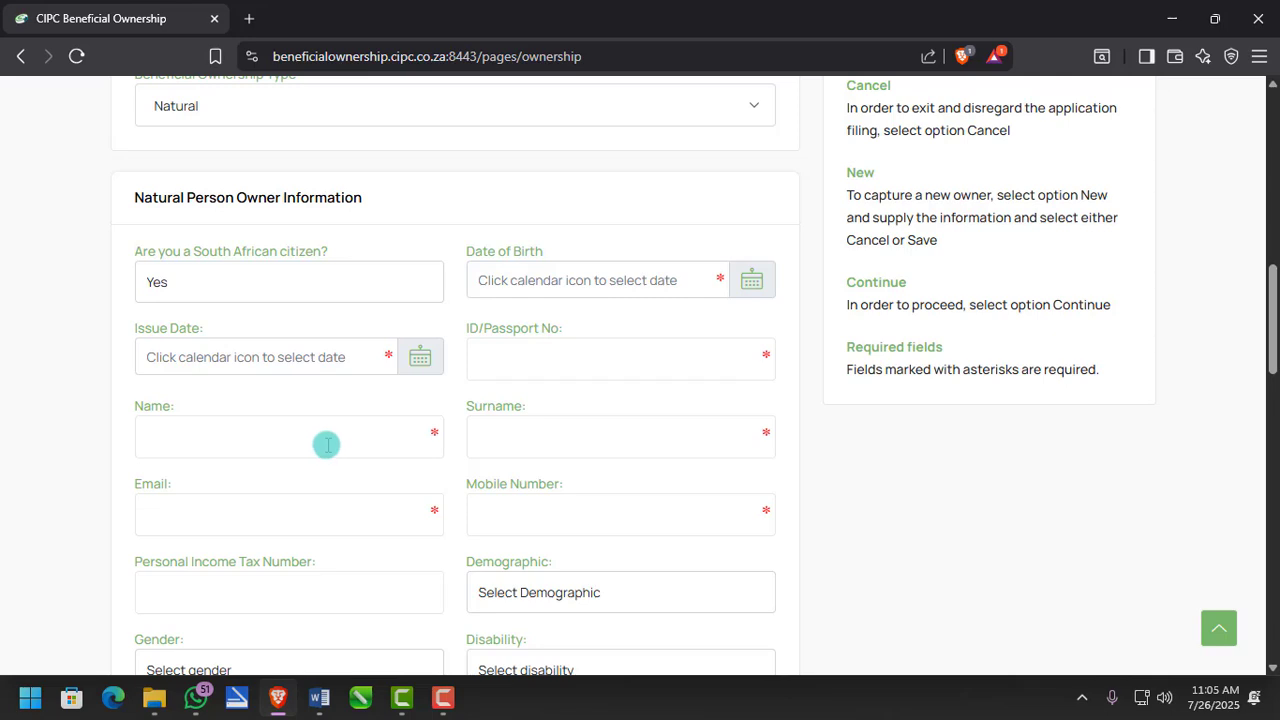
scroll(327, 445, down, 1)
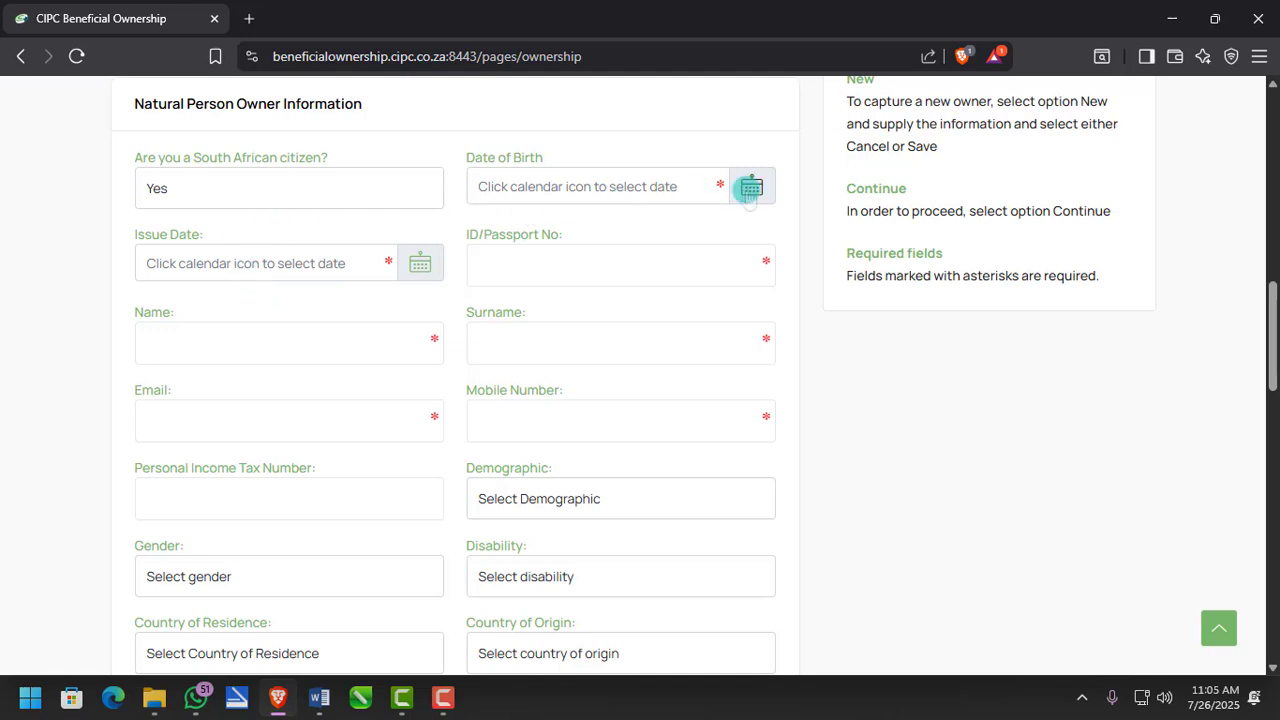
- Keep South African citizen as Yes and set the date of birth to 26 March 1995
click(336, 192)
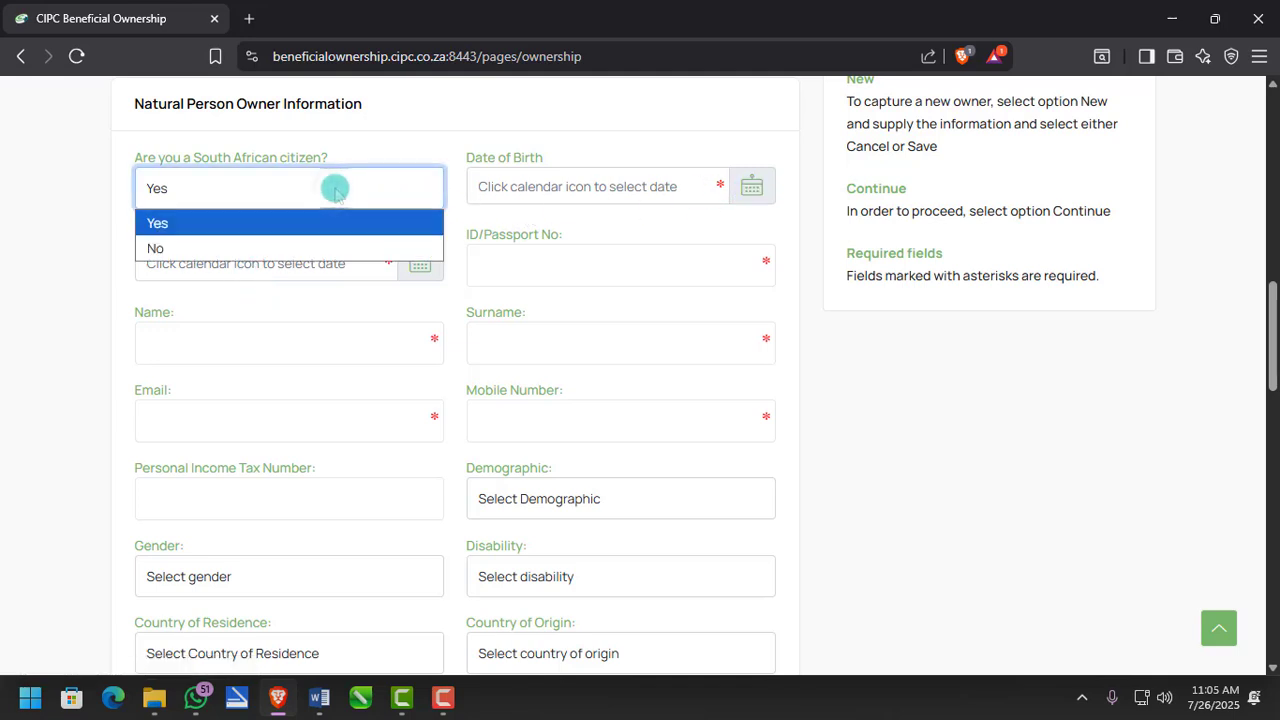
click(334, 190)
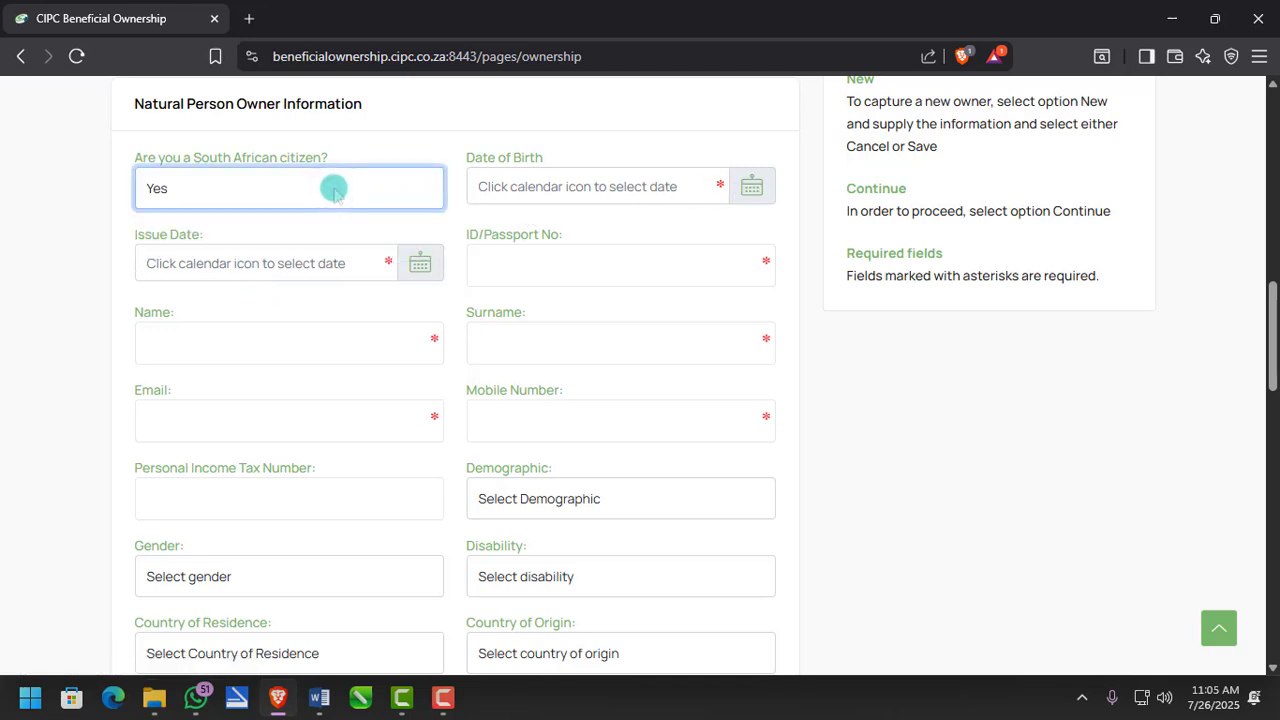
click(751, 192)
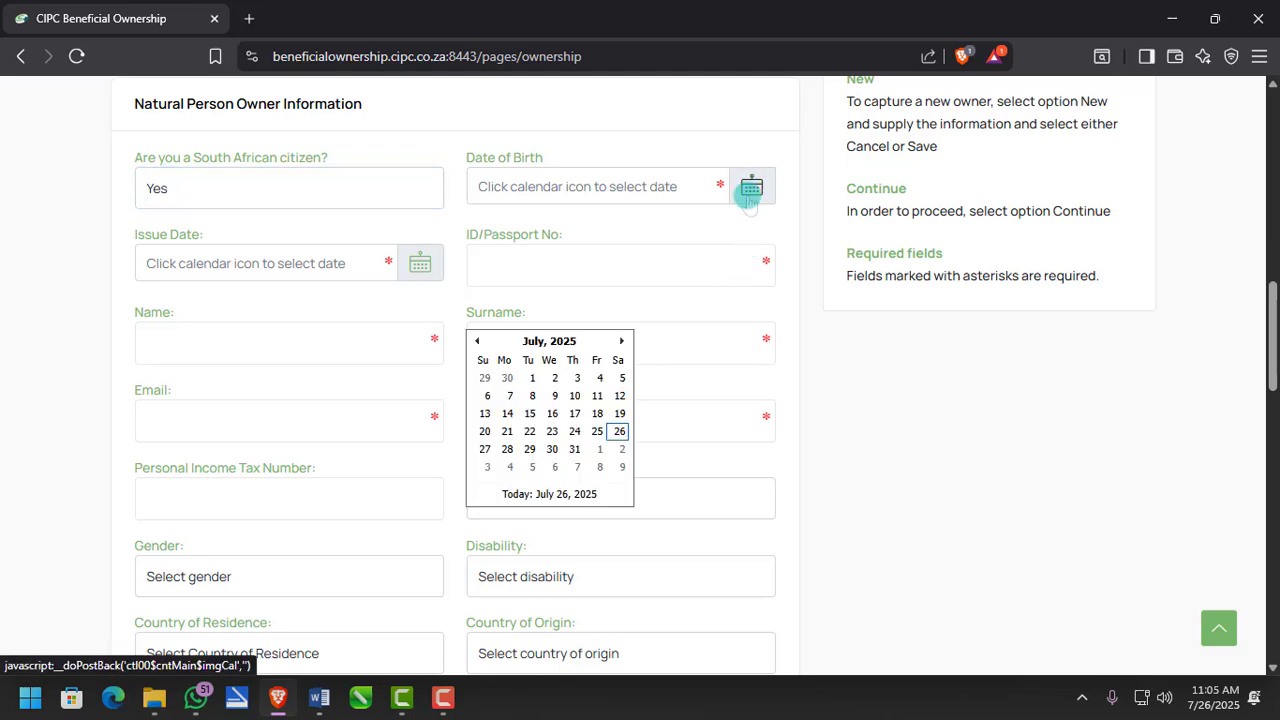
click(550, 341)
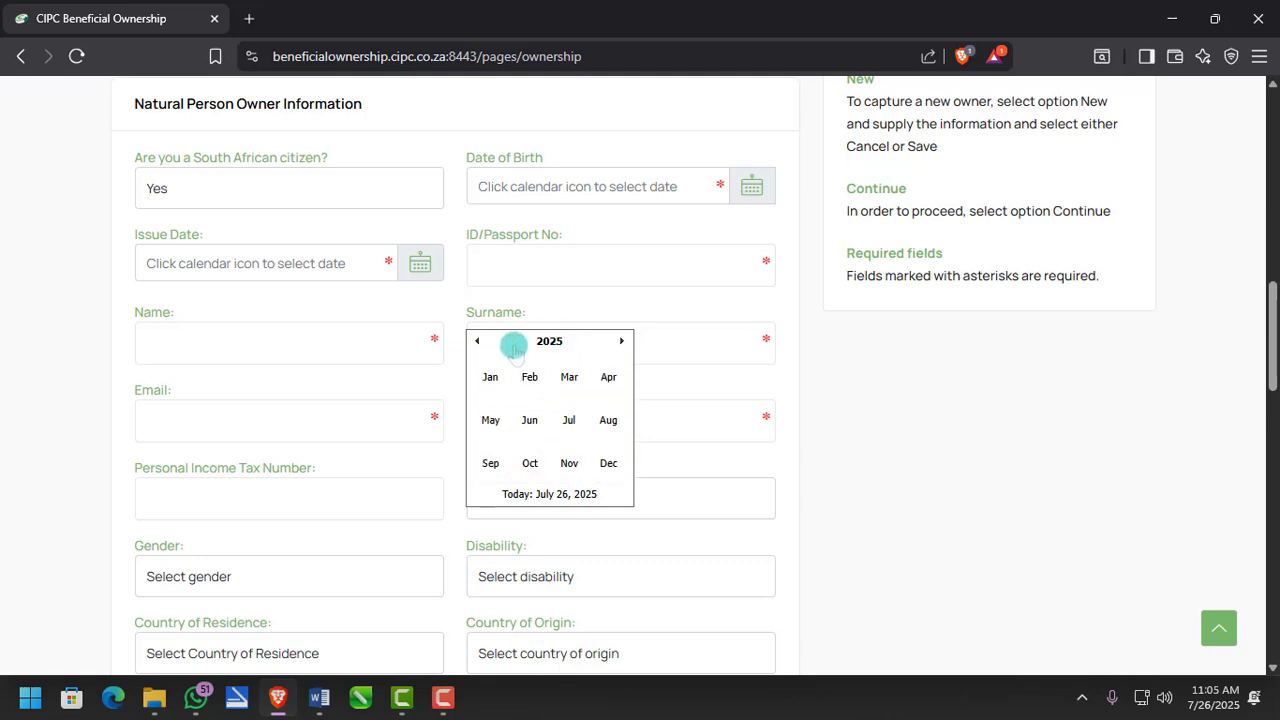
click(476, 341)
click(476, 341)
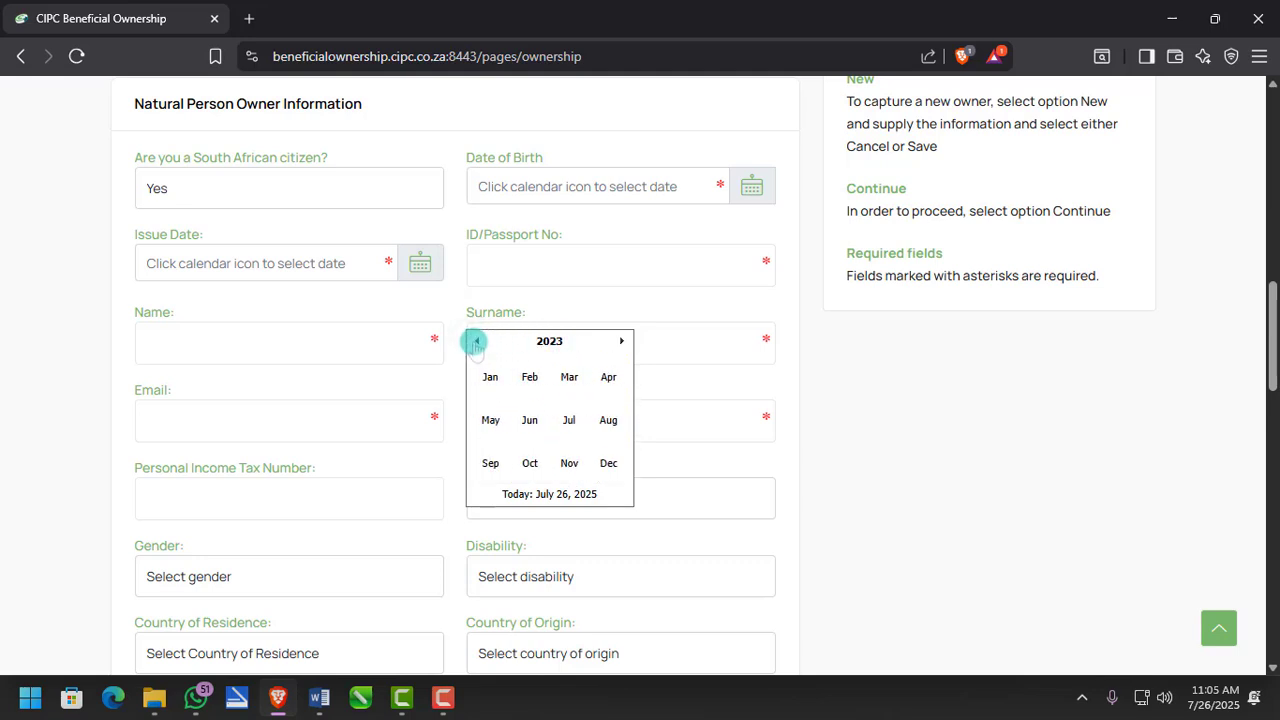
click(566, 341)
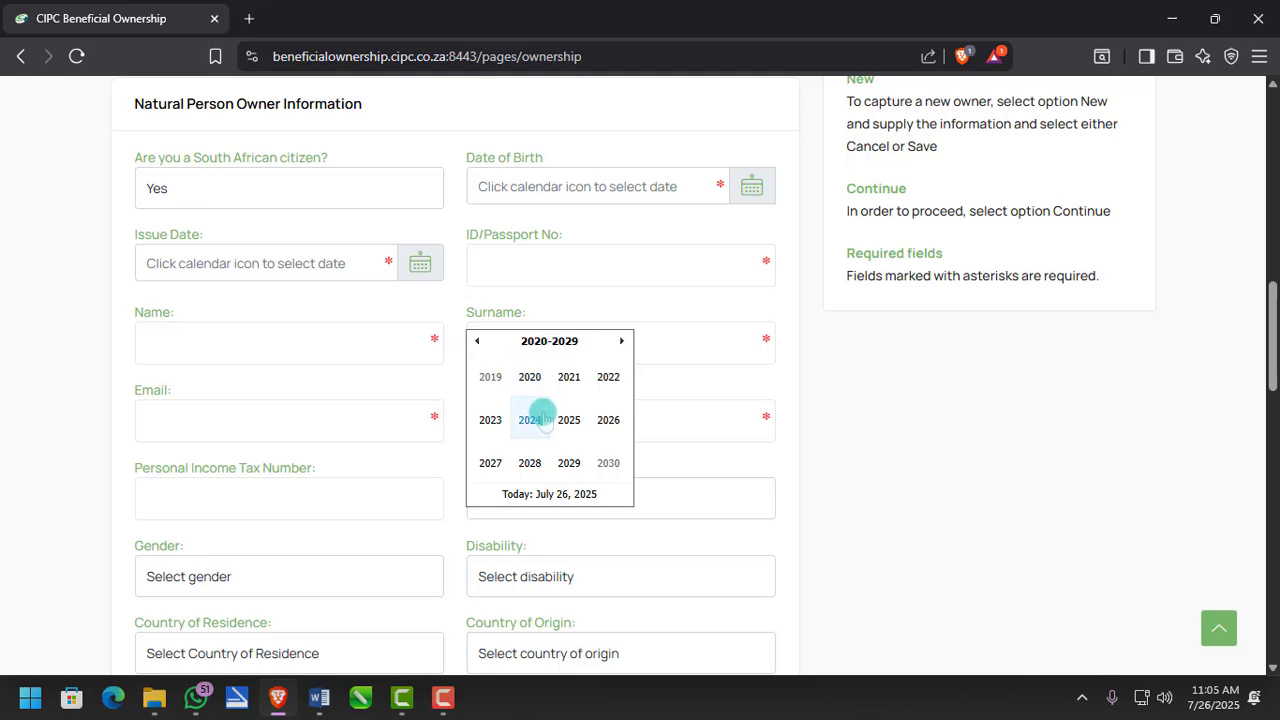
click(479, 342)
click(479, 342)
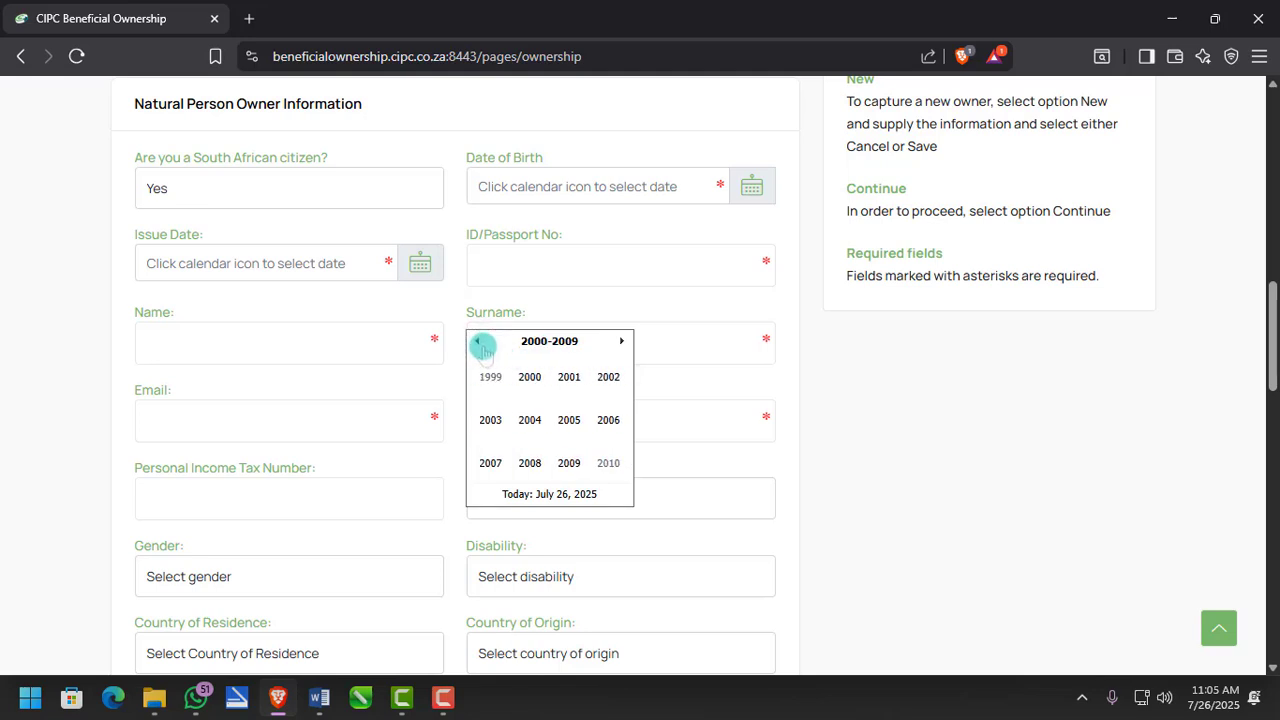
click(479, 342)
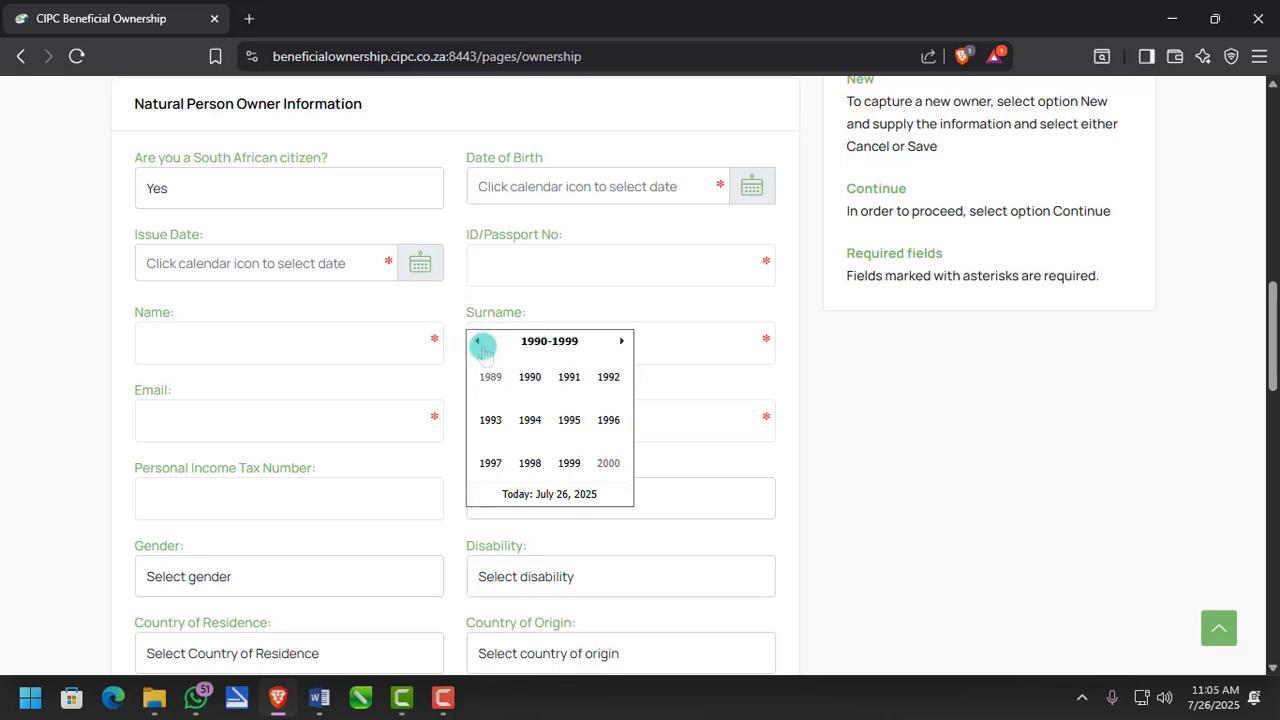
click(570, 420)
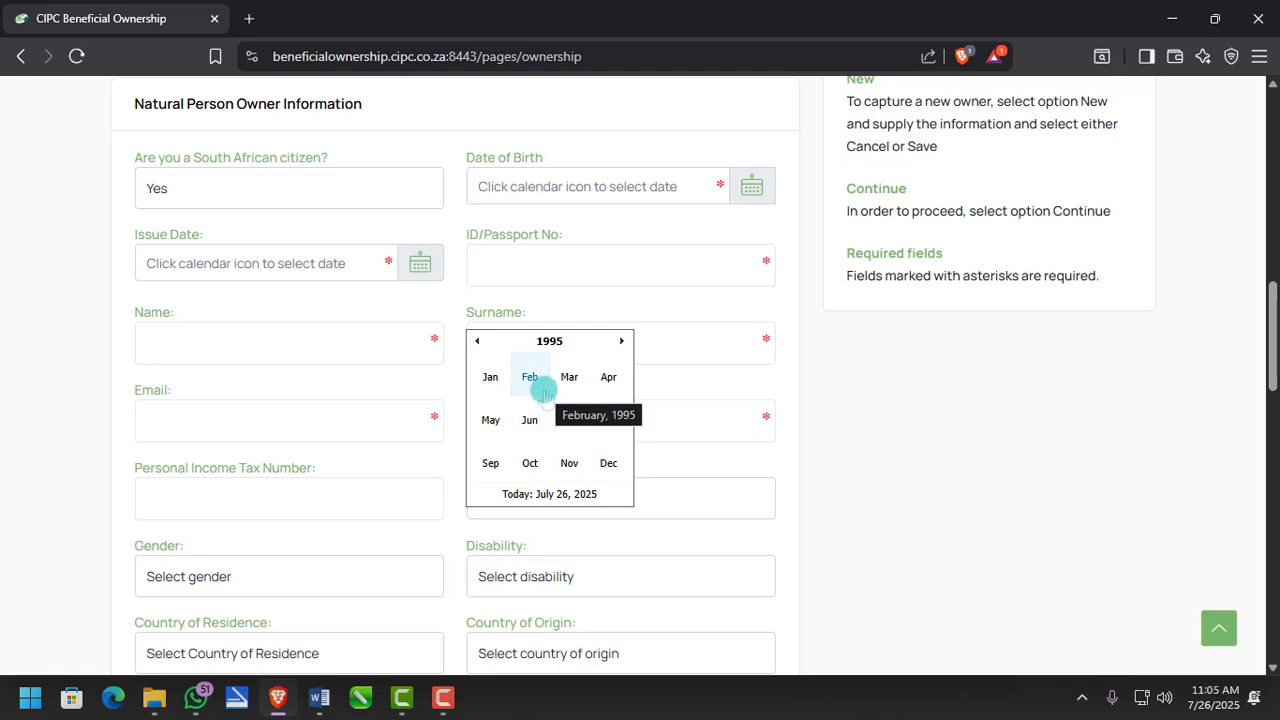
click(567, 377)
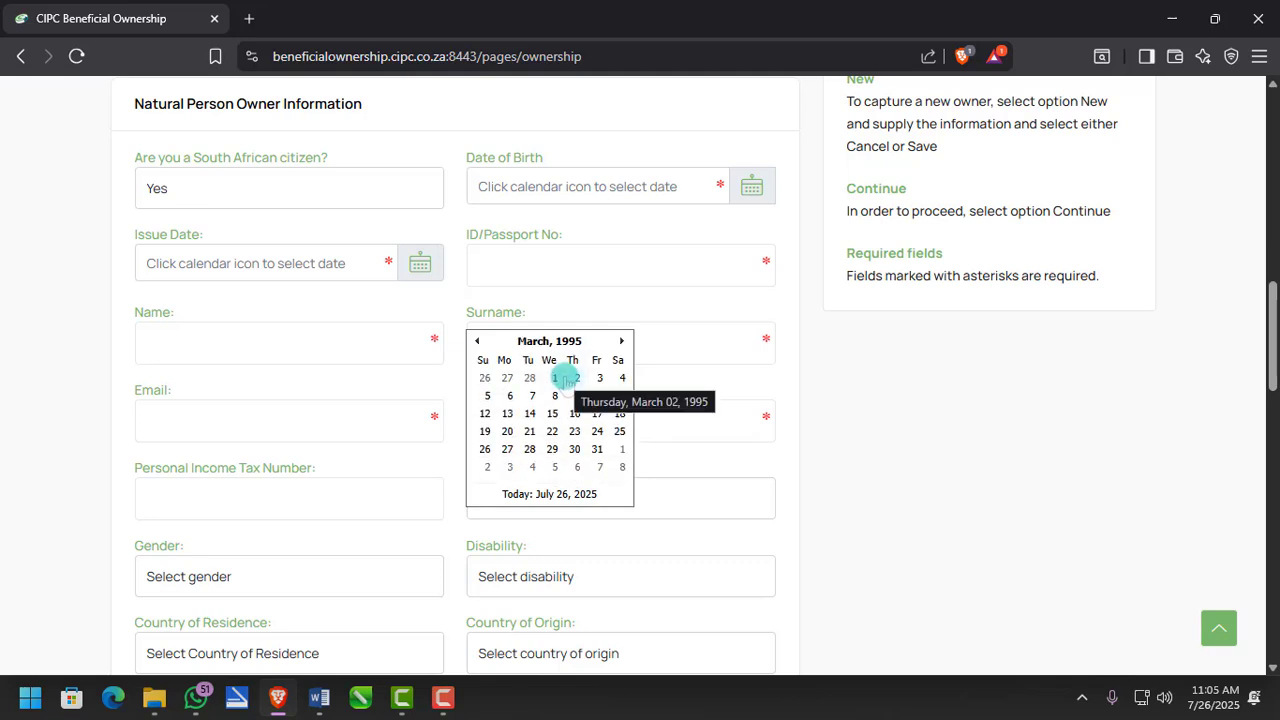
click(486, 450)
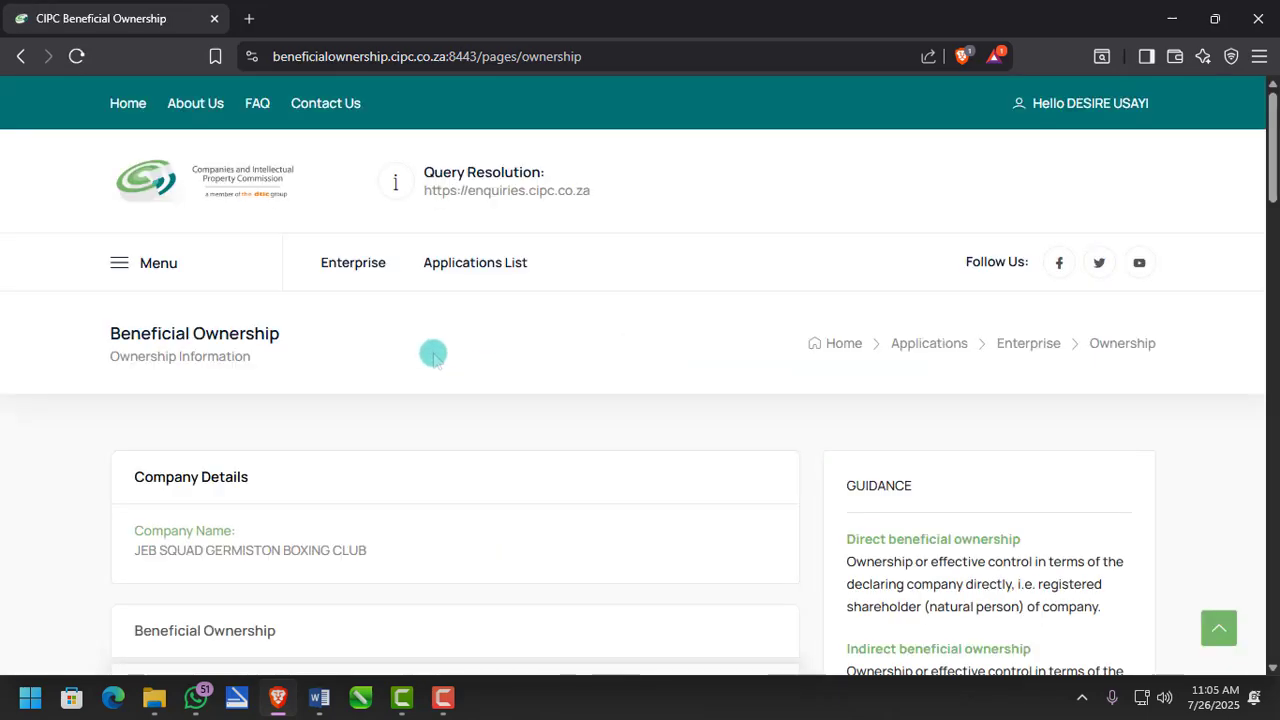
- Pick 31-Jul-2017 as the Issue Date in the calendar
scroll(433, 355, down, 10)
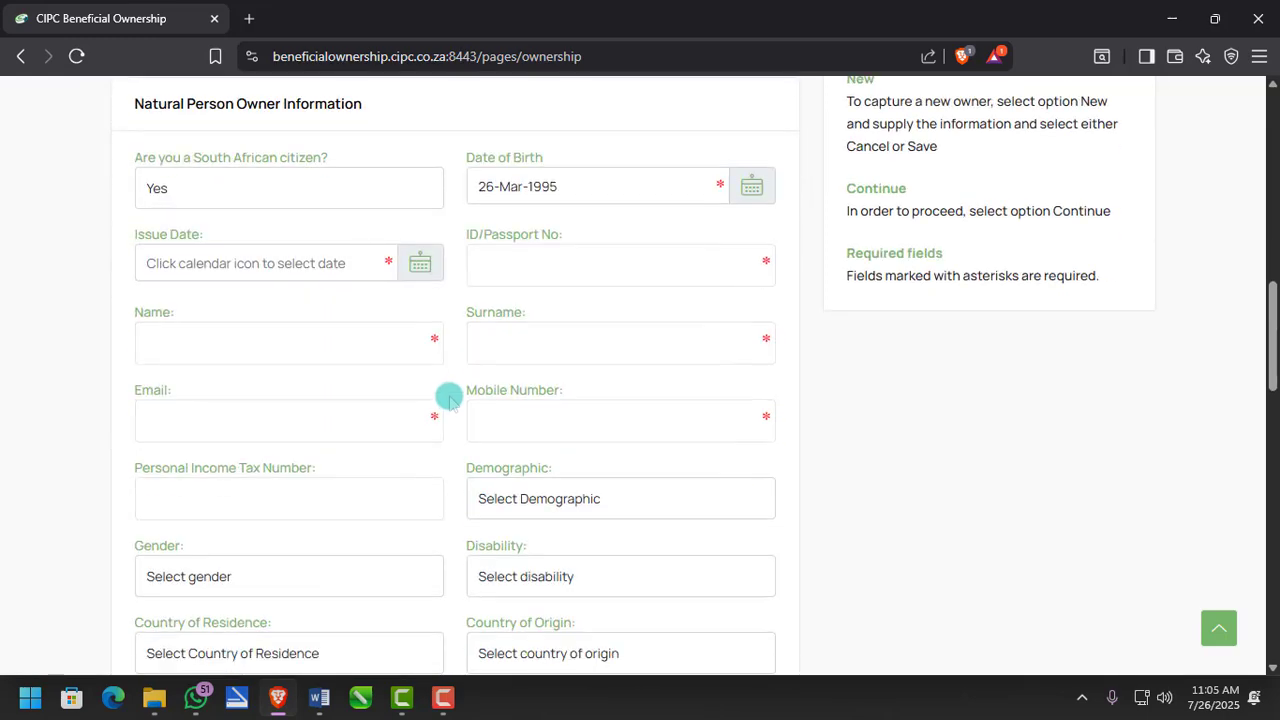
click(420, 264)
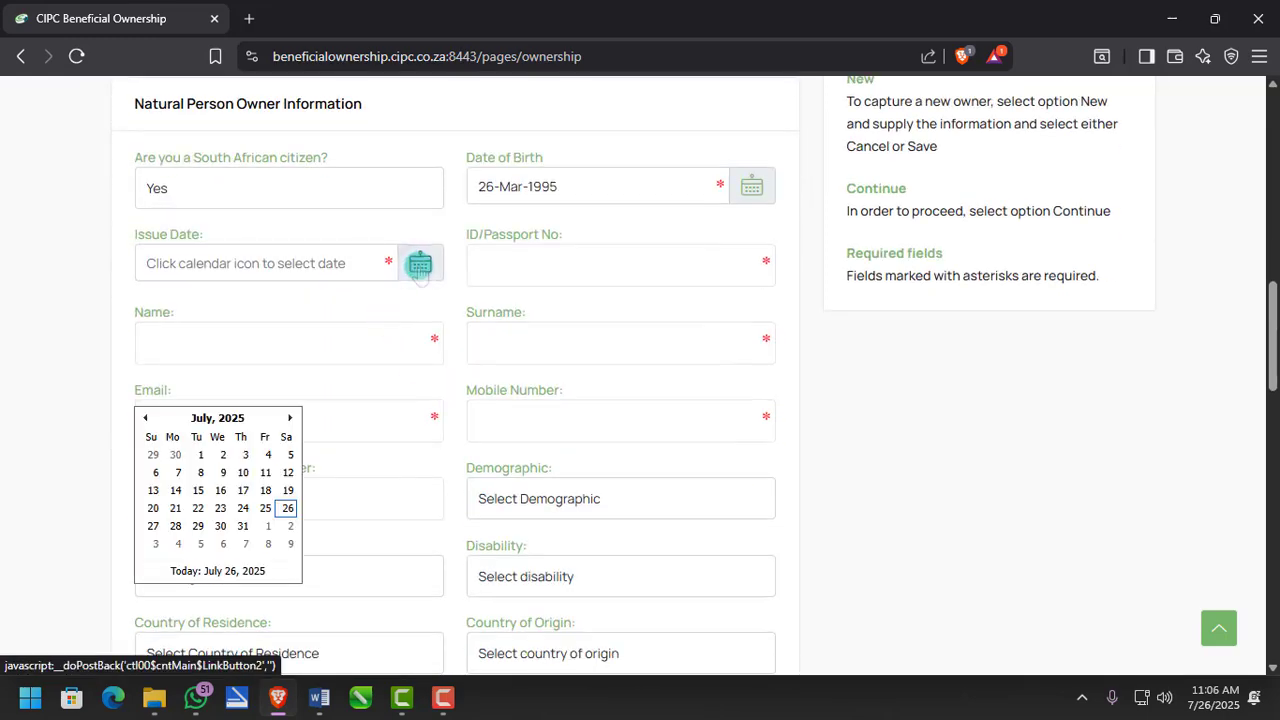
click(230, 418)
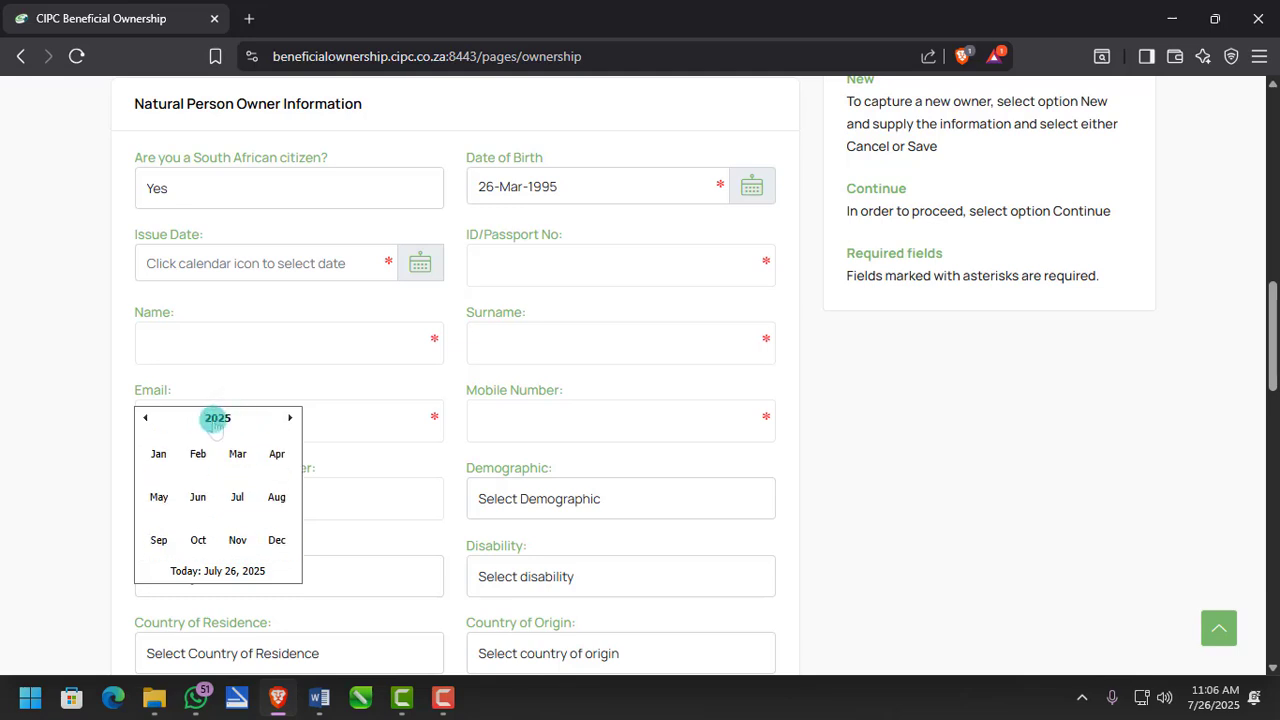
click(218, 418)
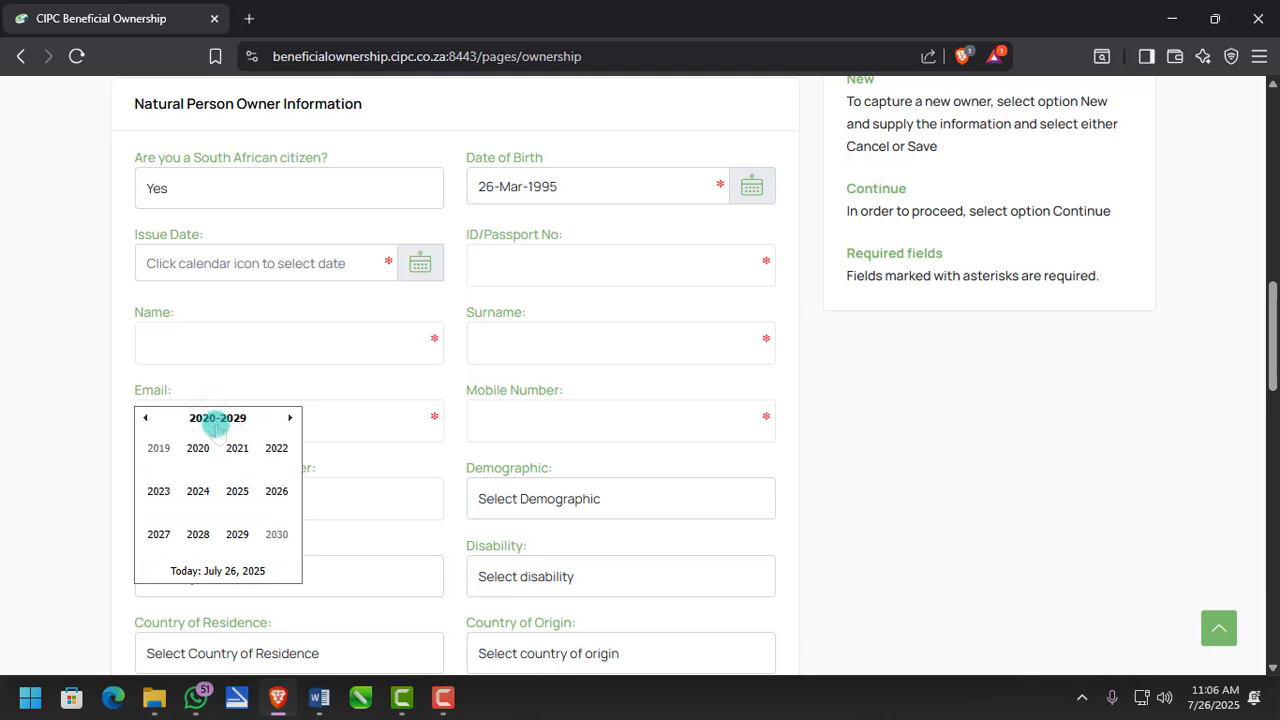
click(143, 418)
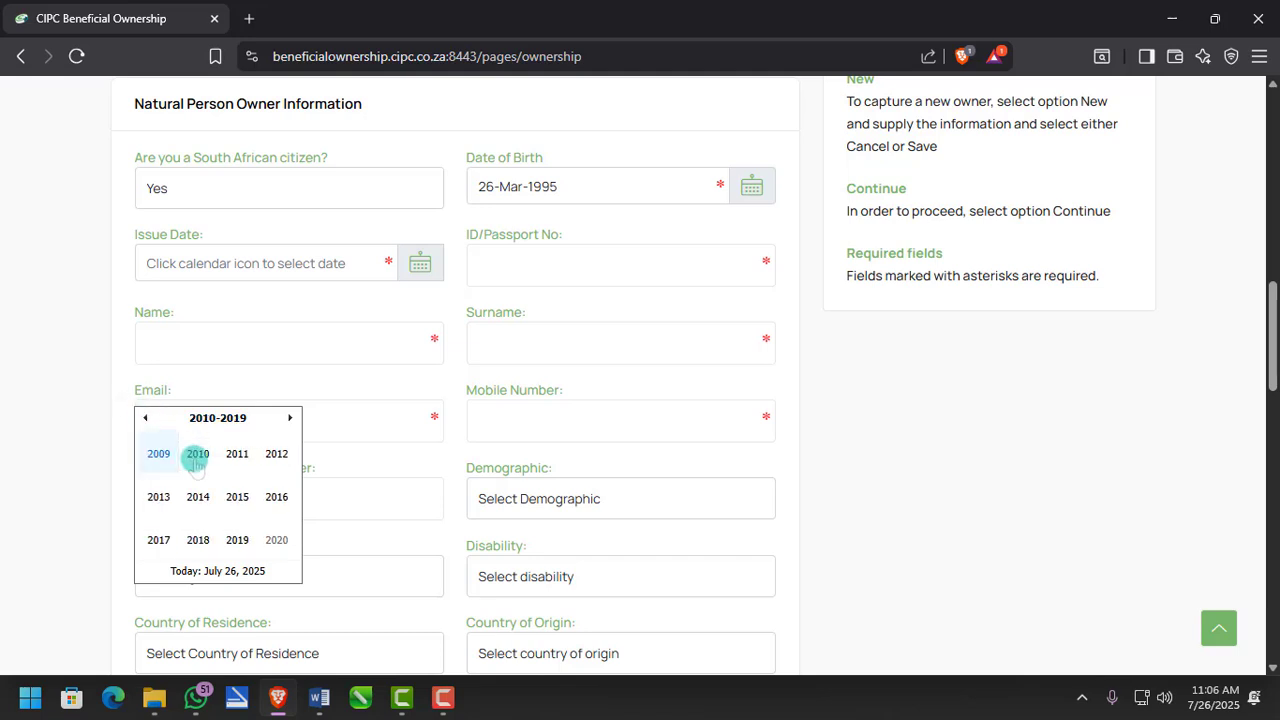
click(158, 540)
click(231, 497)
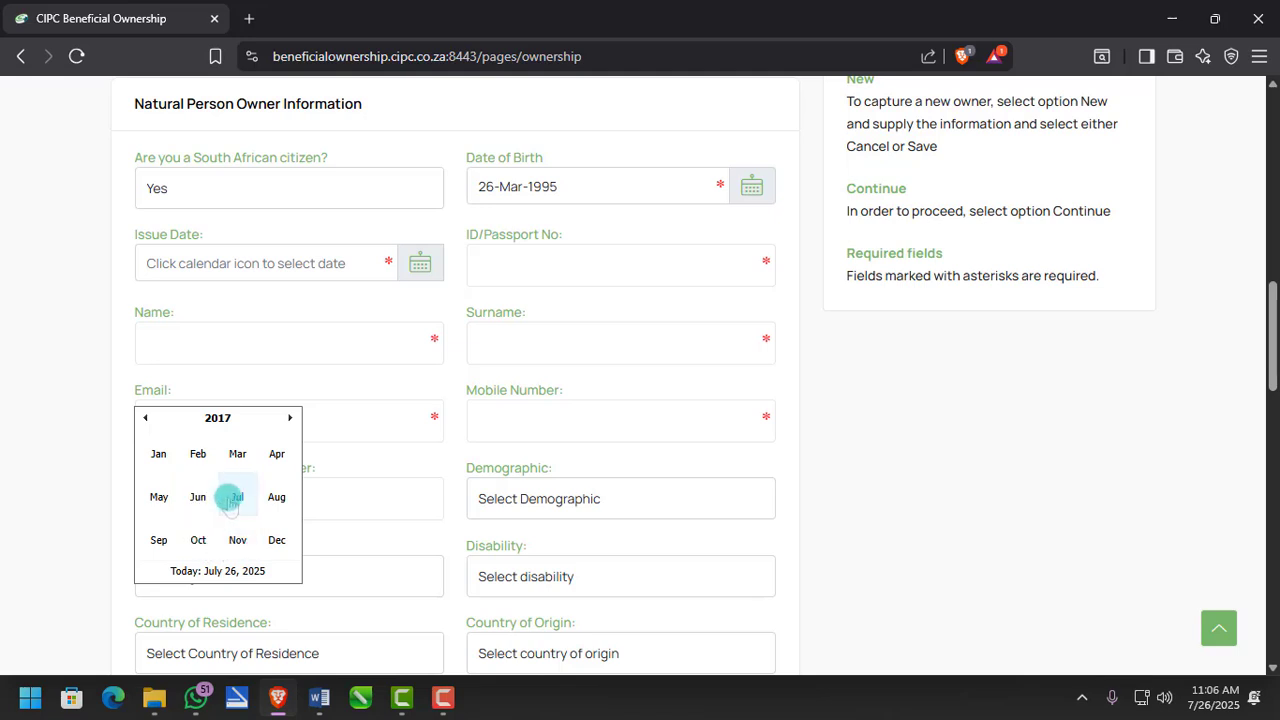
click(231, 498)
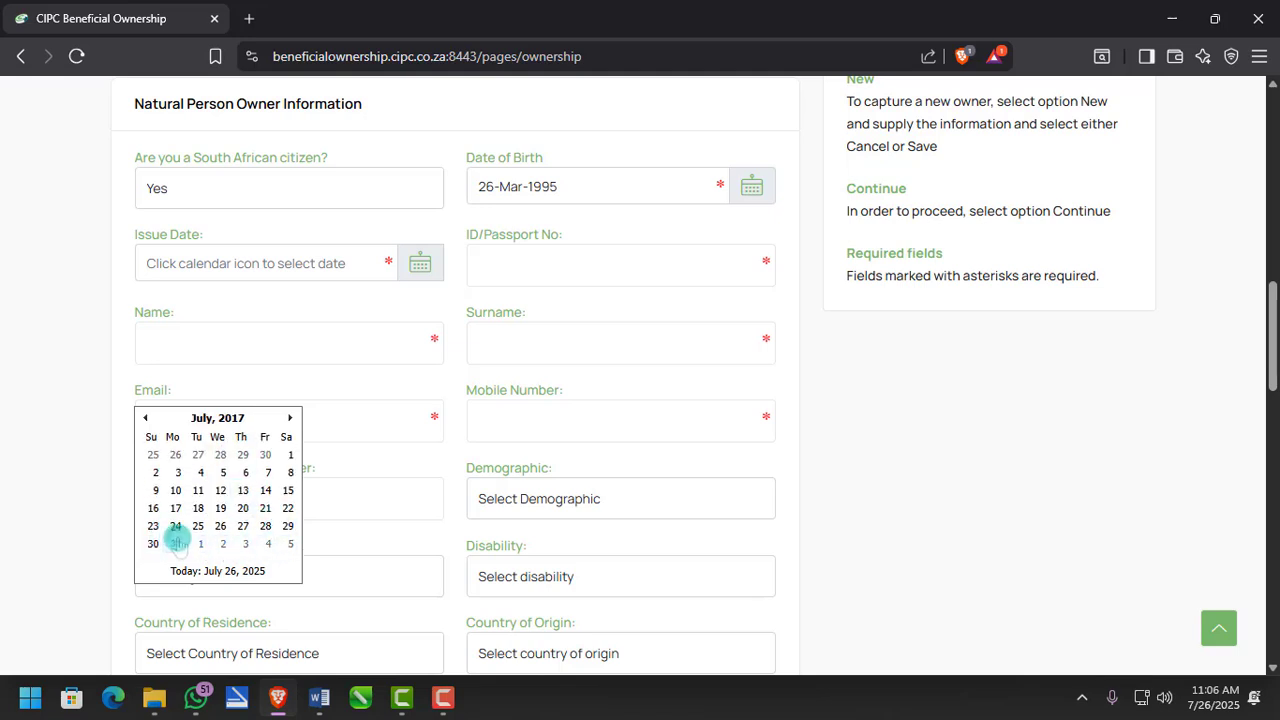
click(176, 543)
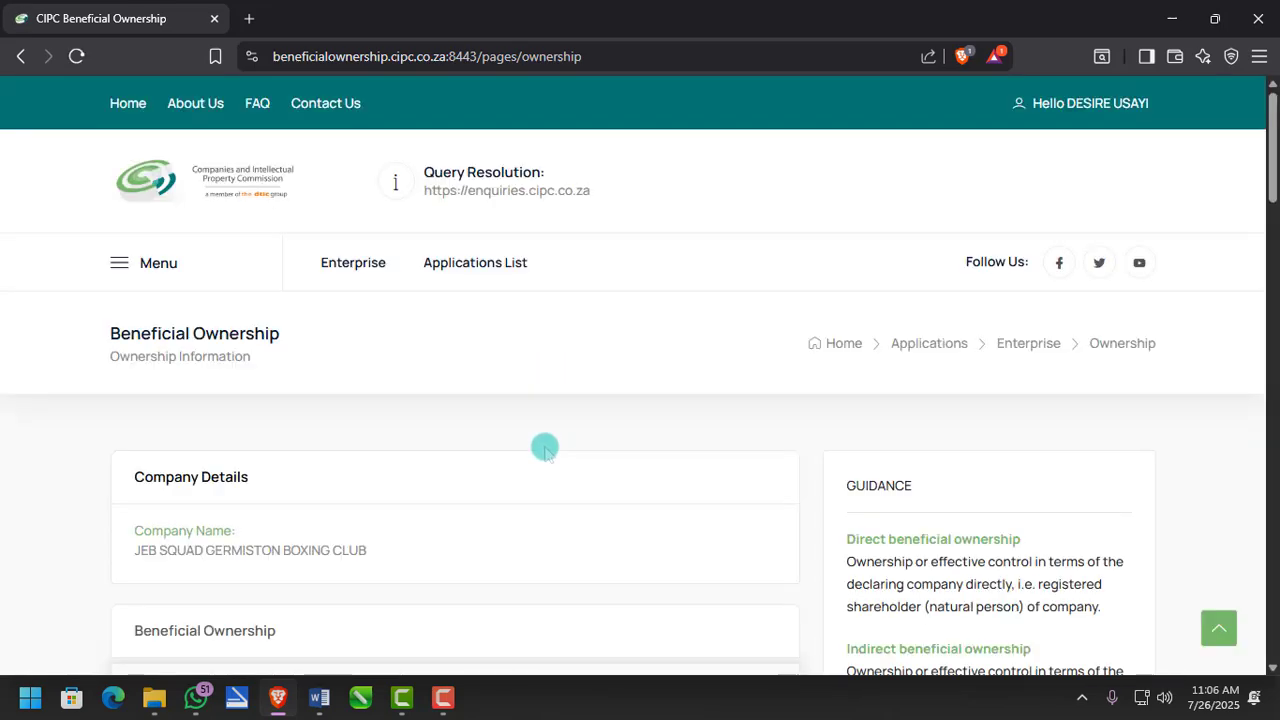
scroll(519, 450, down, 10)
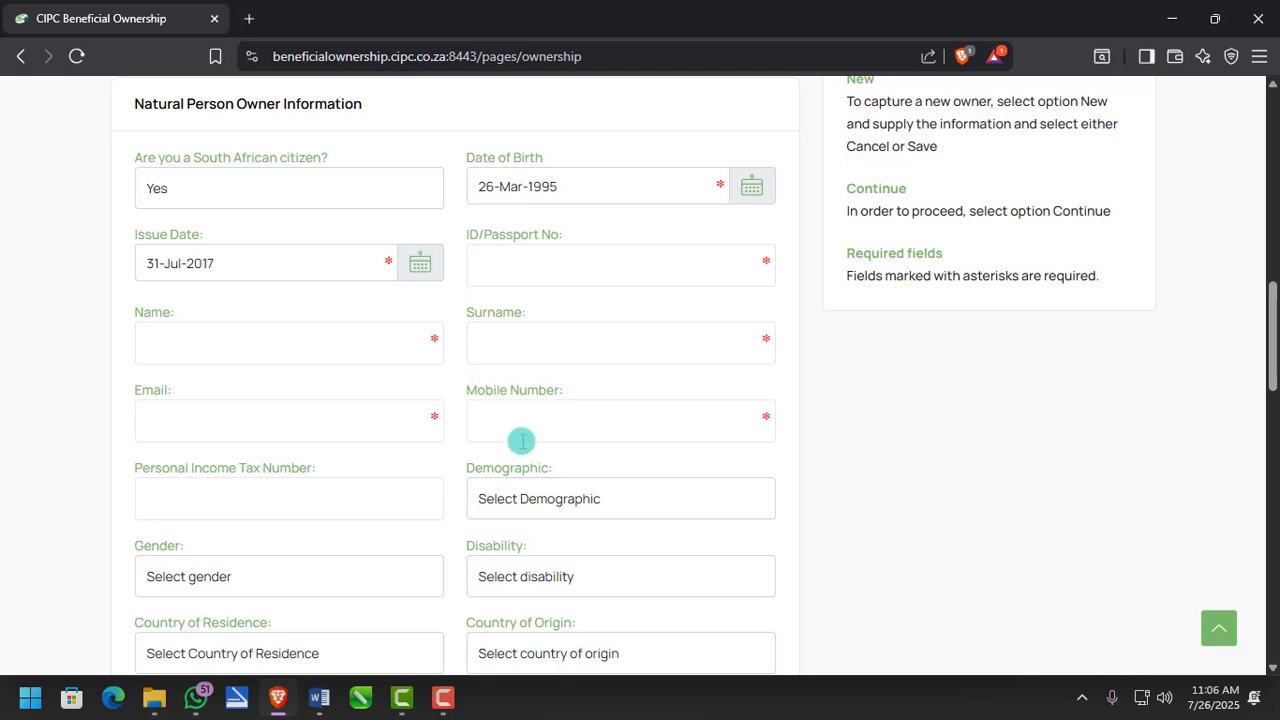
- Enter the owner's ID number in ID/Passport No so Name and Surname auto-fill
click(630, 268)
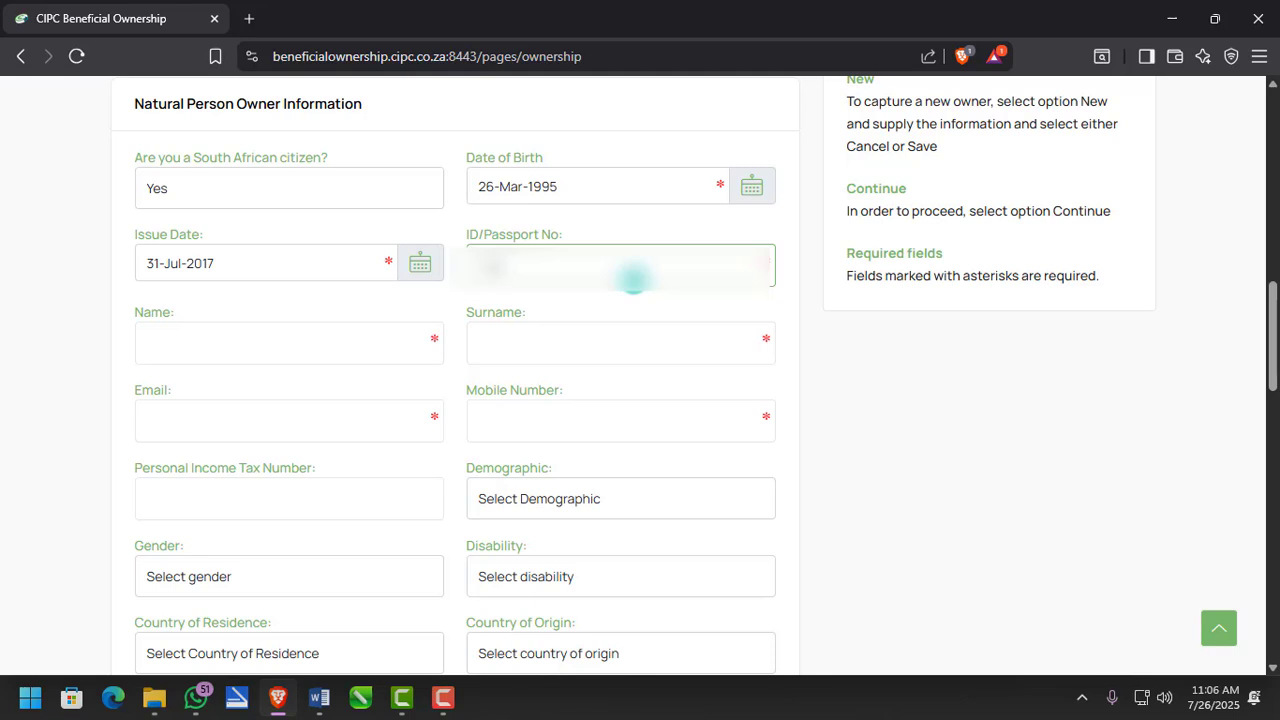
text(*****)
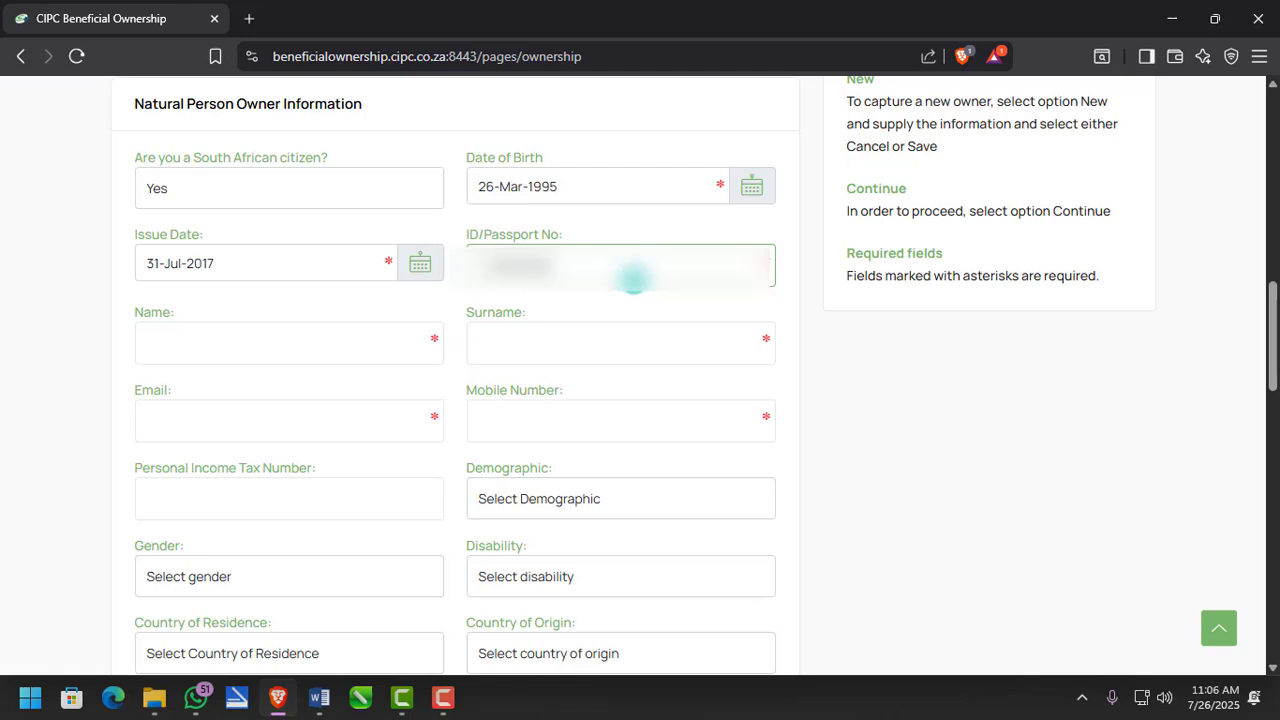
text(****)
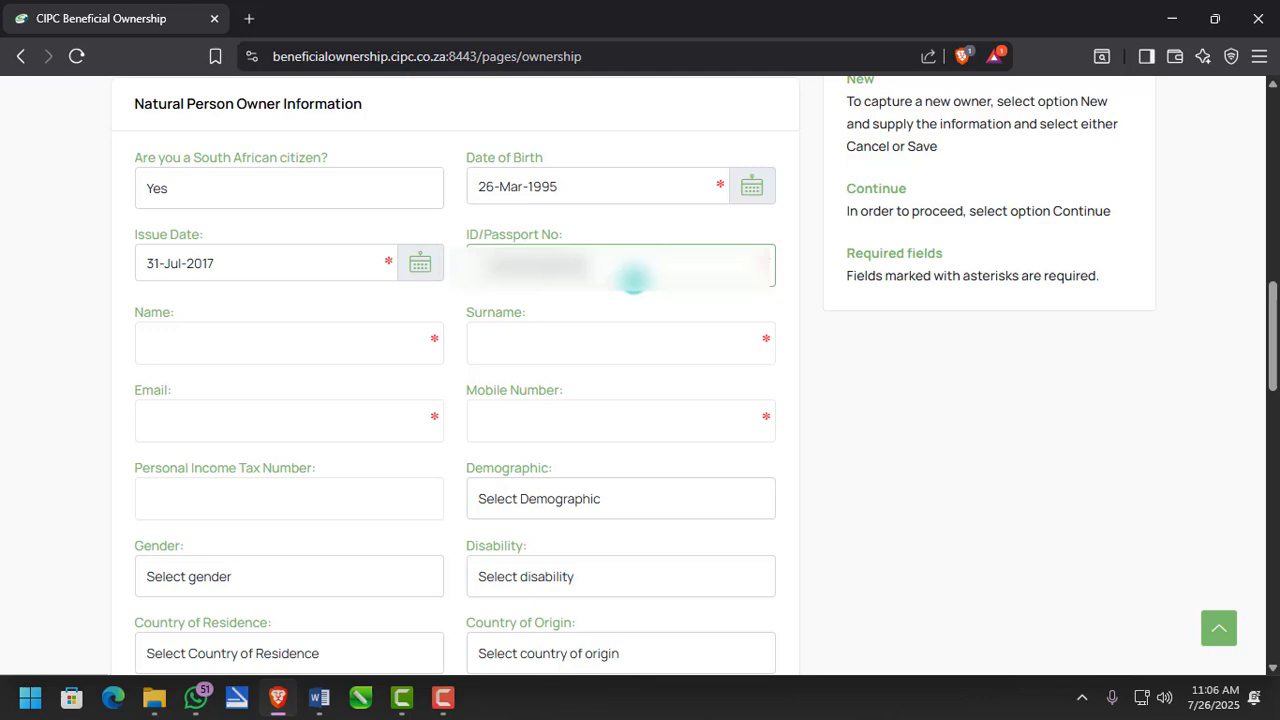
click(360, 337)
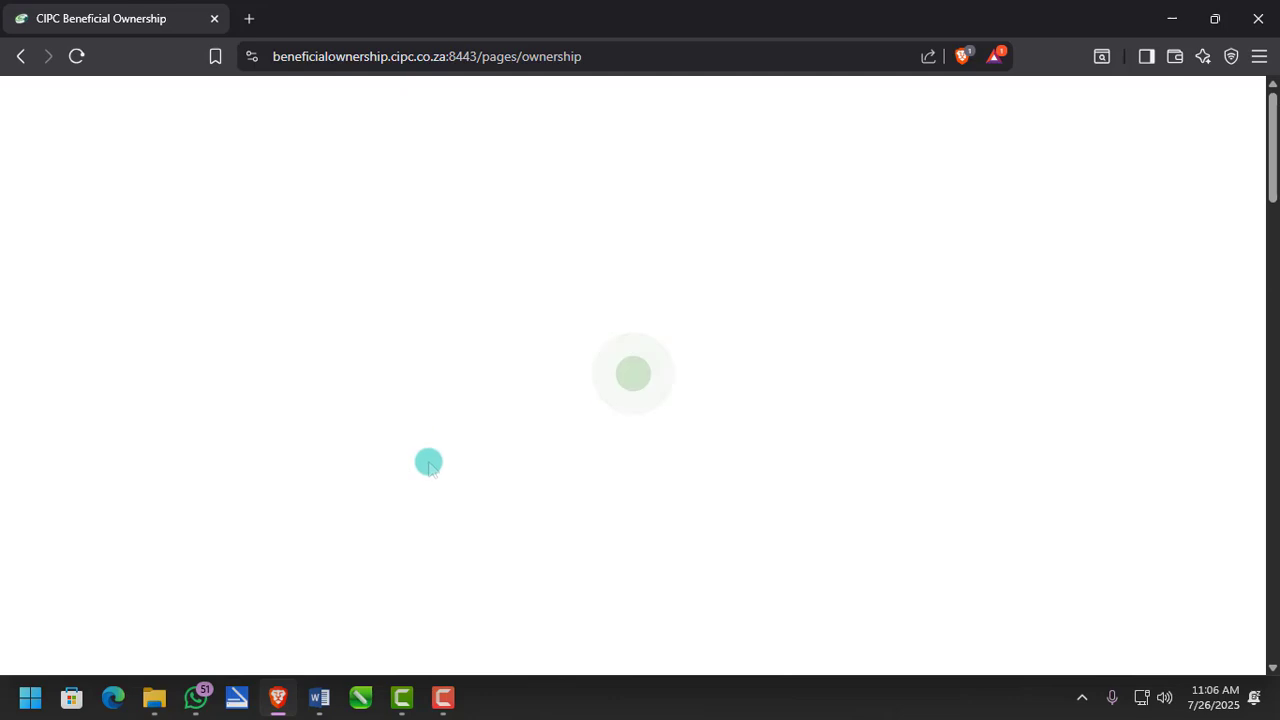
scroll(428, 463, down, 10)
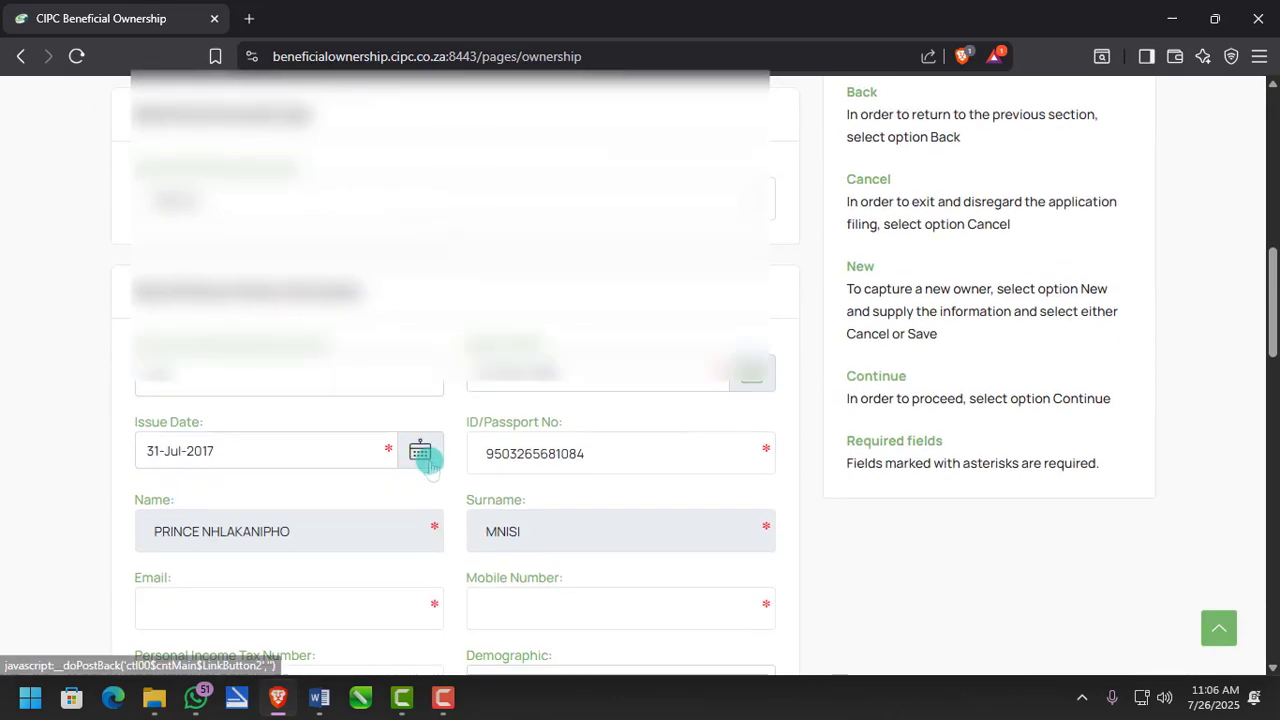
- Type the owner's email address in Email and their number in Mobile Number
scroll(428, 460, down, 3)
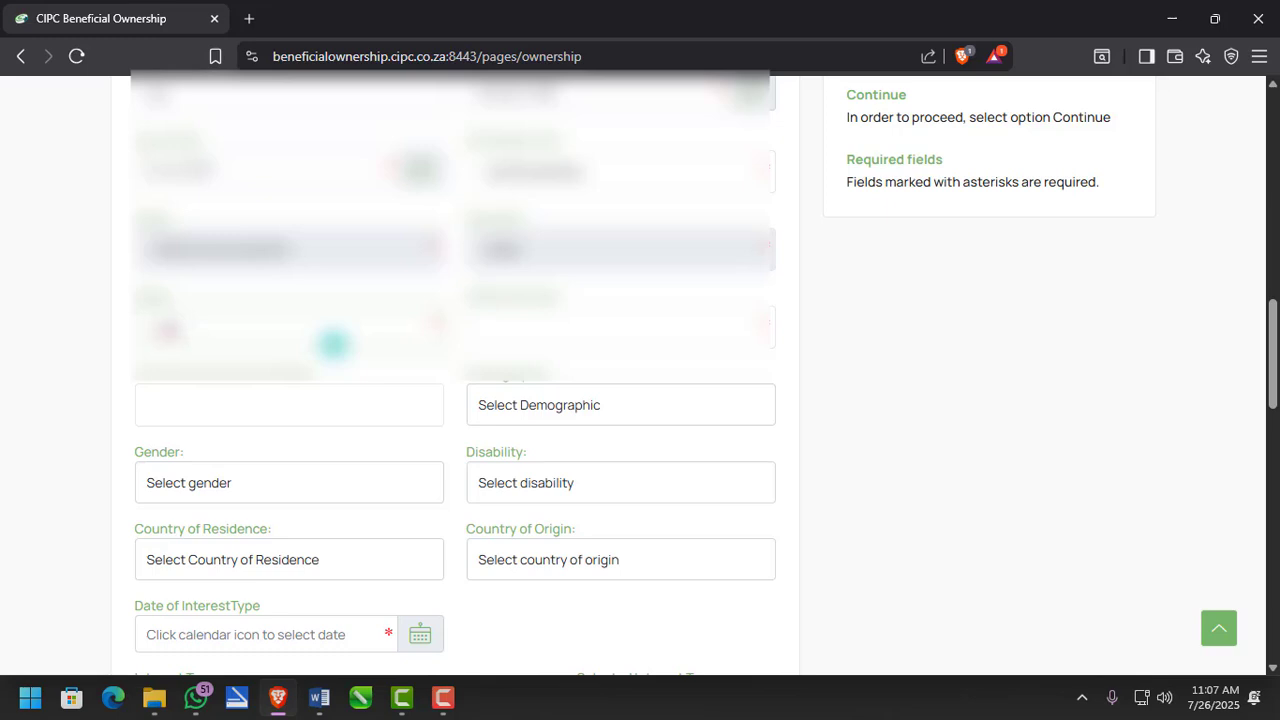
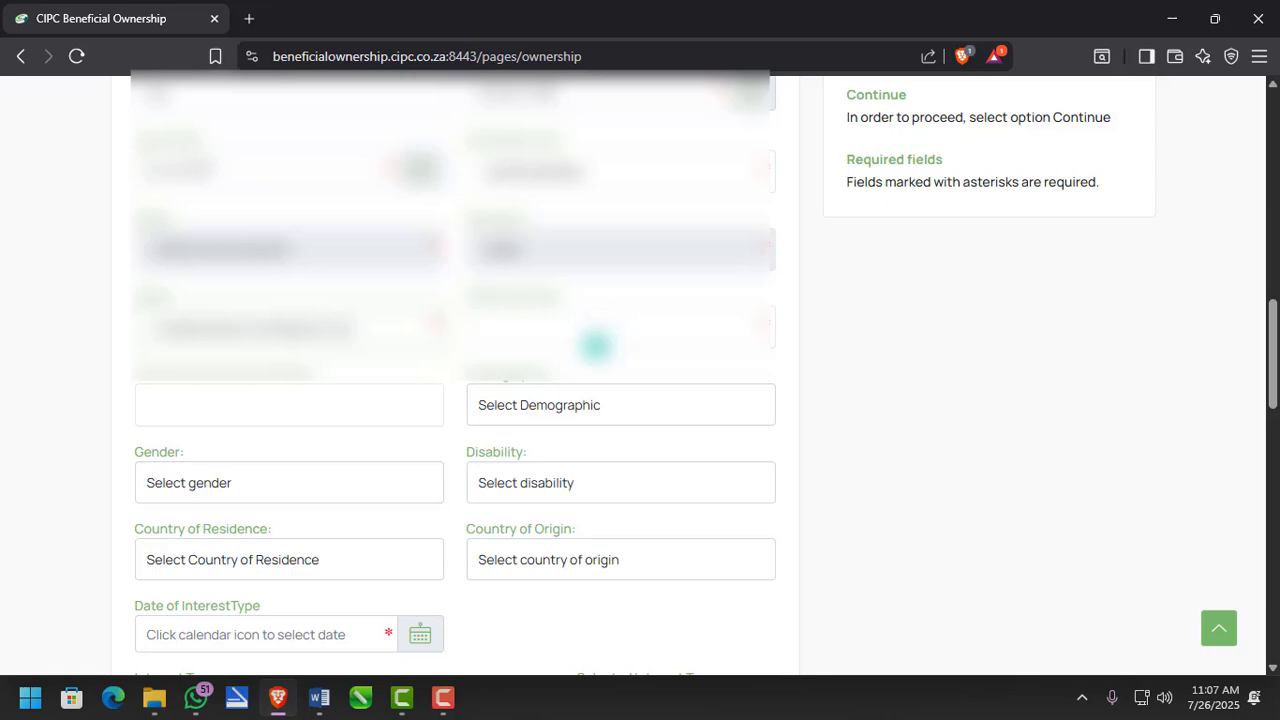
click(595, 326)
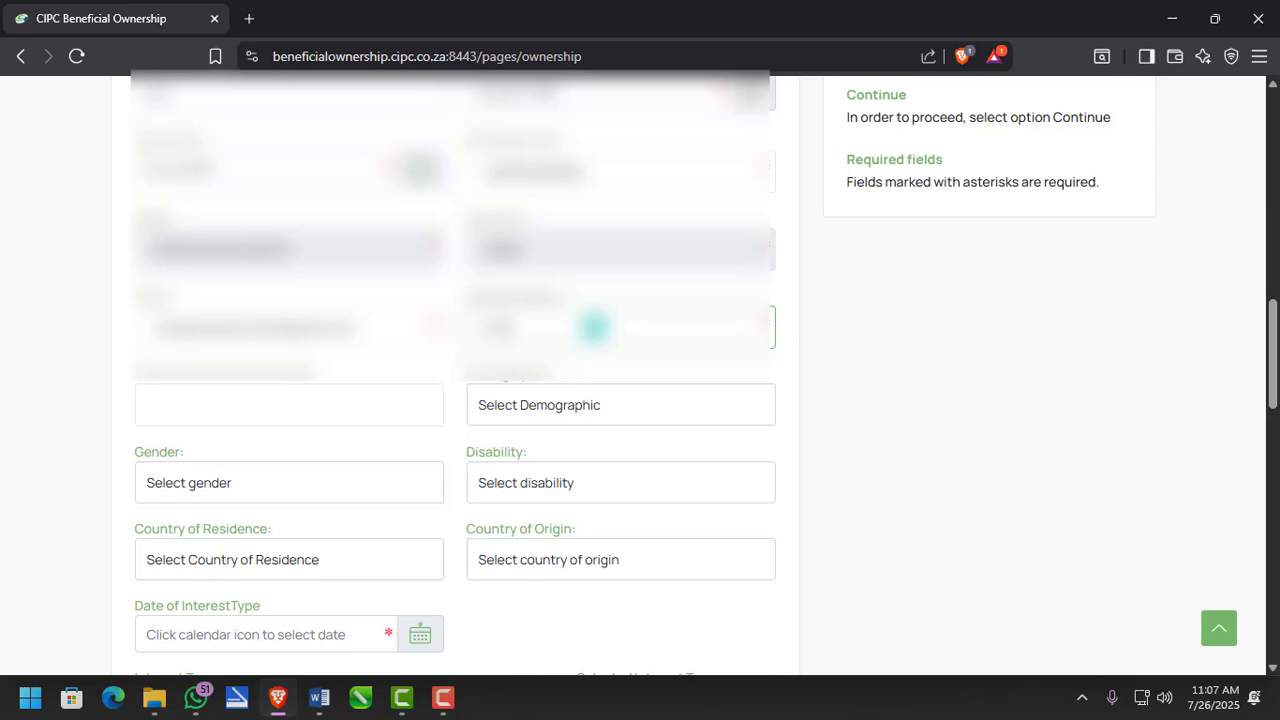
text(0000)
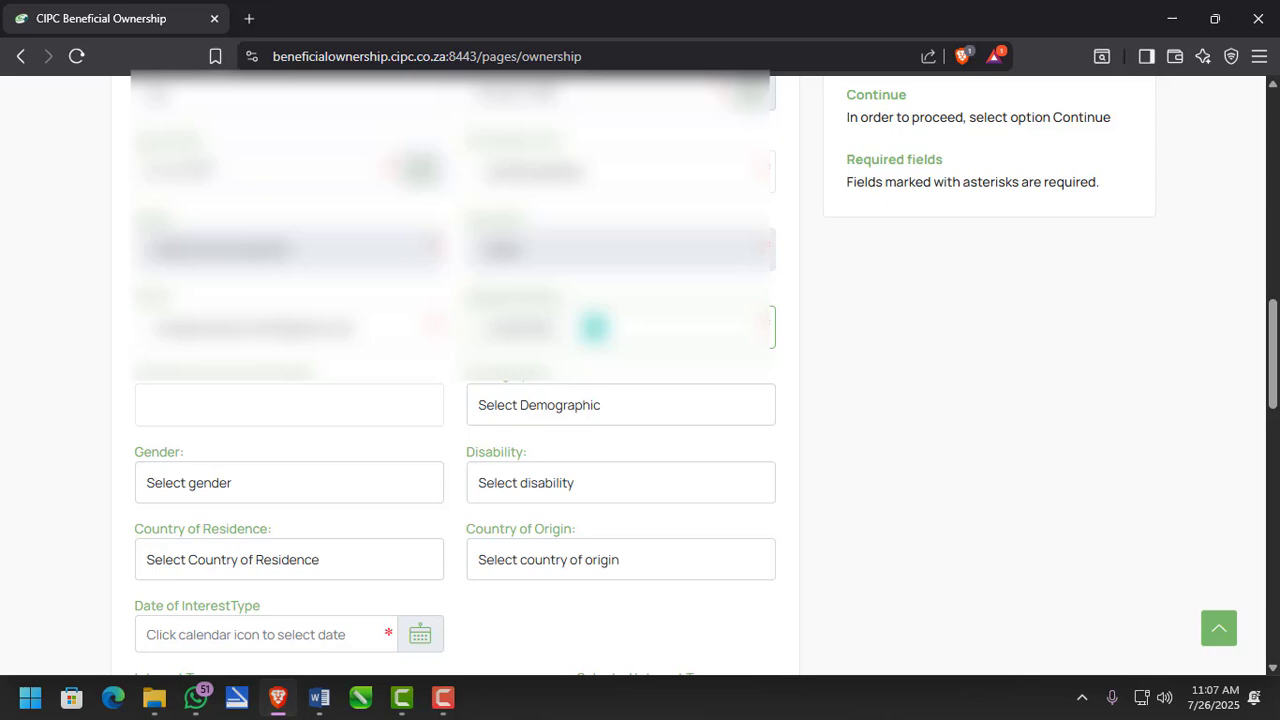
- Set demographic to African, gender to Male and disability to Not Disabled
click(590, 405)
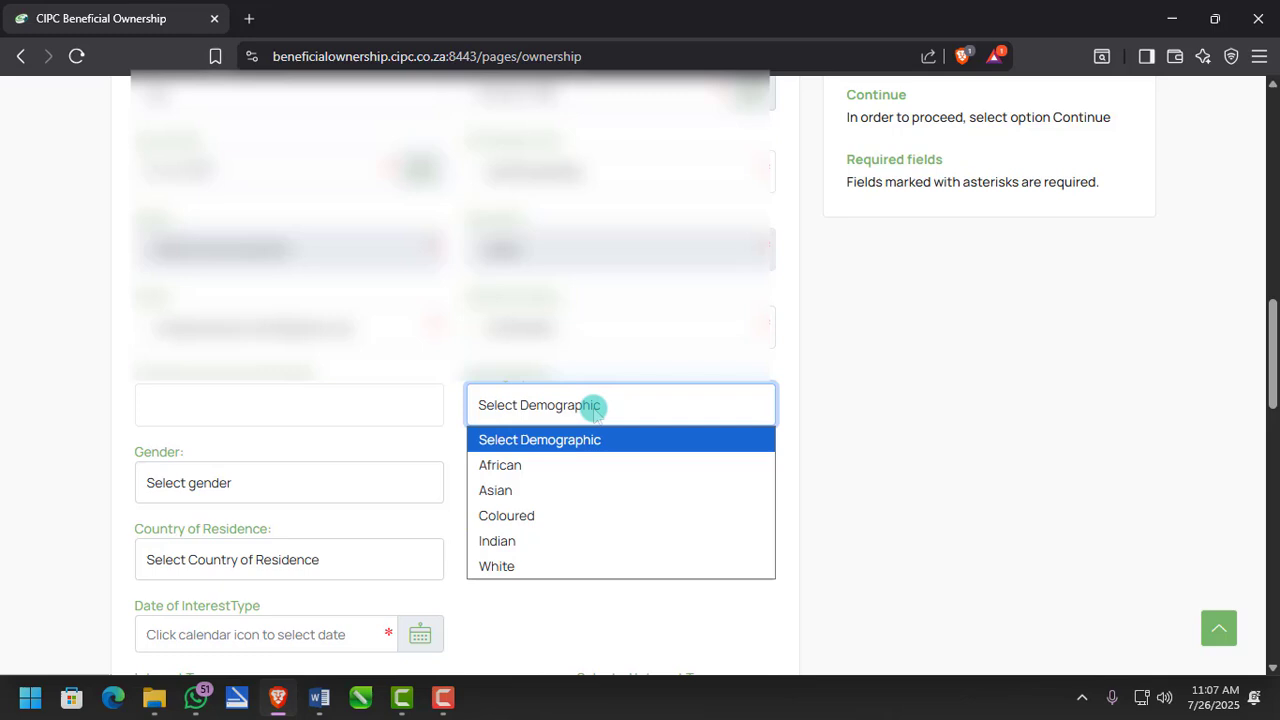
click(536, 468)
scroll(770, 418, down, 2)
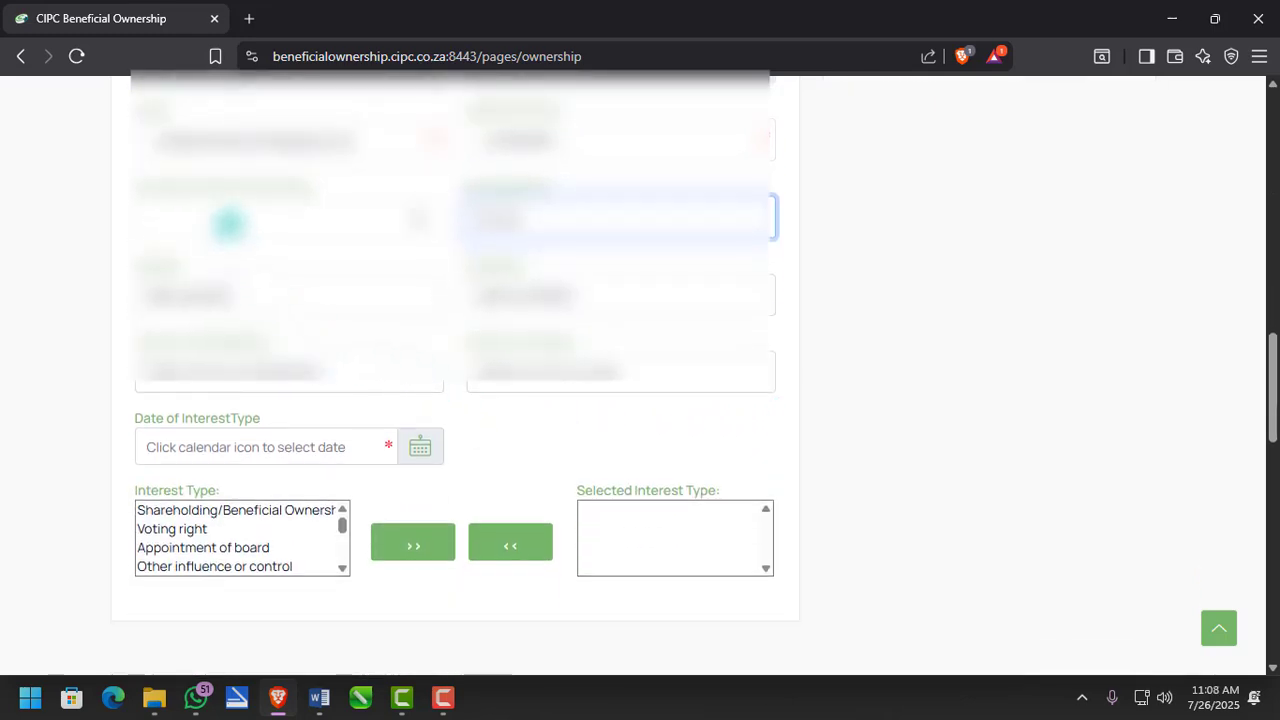
click(229, 224)
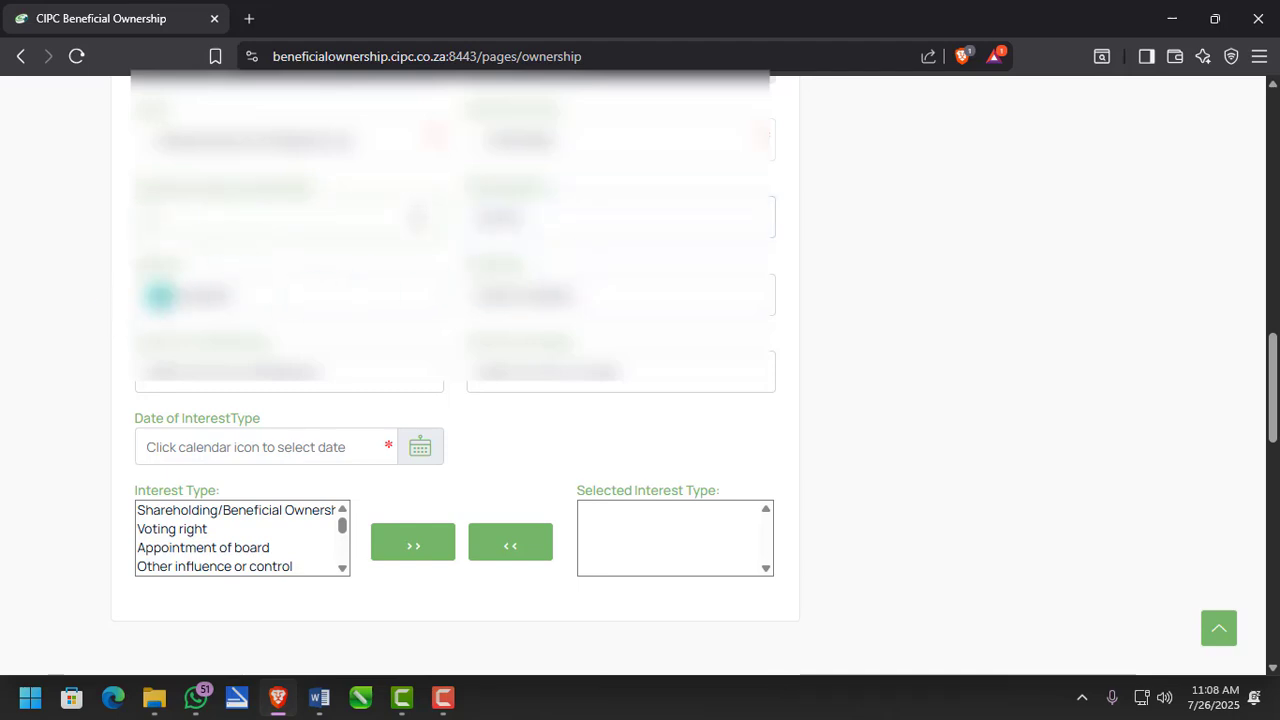
click(185, 295)
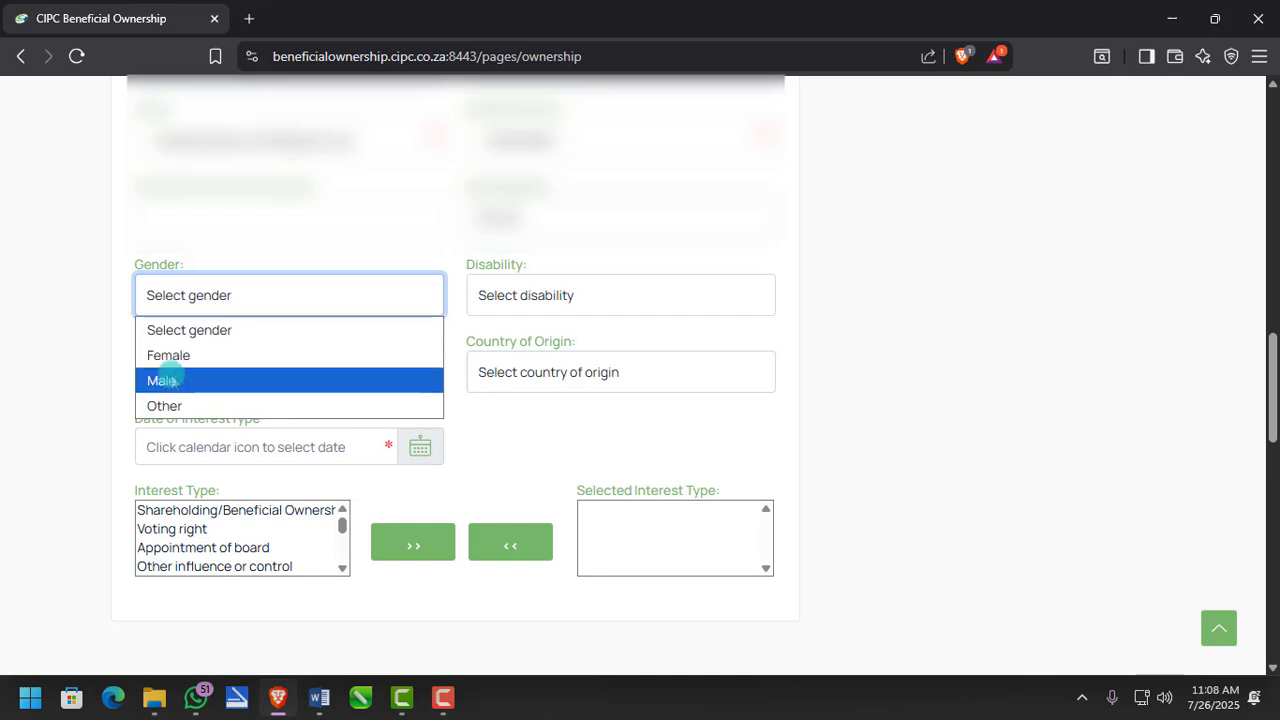
click(168, 376)
click(565, 296)
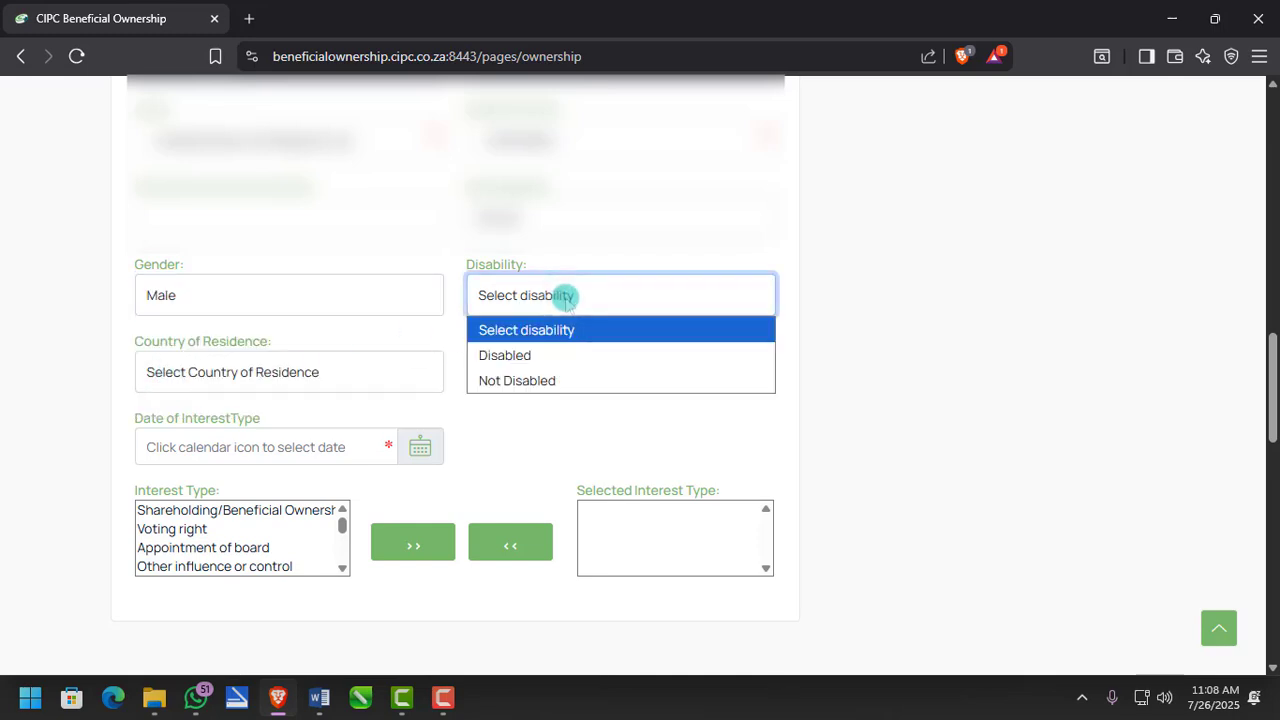
click(528, 380)
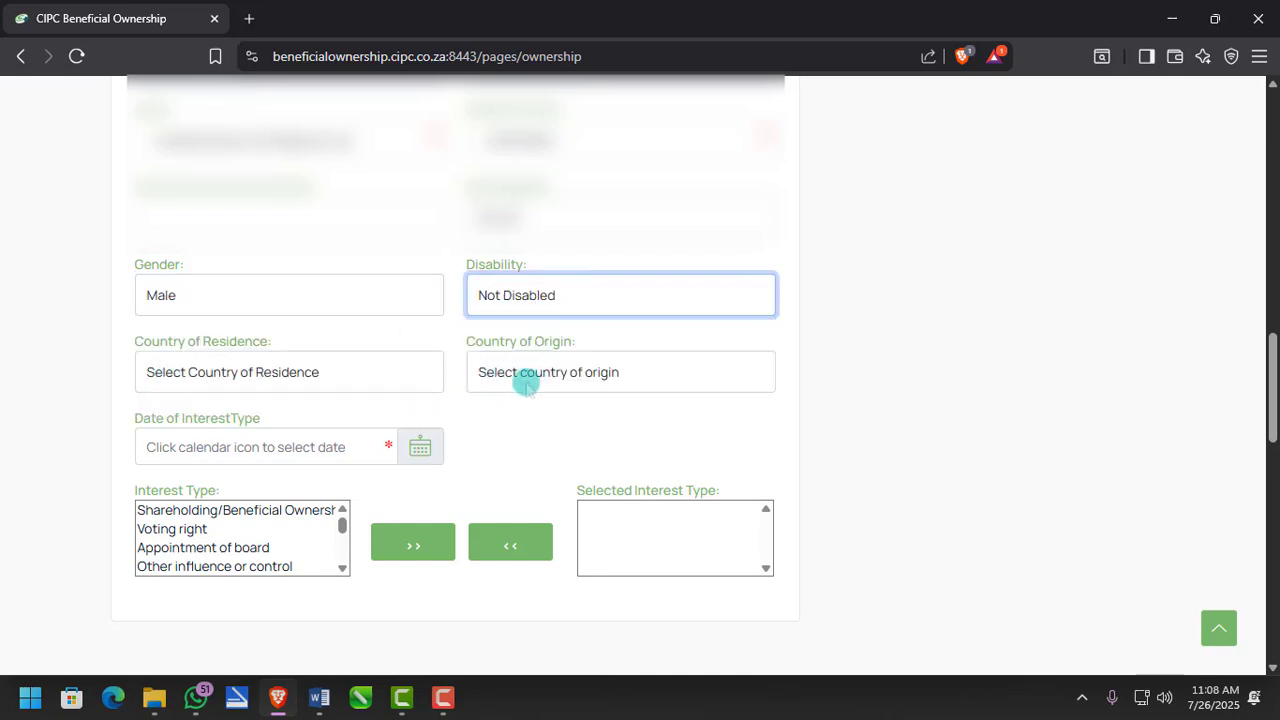
- Set both Country of Origin and Country of Residence to South Africa
click(528, 380)
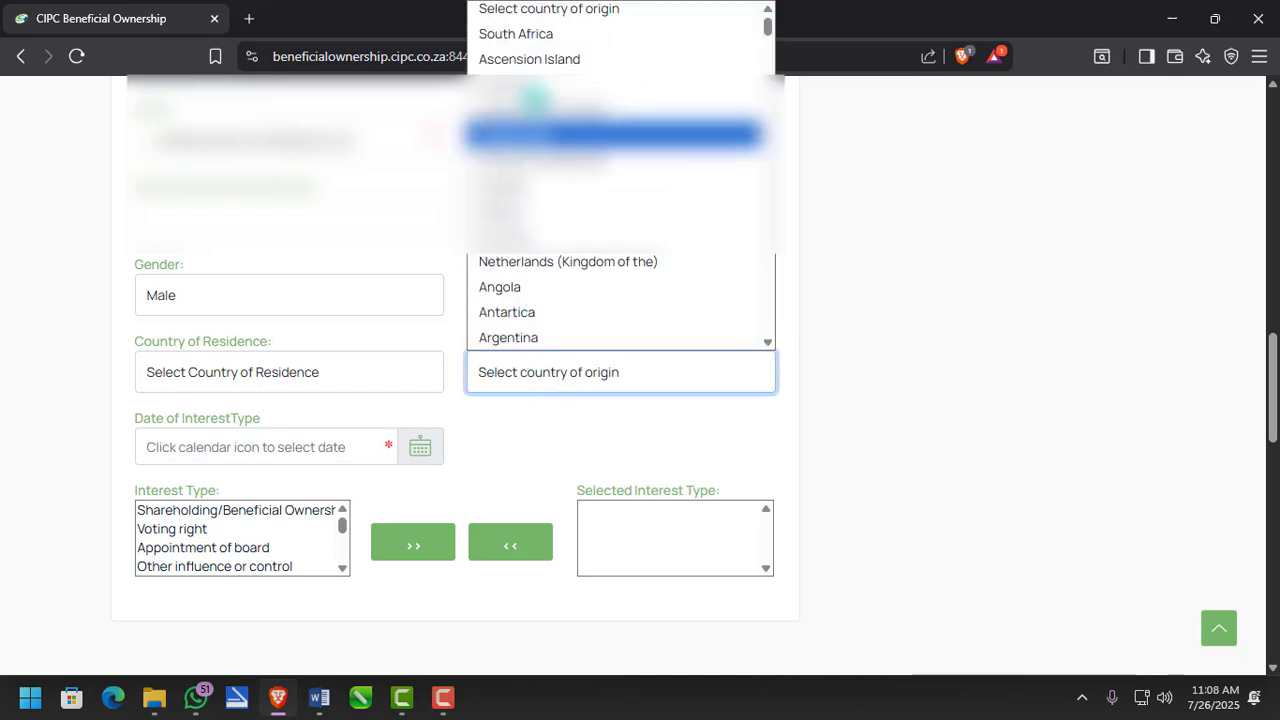
click(540, 40)
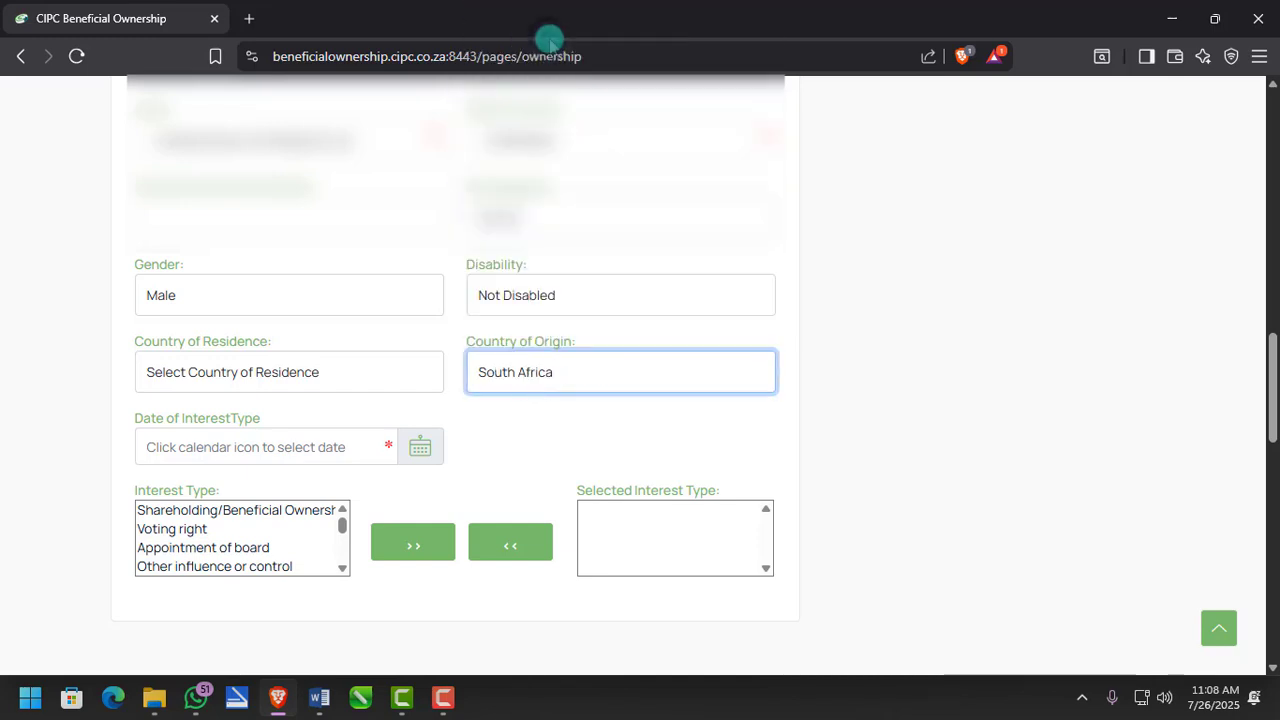
click(258, 376)
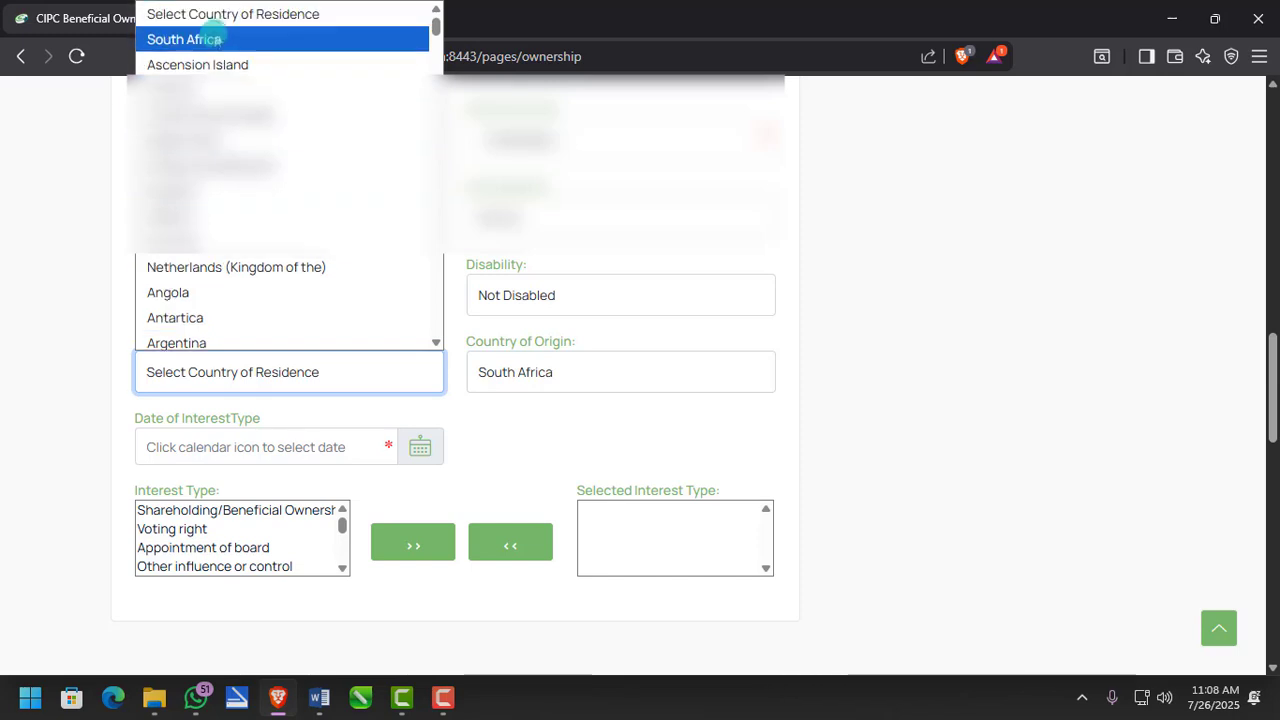
click(213, 39)
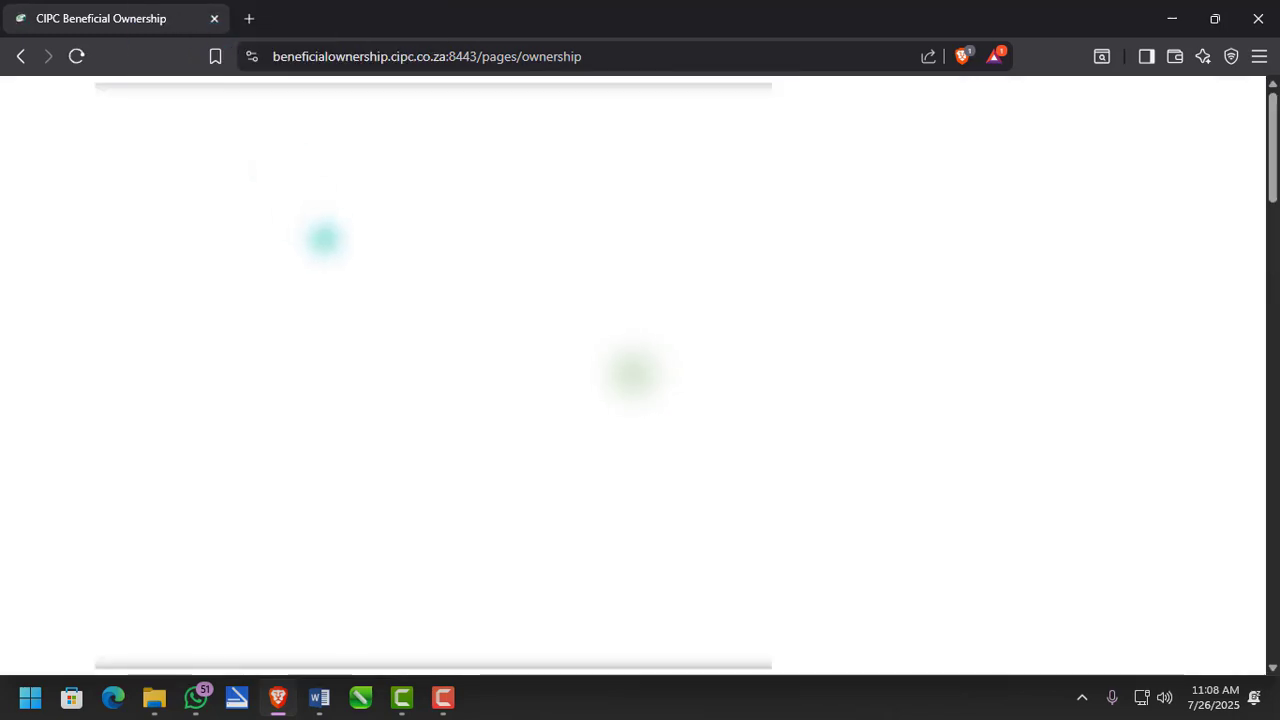
scroll(537, 531, down, 6)
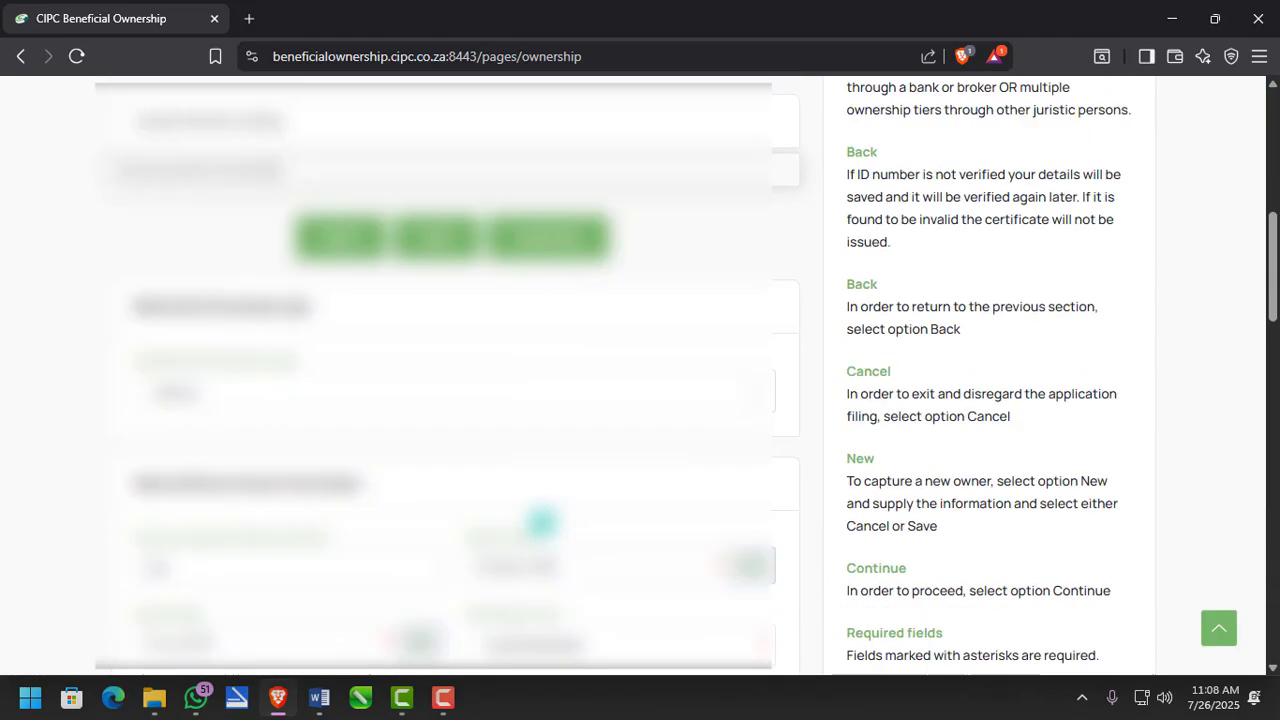
scroll(540, 495, down, 6)
scroll(540, 495, up, 3)
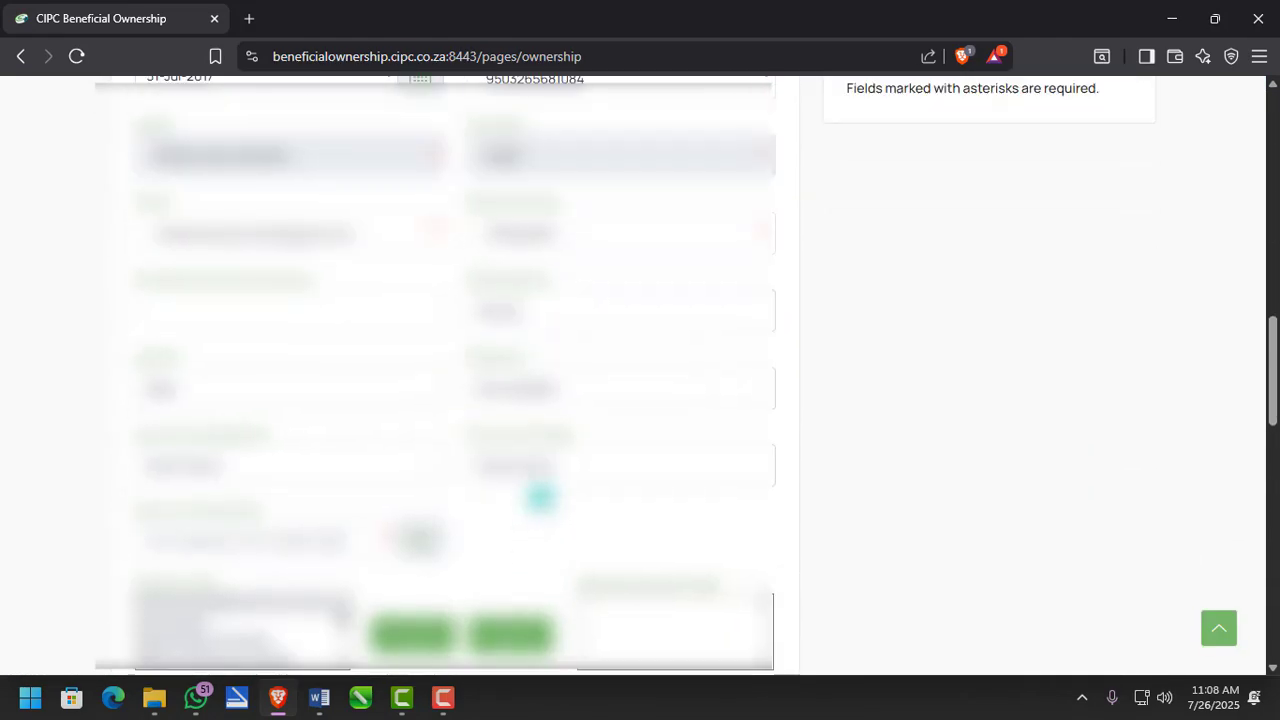
scroll(557, 482, down, 2)
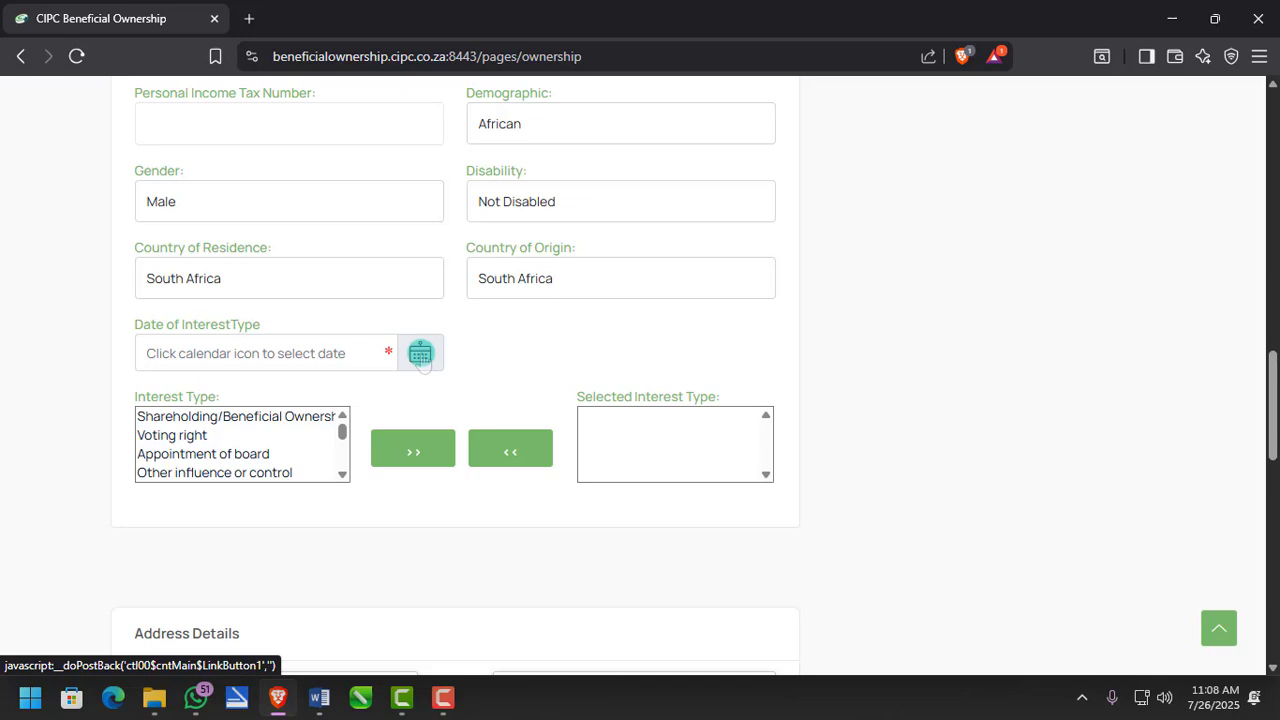
- Set the interest date to 05-May-2025 using the calendar
click(421, 356)
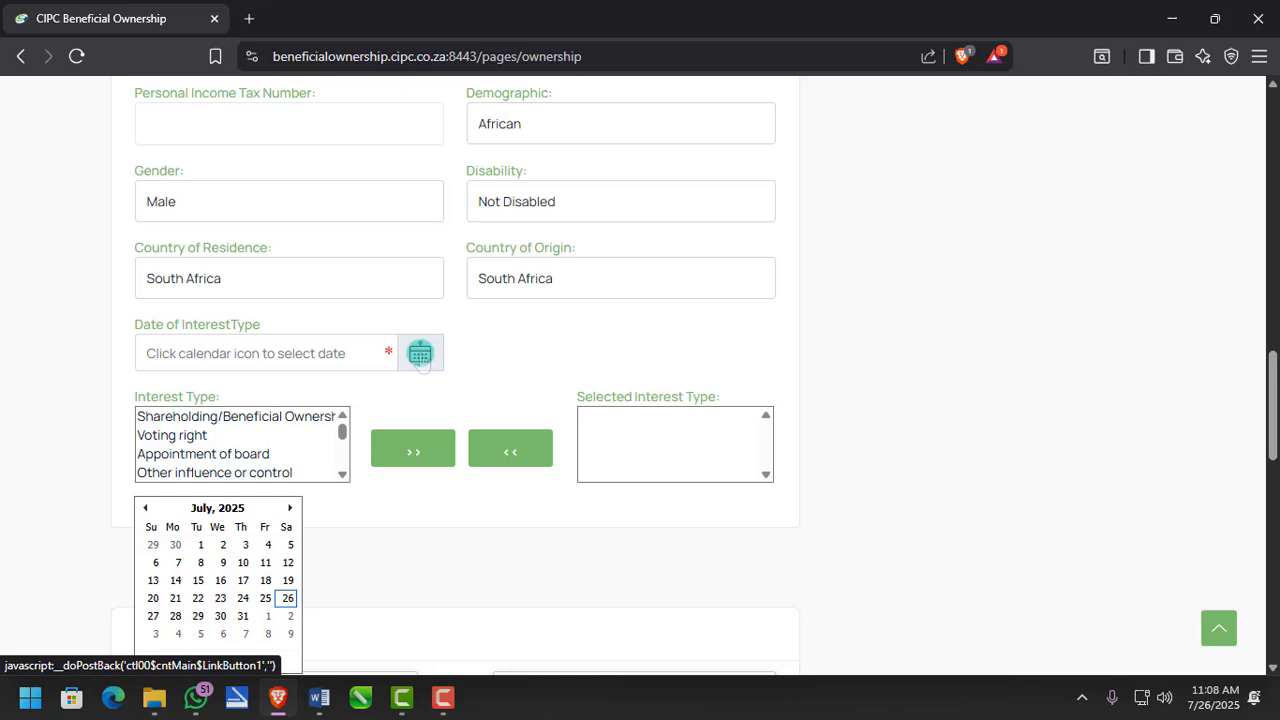
click(237, 508)
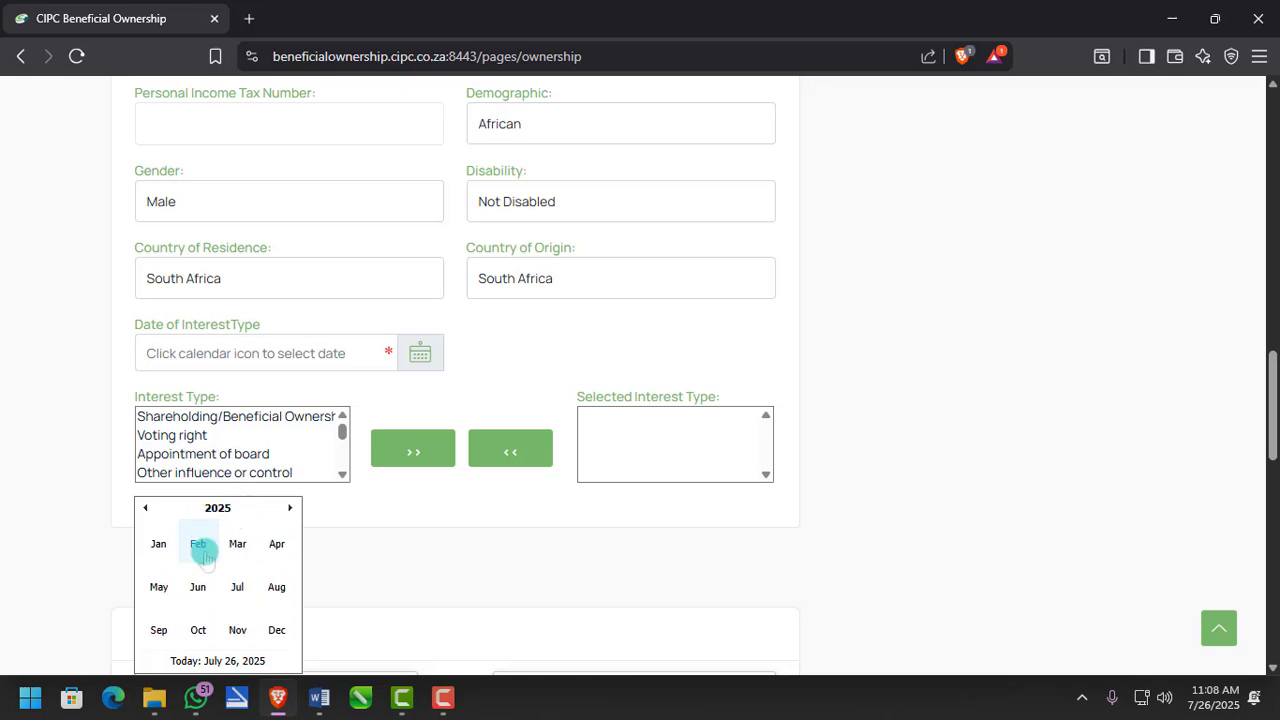
click(159, 587)
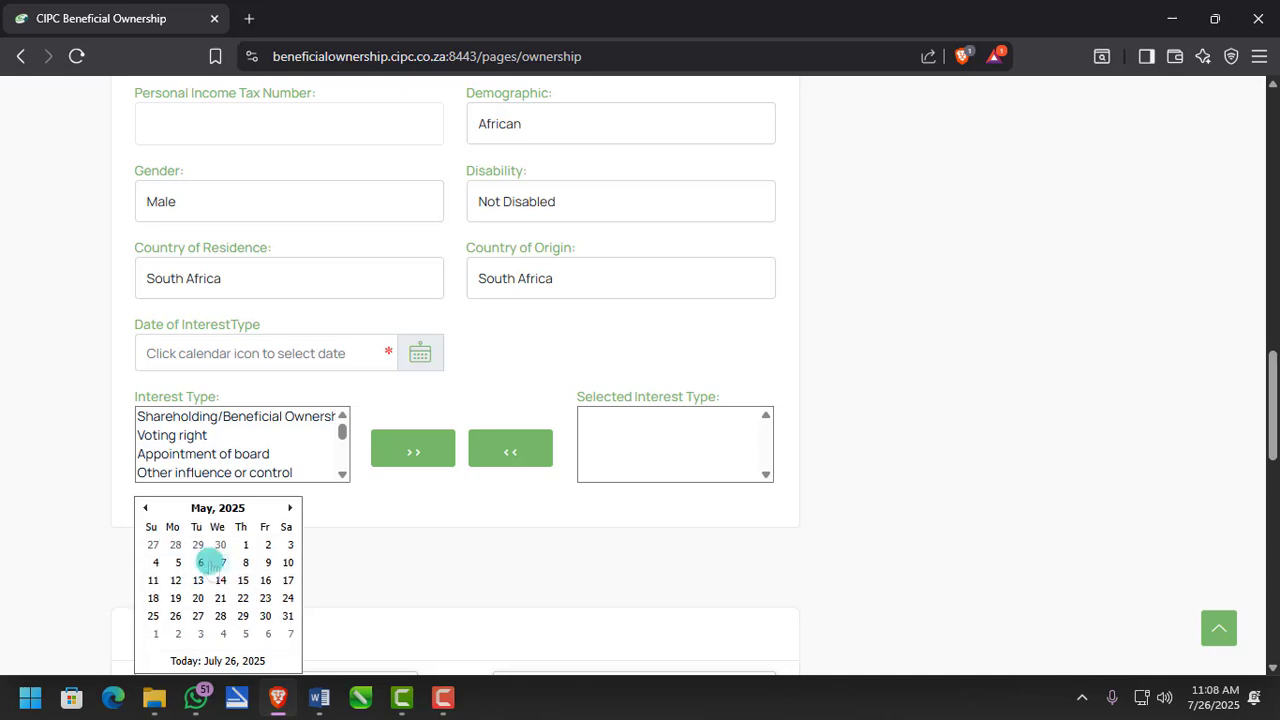
click(172, 563)
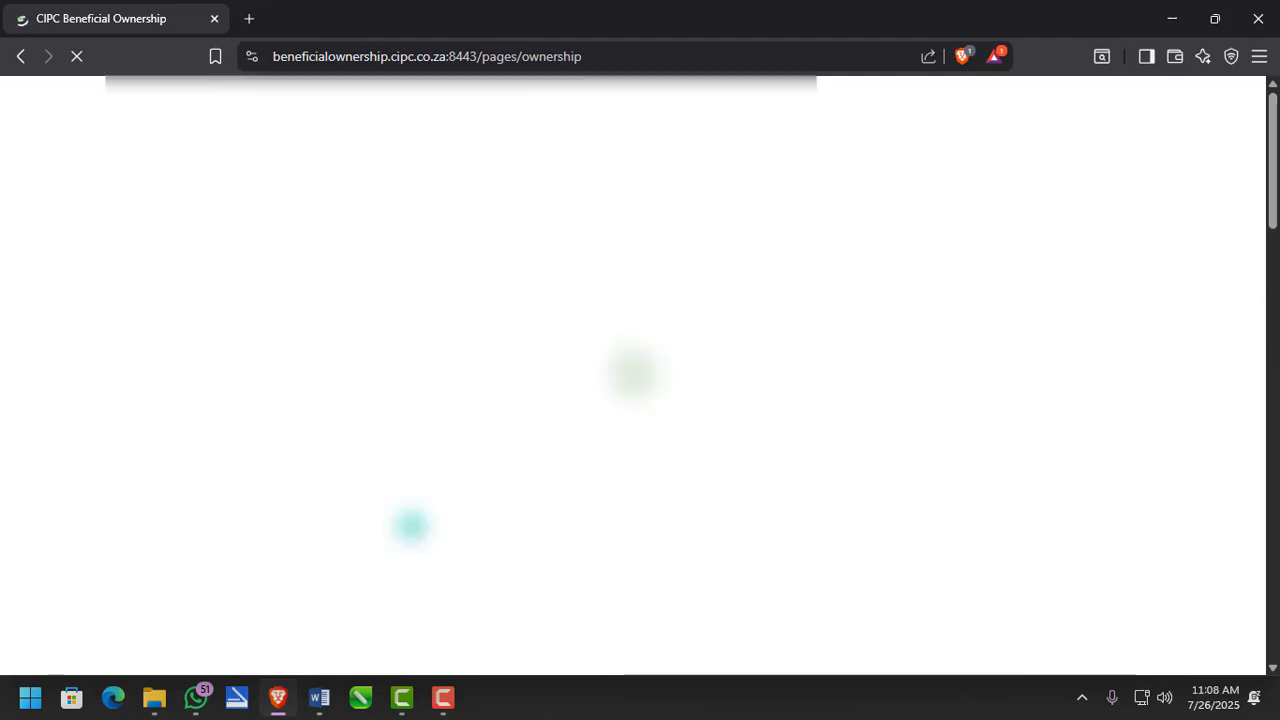
scroll(410, 525, down, 10)
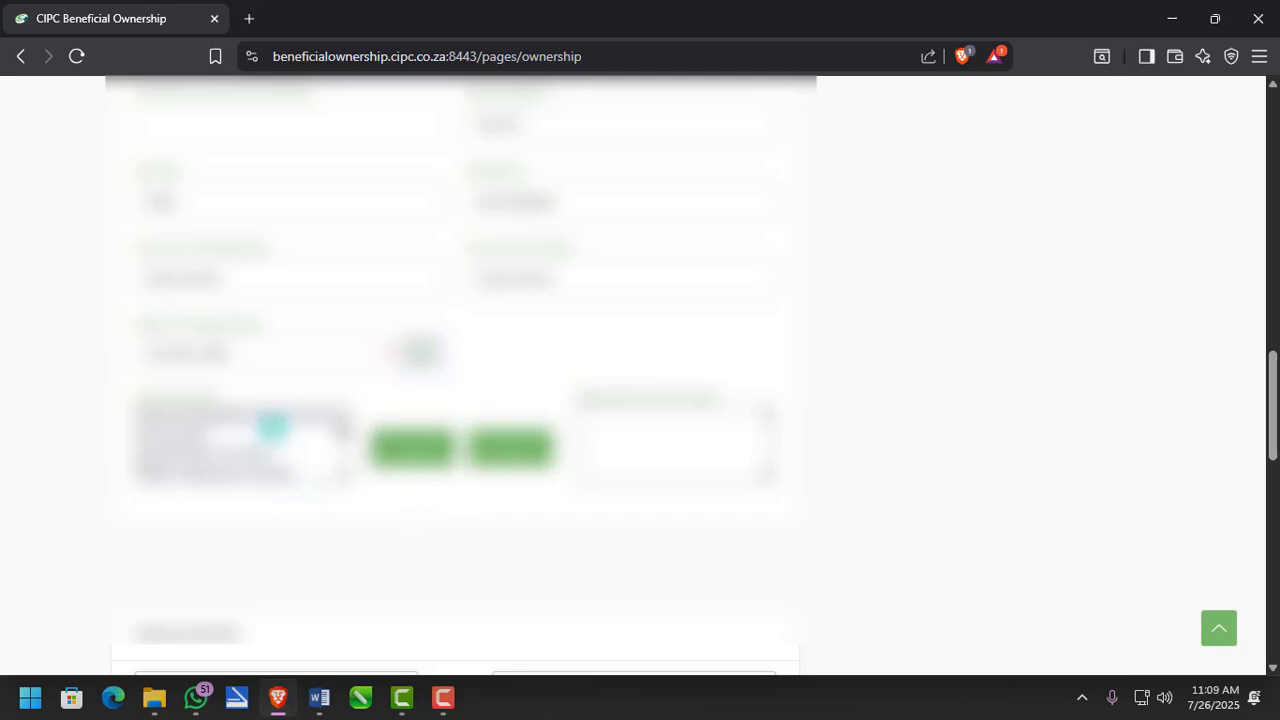
- Add shareholding to the selected interest types
click(275, 415)
click(415, 450)
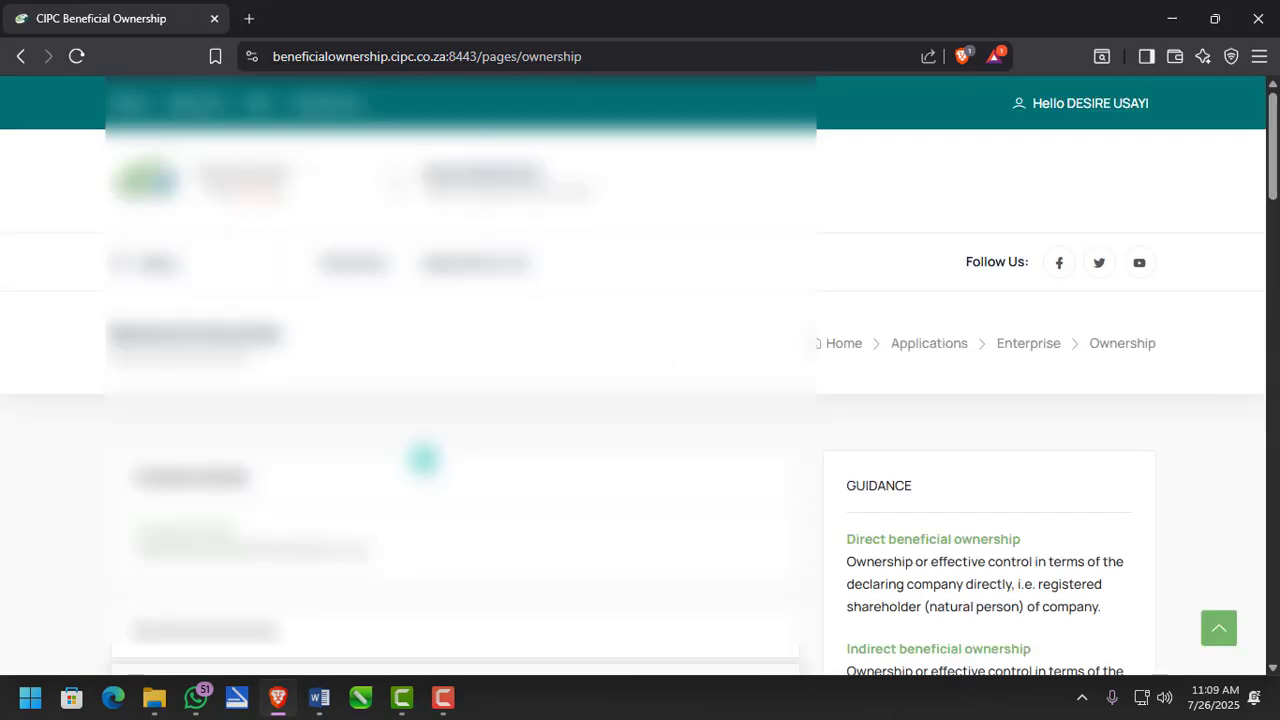
scroll(424, 459, down, 5)
scroll(424, 459, down, 10)
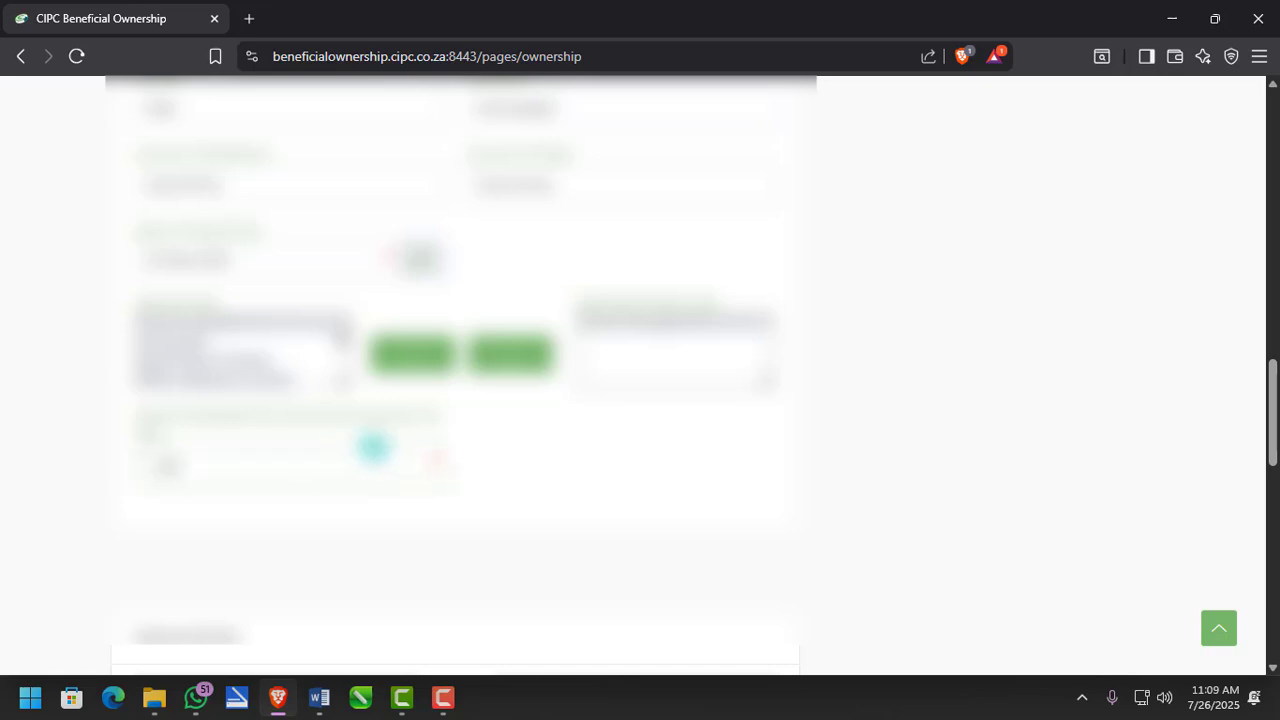
scroll(437, 471, down, 4)
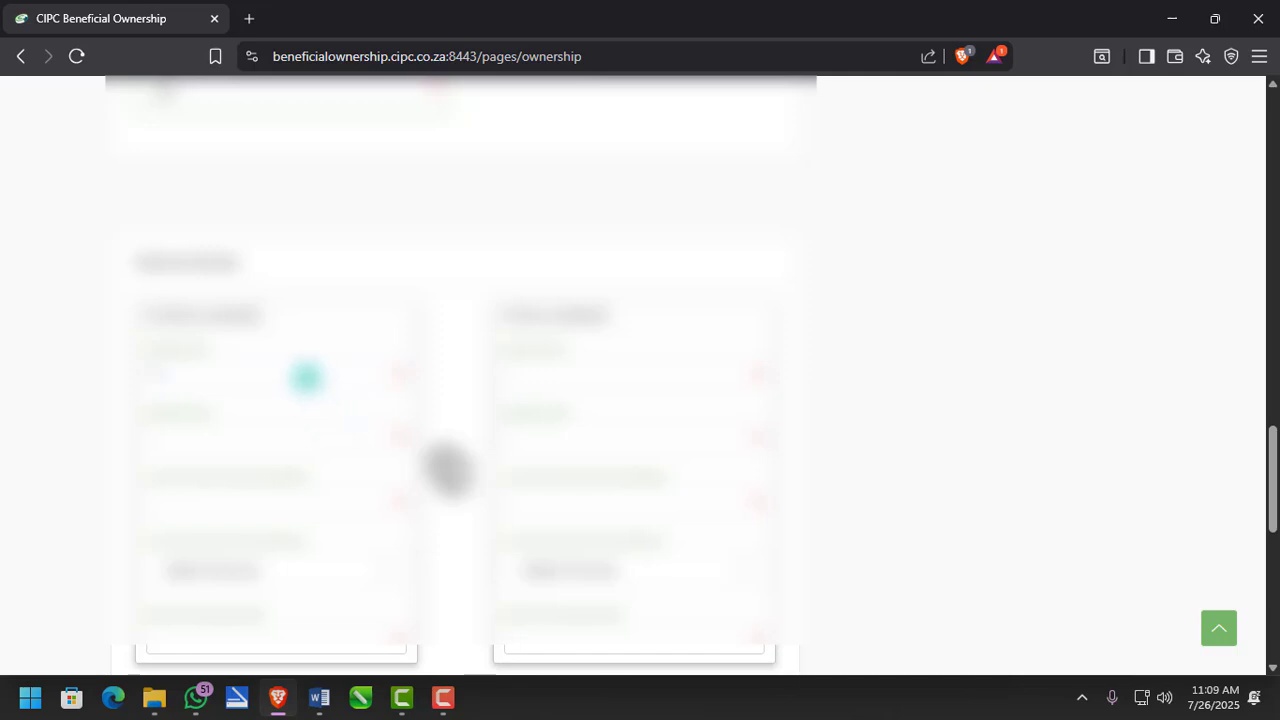
- Reload the ownership page and scroll down to the Address Details section
key(F5)
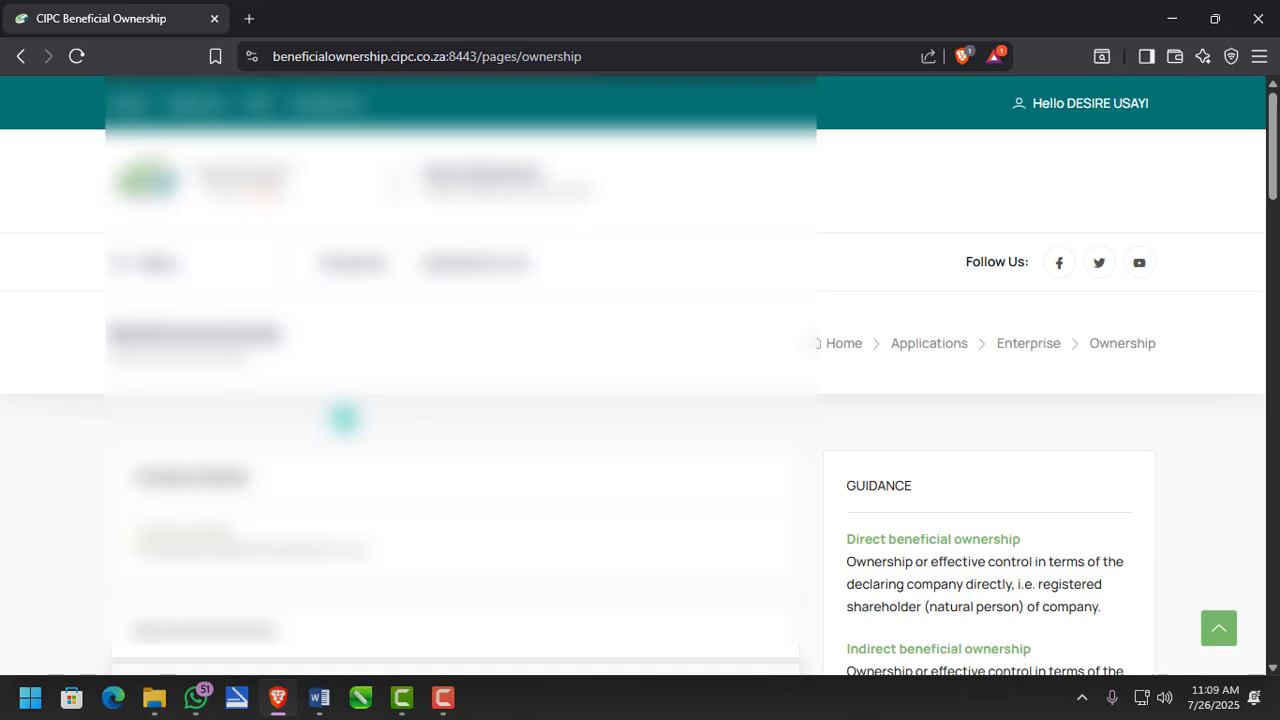
scroll(344, 418, down, 12)
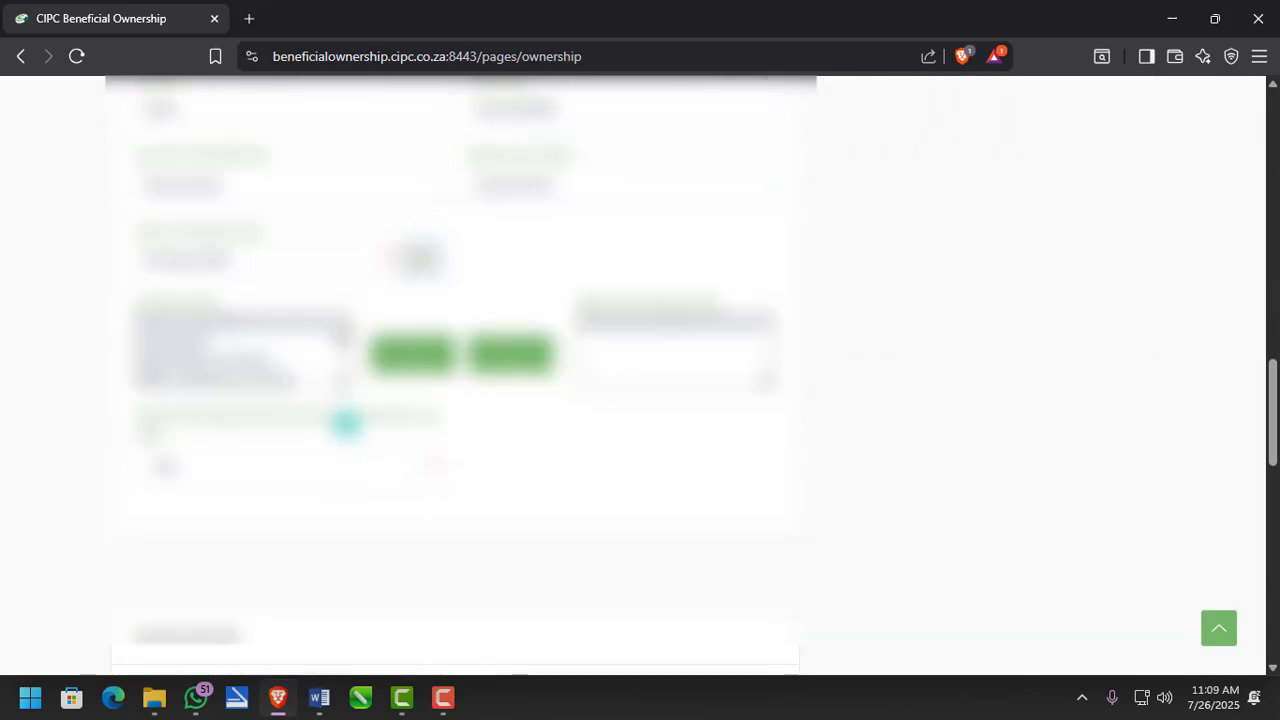
scroll(346, 421, down, 4)
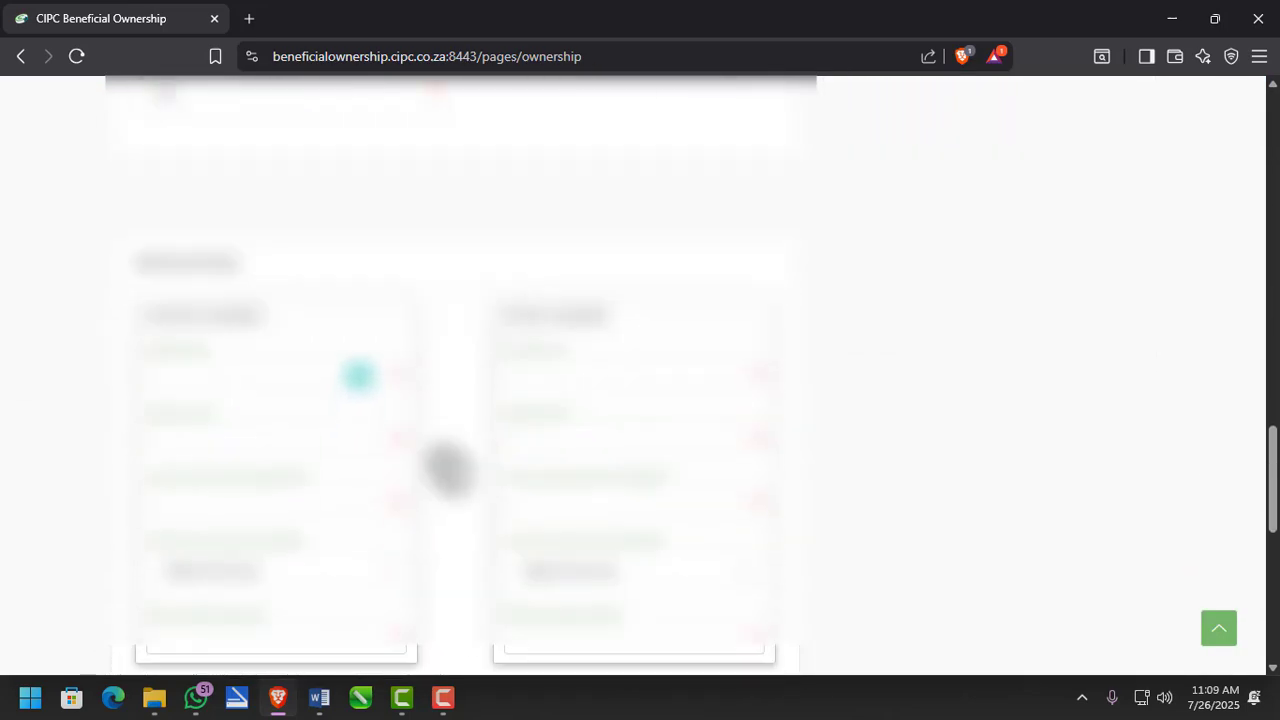
- Fill in the owner's address lines and town, choose Gauteng as province, and copy it to postal
click(362, 377)
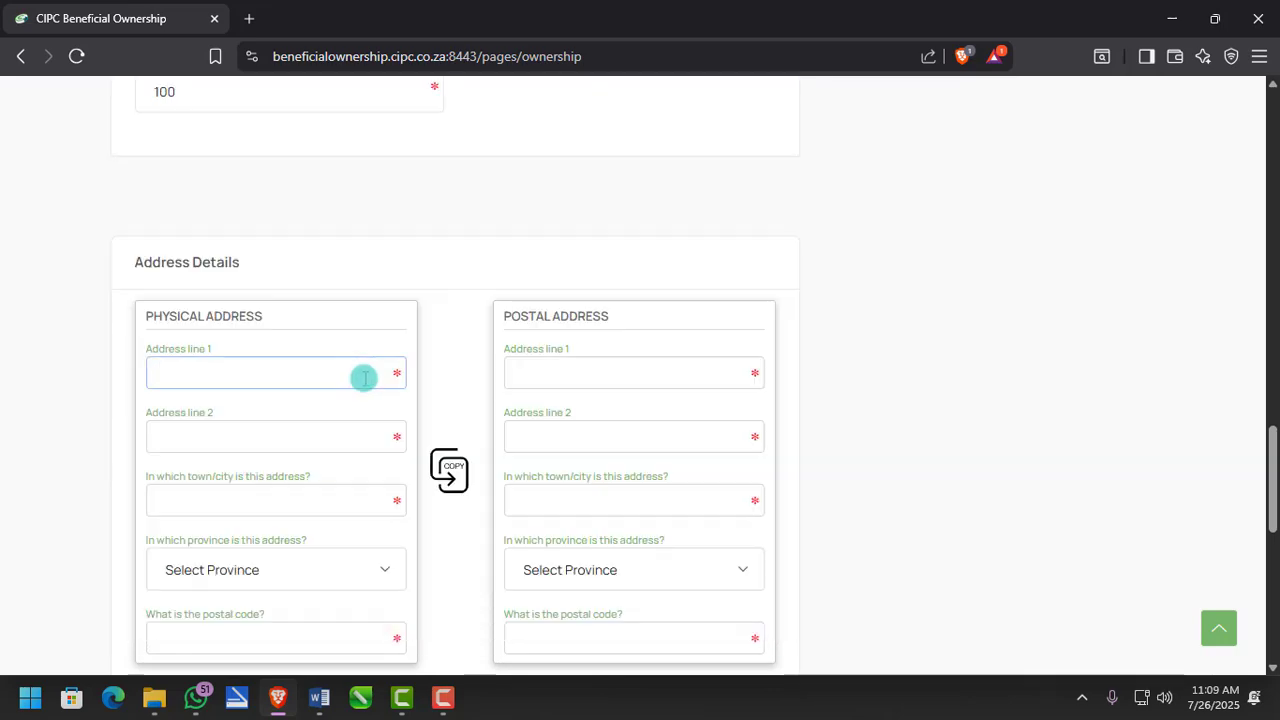
text(lower)
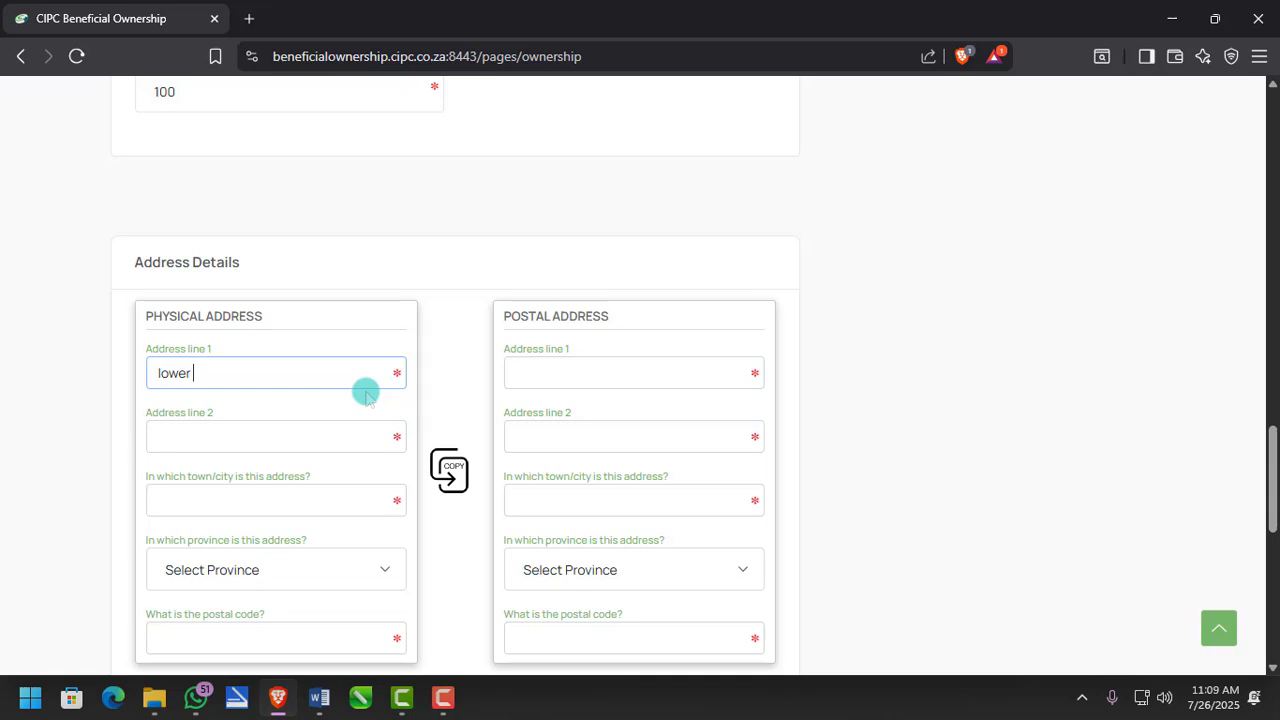
text( boksburg road)
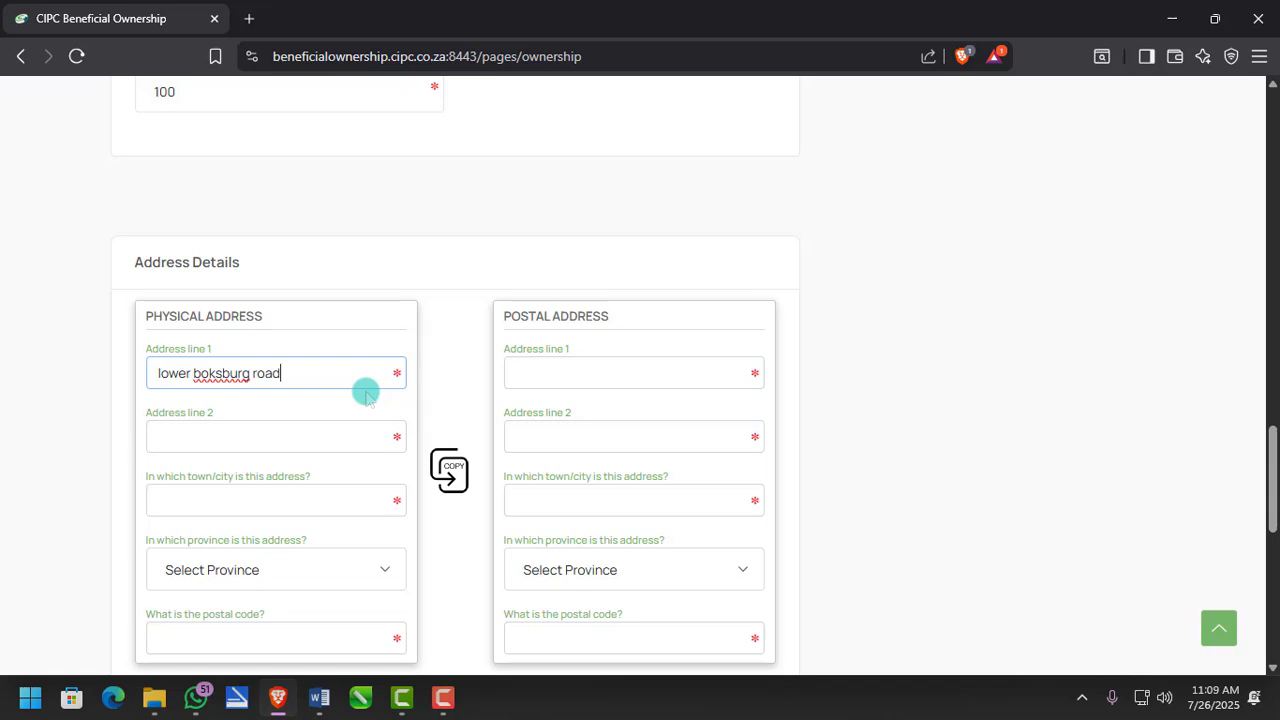
click(340, 451)
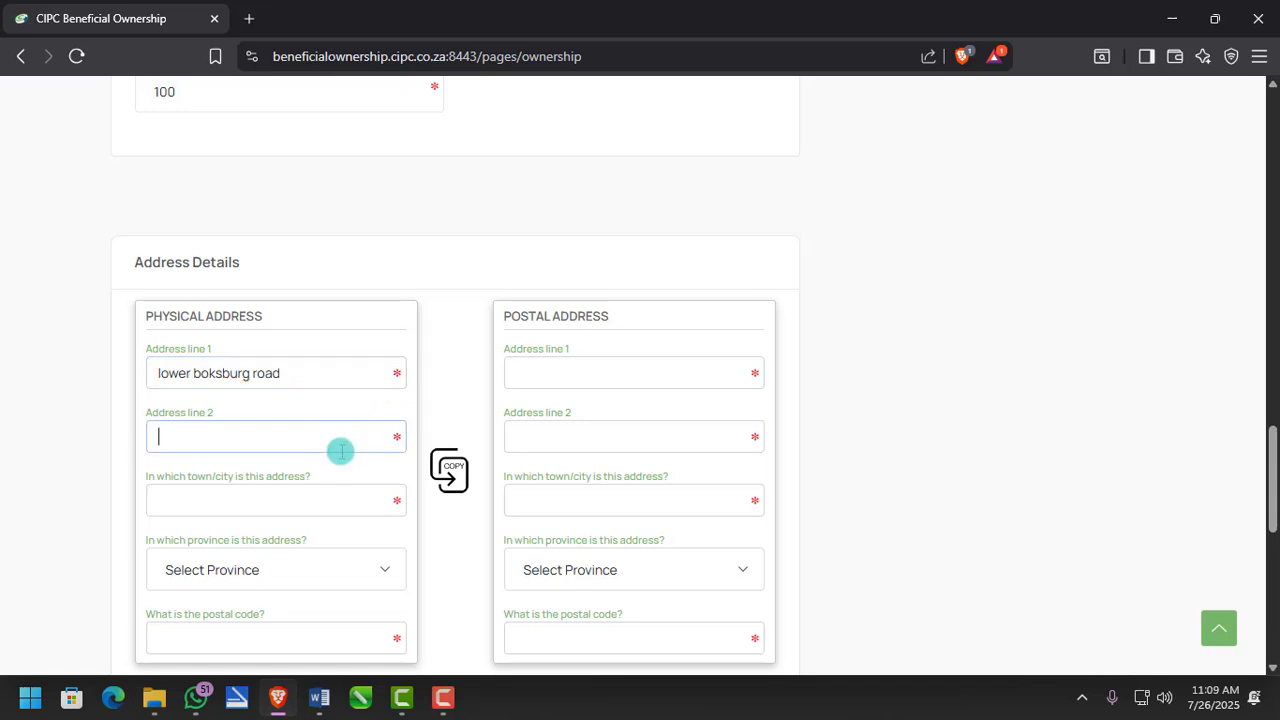
text(germiston)
click(318, 500)
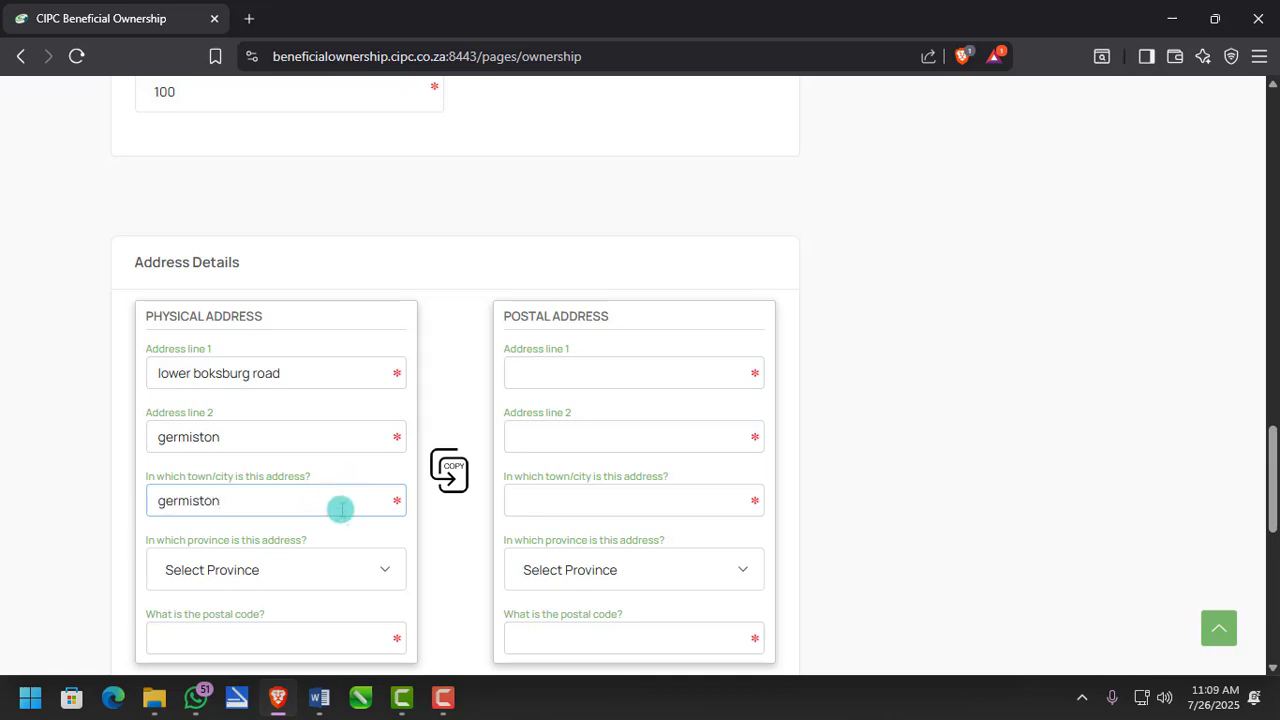
click(314, 569)
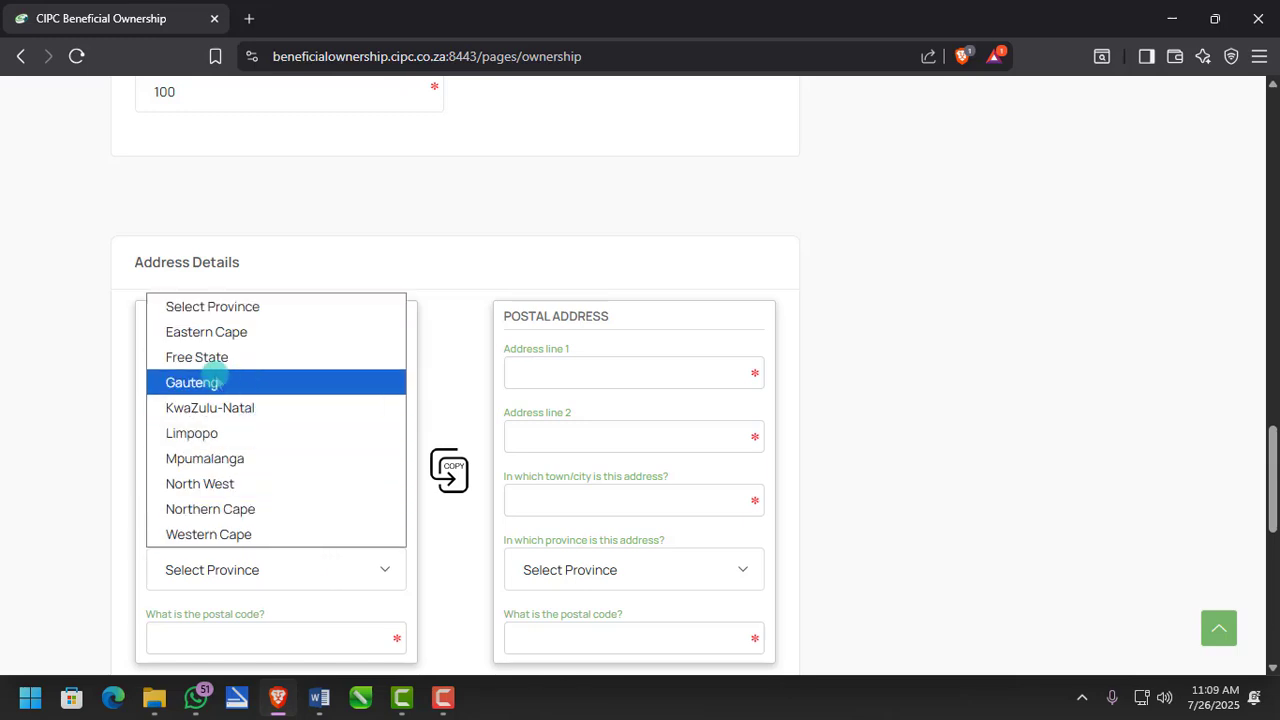
click(214, 380)
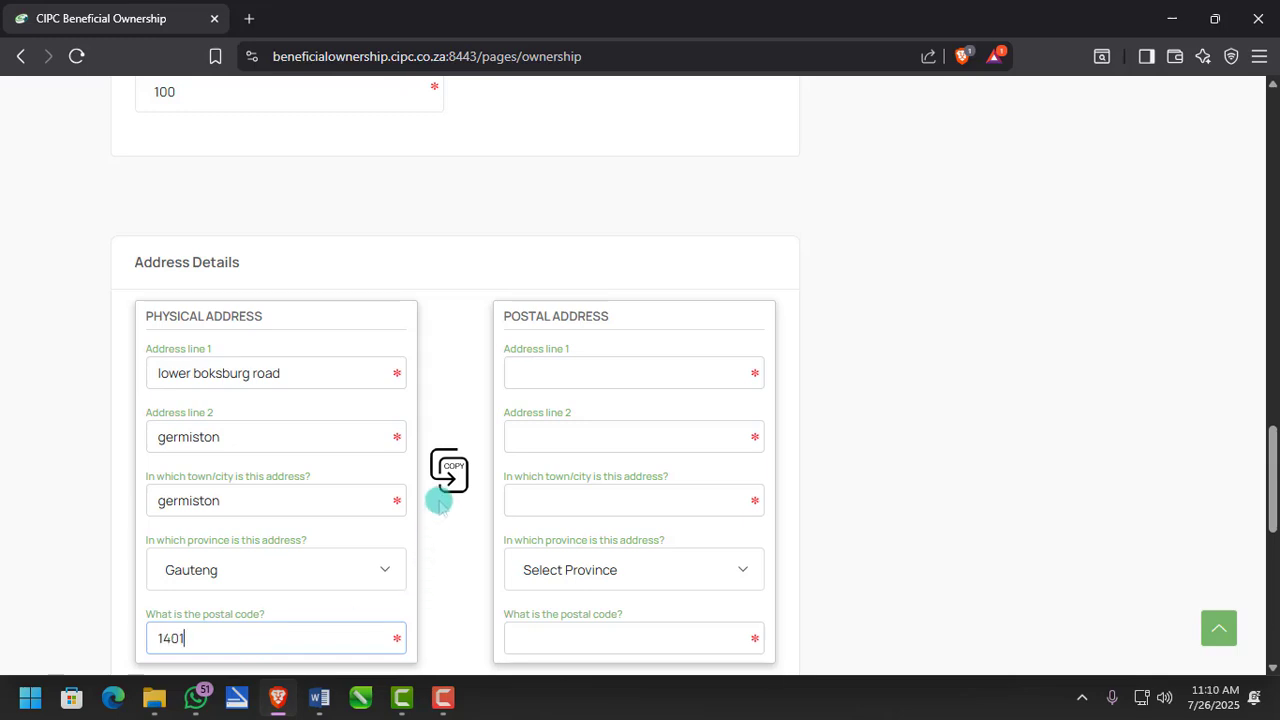
click(454, 473)
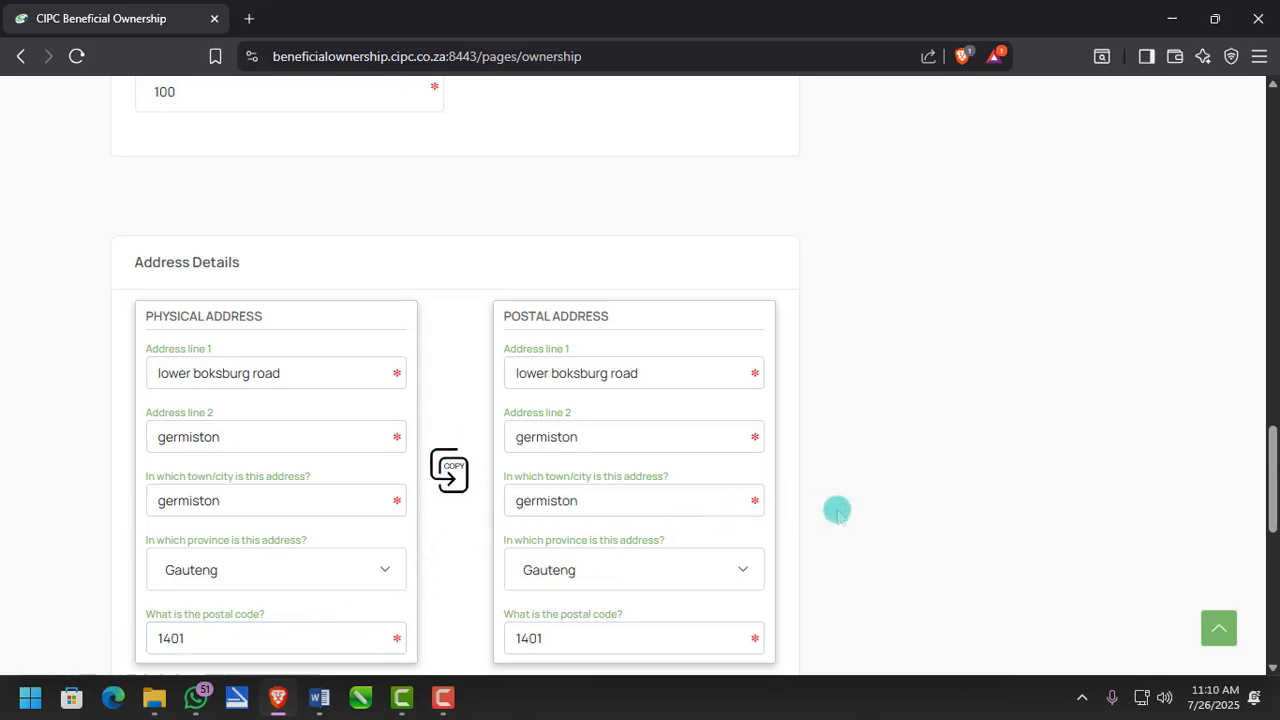
scroll(835, 510, down, 4)
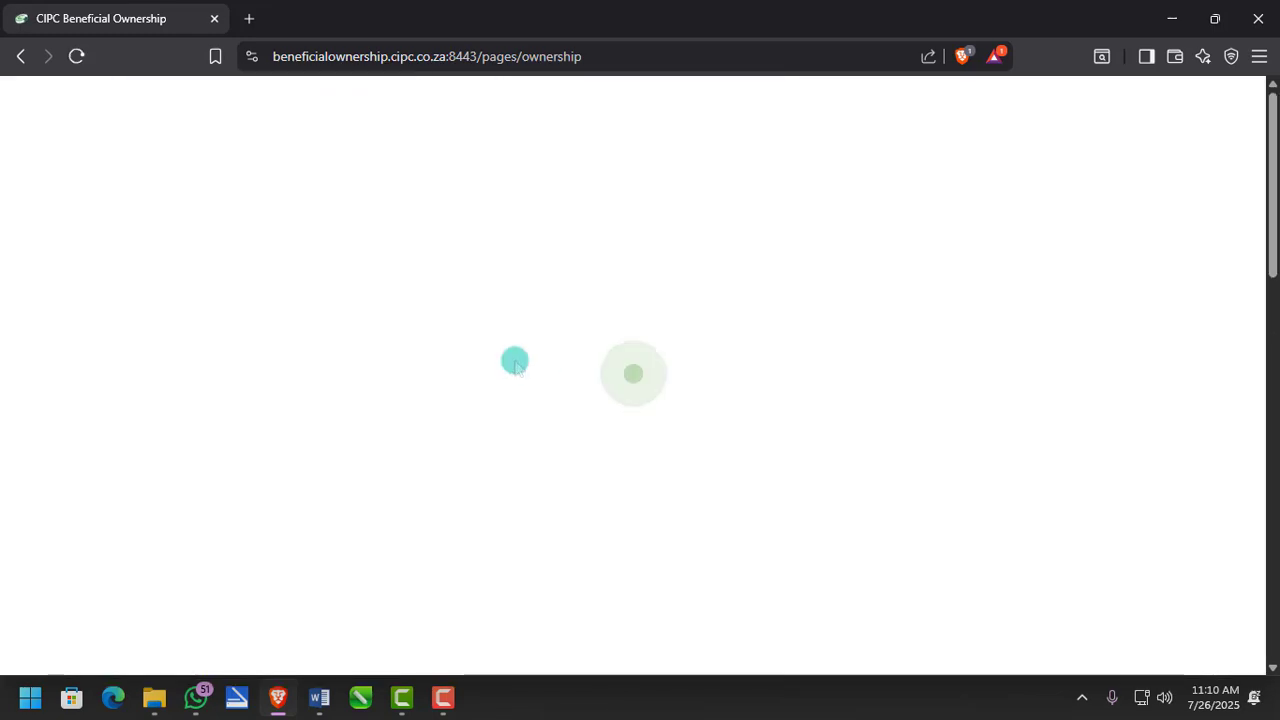
- Scroll down to the empty Supporting Documentation Information table
scroll(556, 545, down, 4)
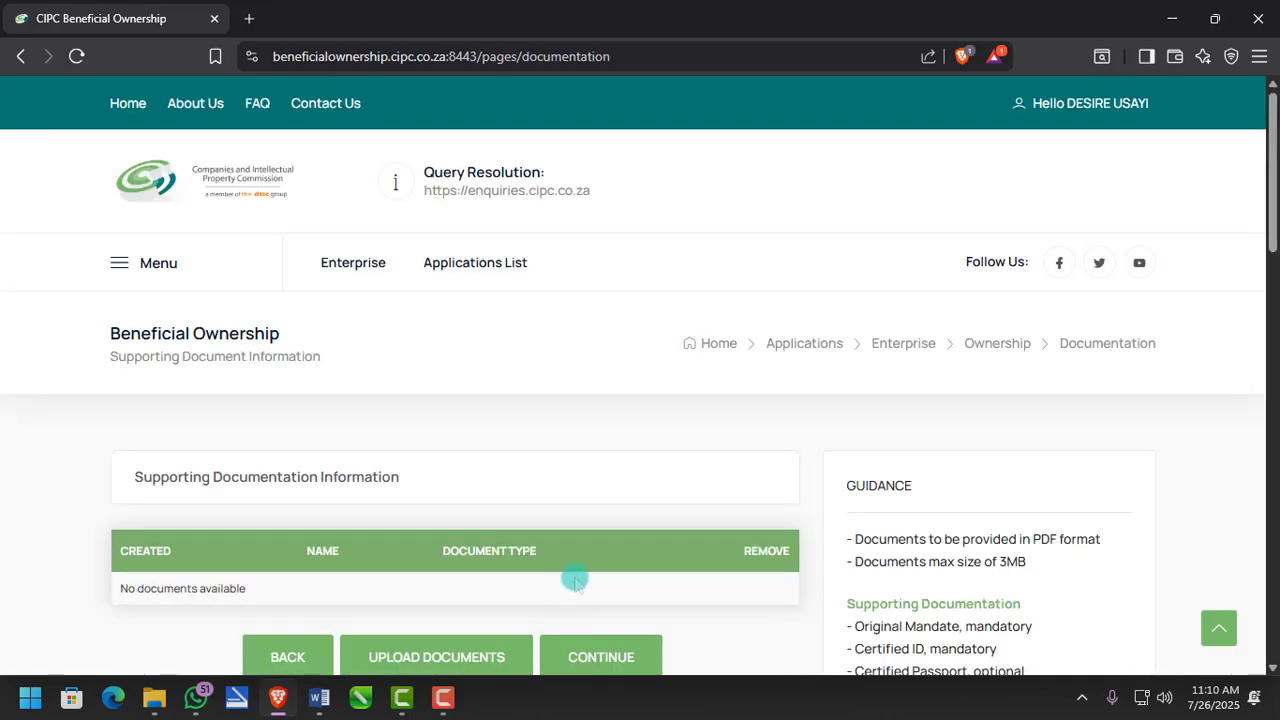
scroll(575, 580, down, 2)
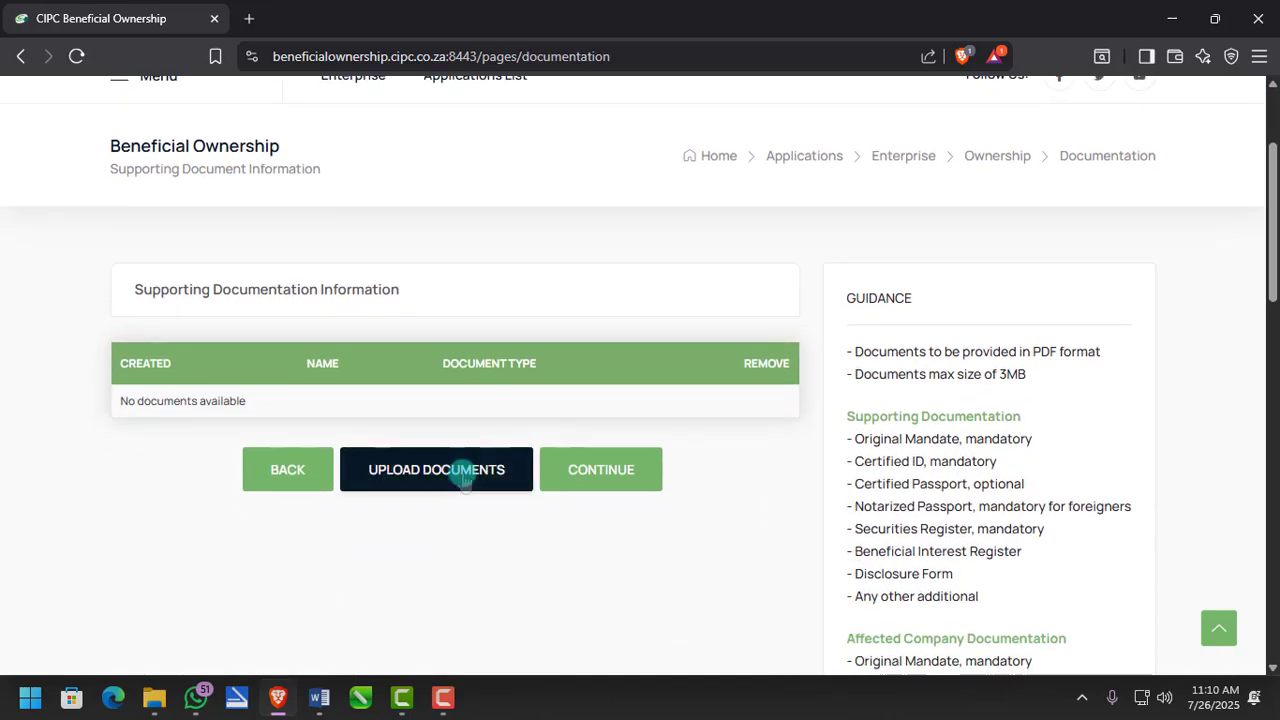
- Upload BENEFICIAL INTEREST REGISTER.pdf as a Beneficial Interest Register document
click(465, 478)
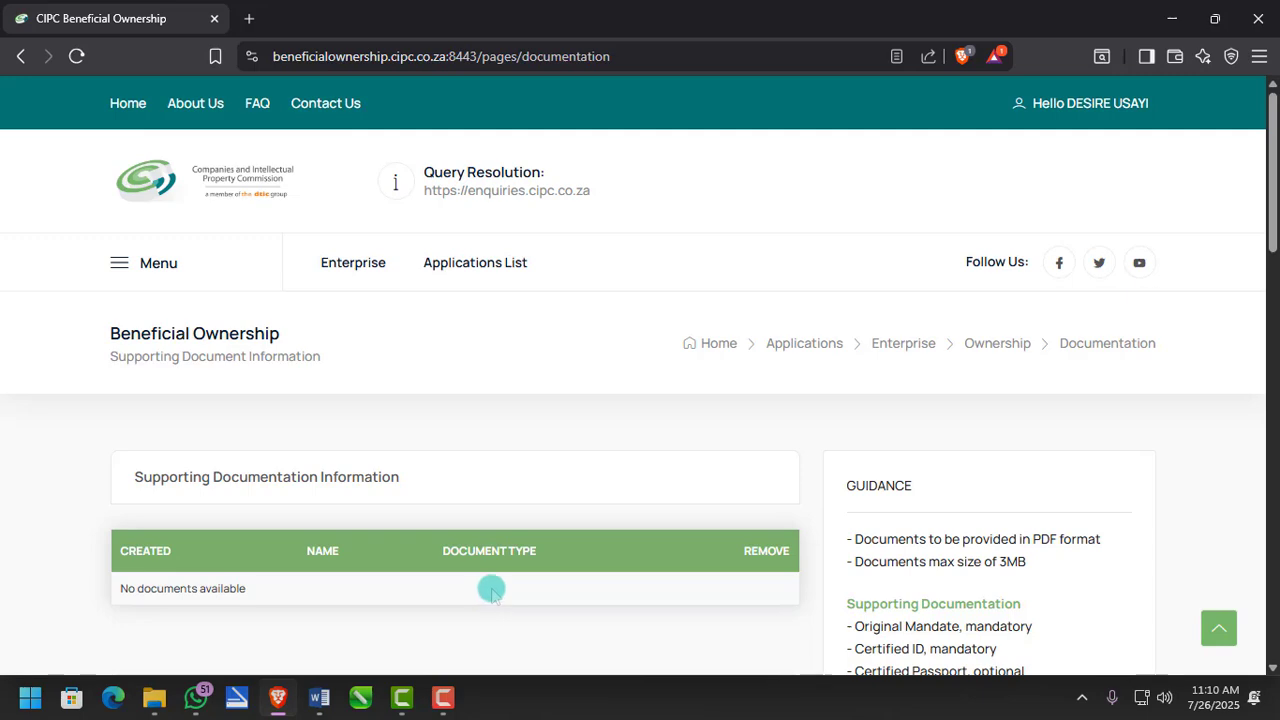
scroll(488, 585, down, 3)
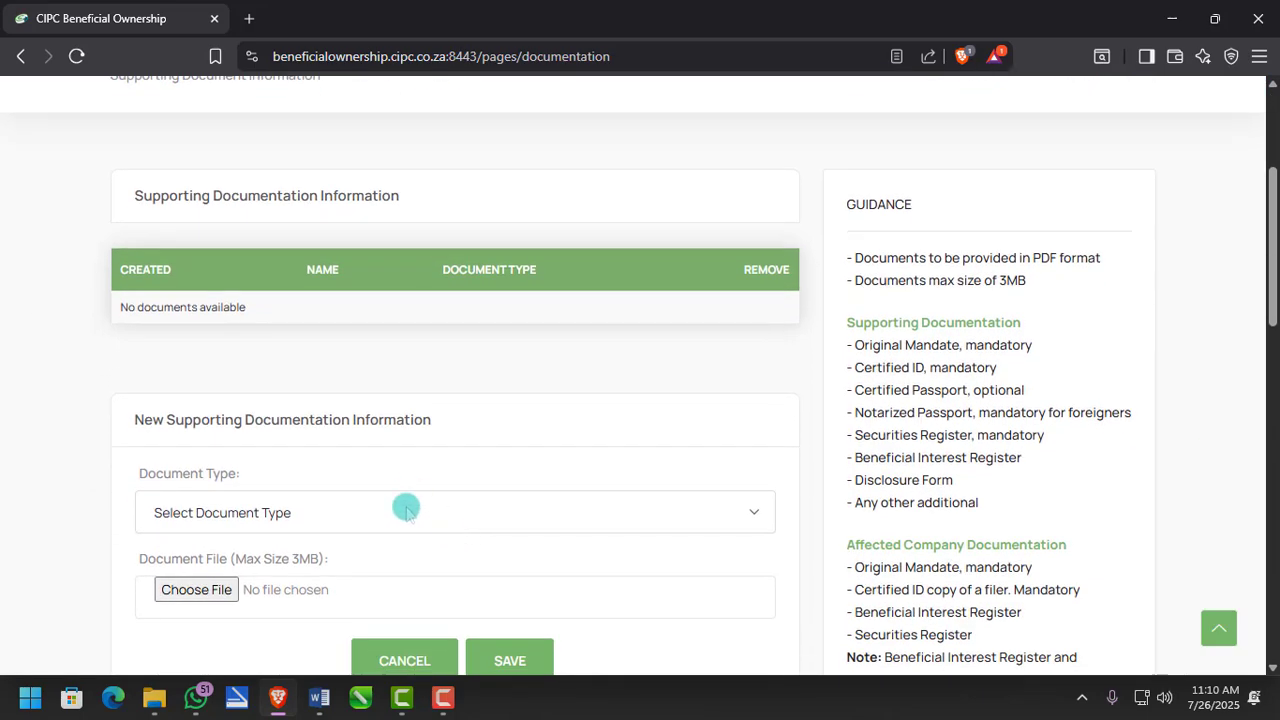
scroll(408, 480, down, 1)
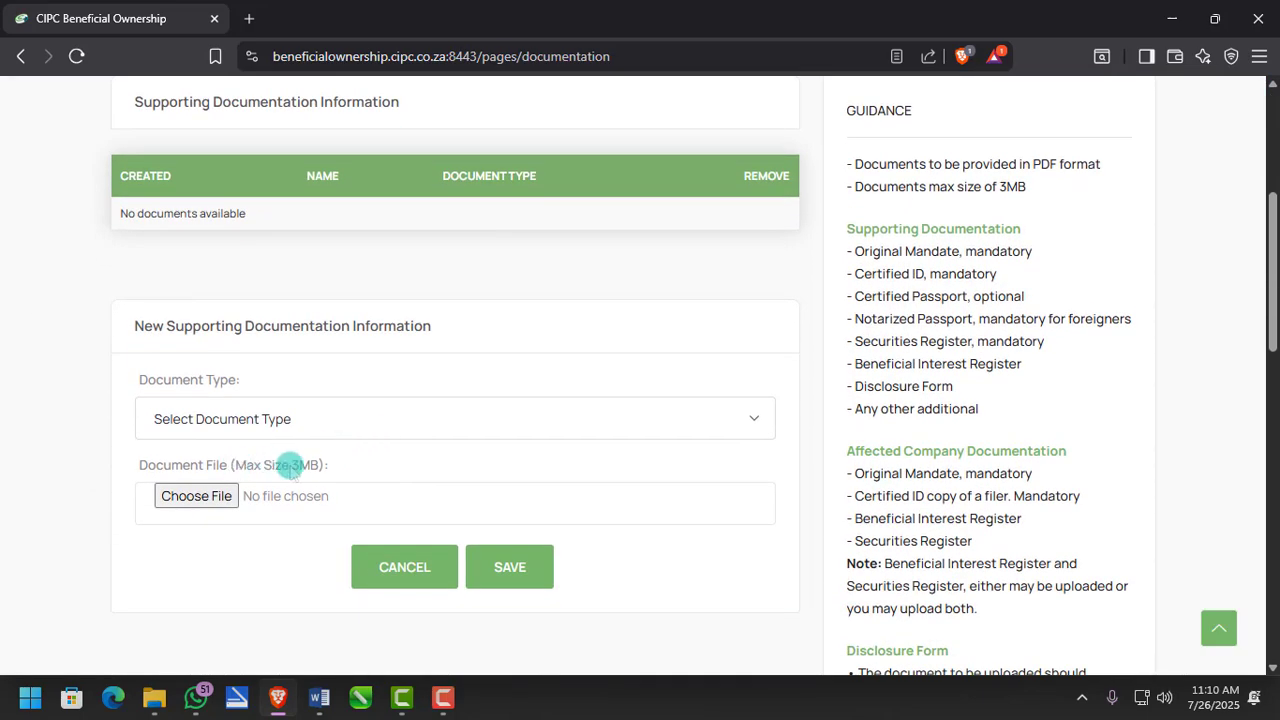
click(409, 423)
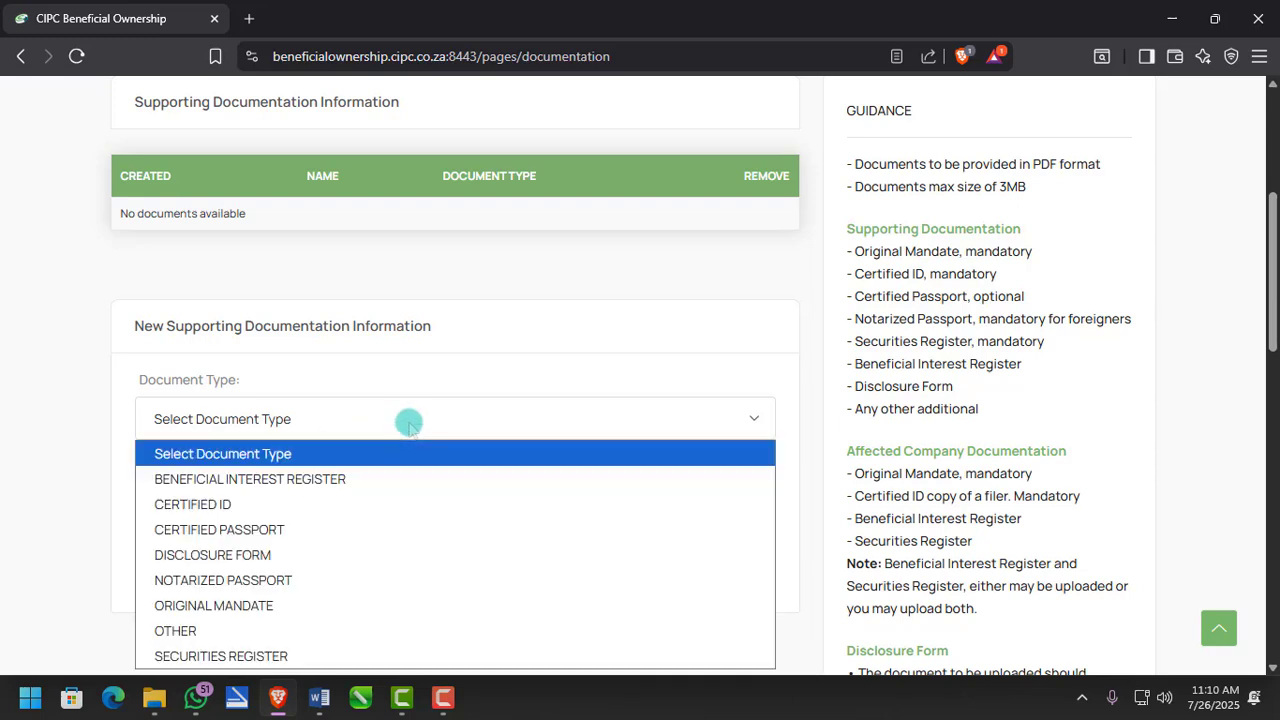
click(300, 483)
click(195, 492)
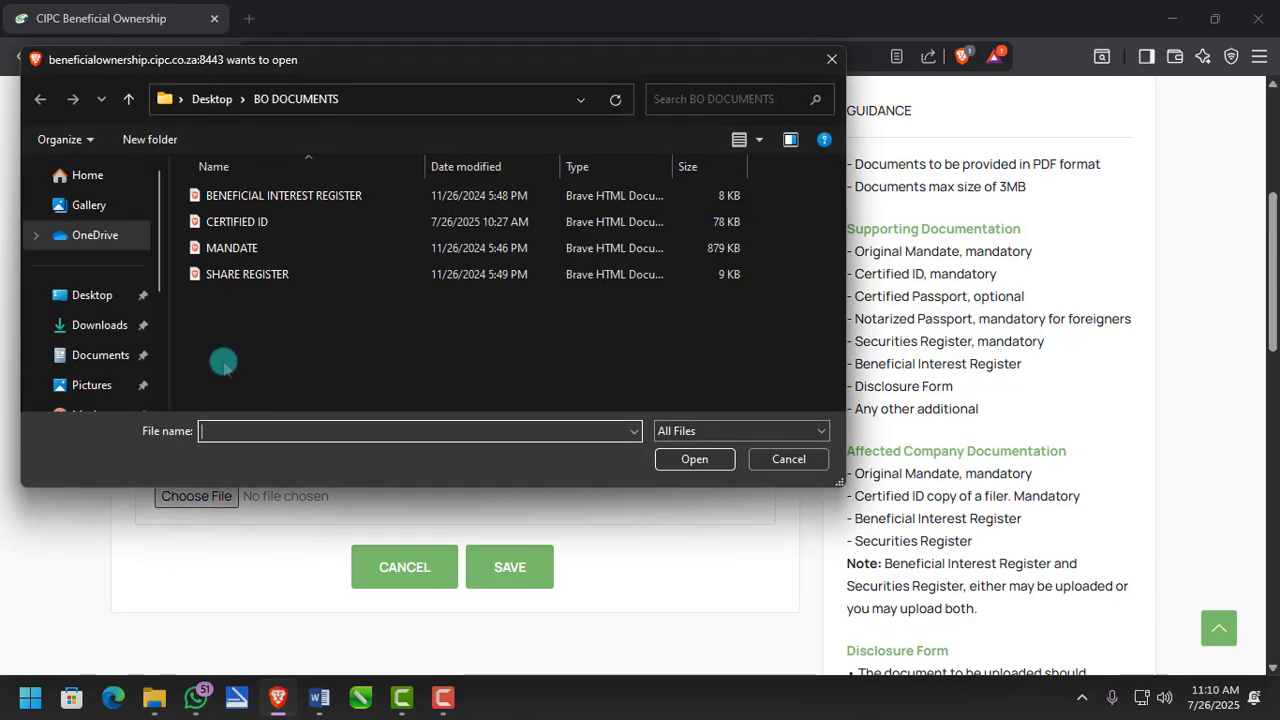
double_click(277, 198)
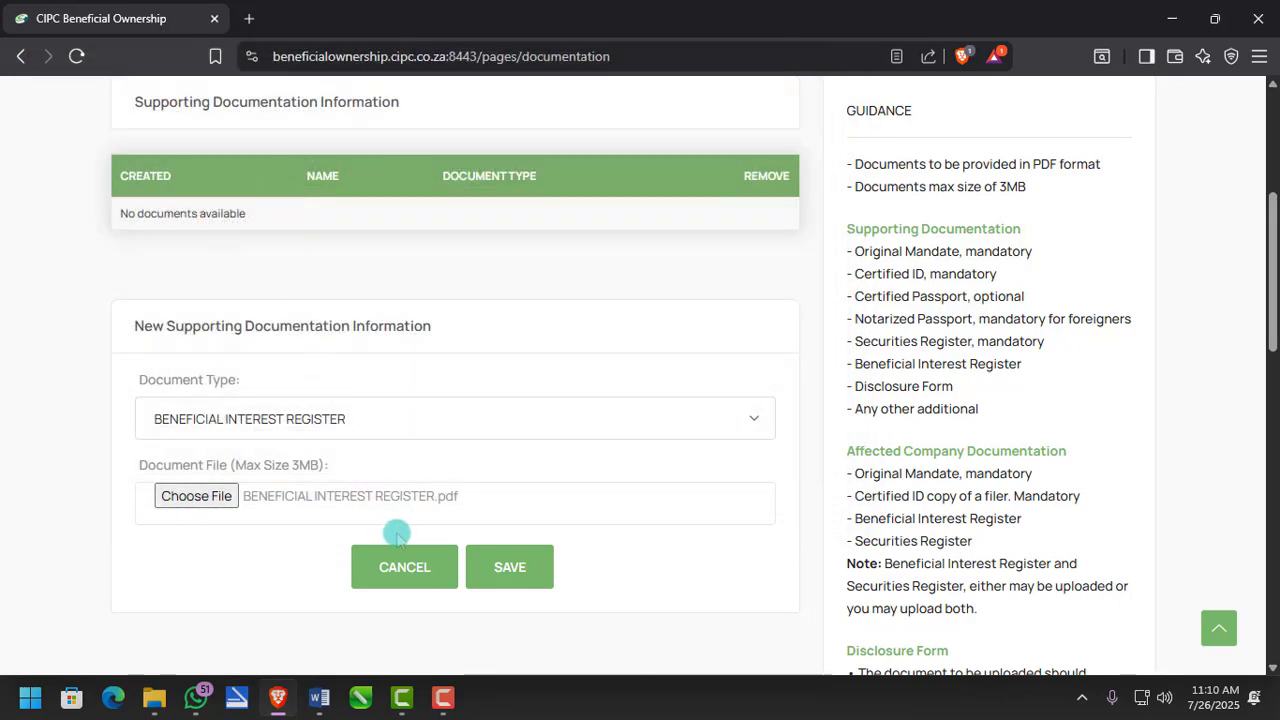
click(492, 570)
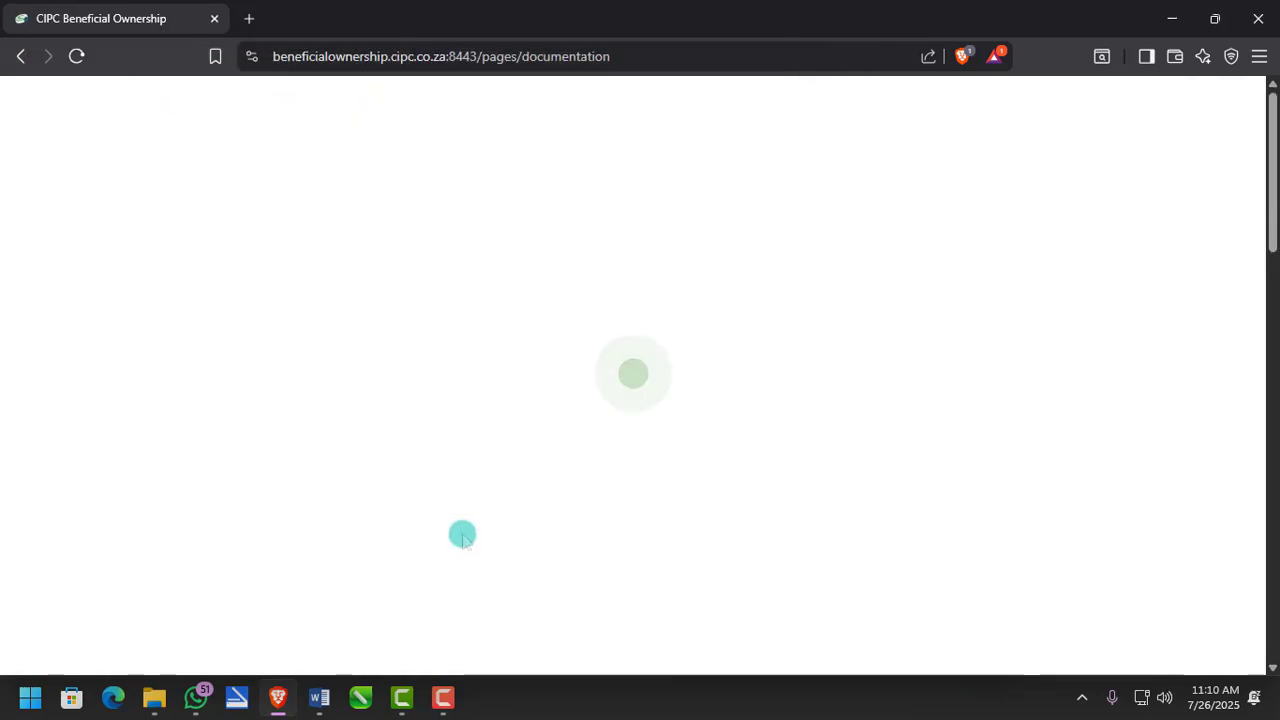
scroll(466, 510, down, 2)
- Upload CERTIFIED ID.pdf as a Certified ID document
click(465, 494)
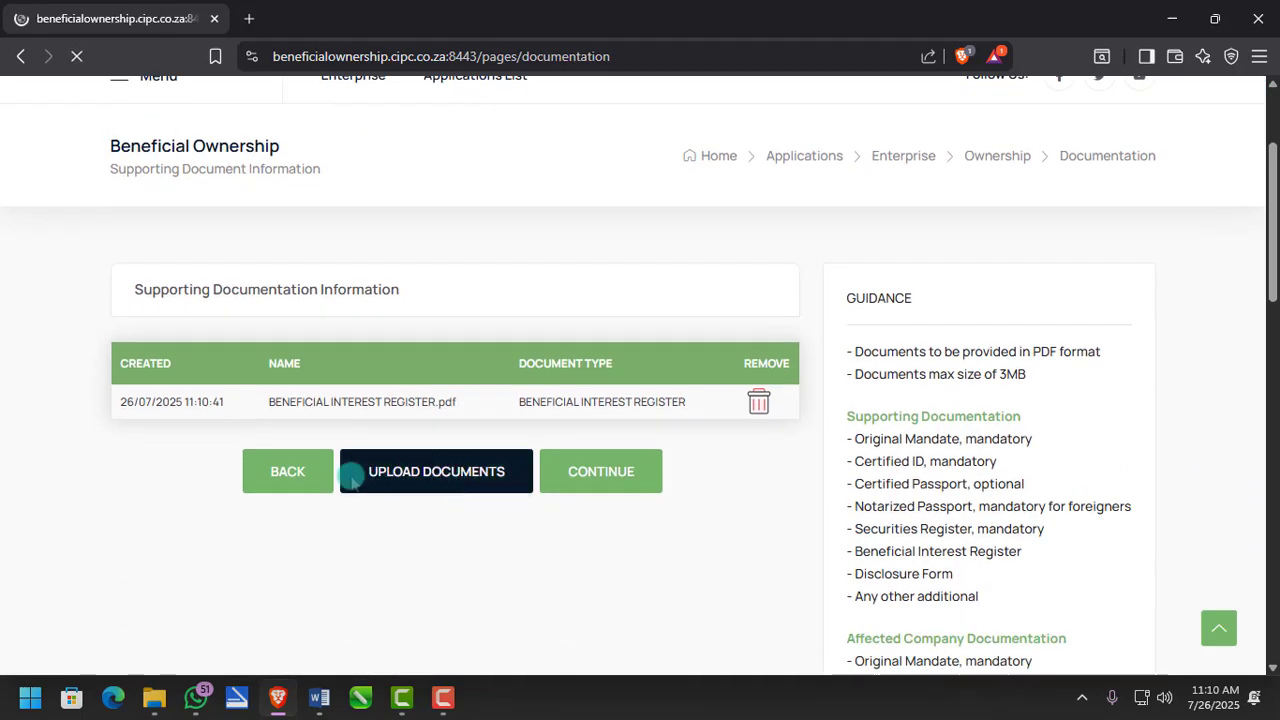
scroll(270, 462, down, 4)
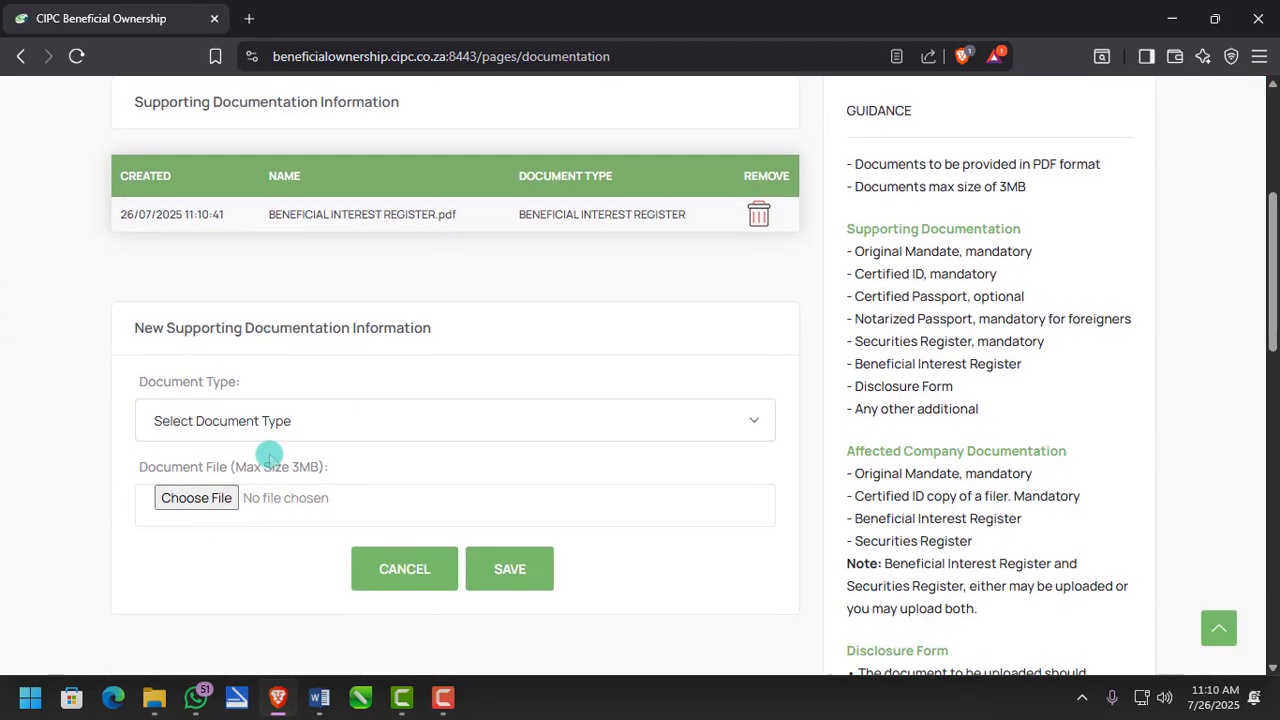
click(268, 425)
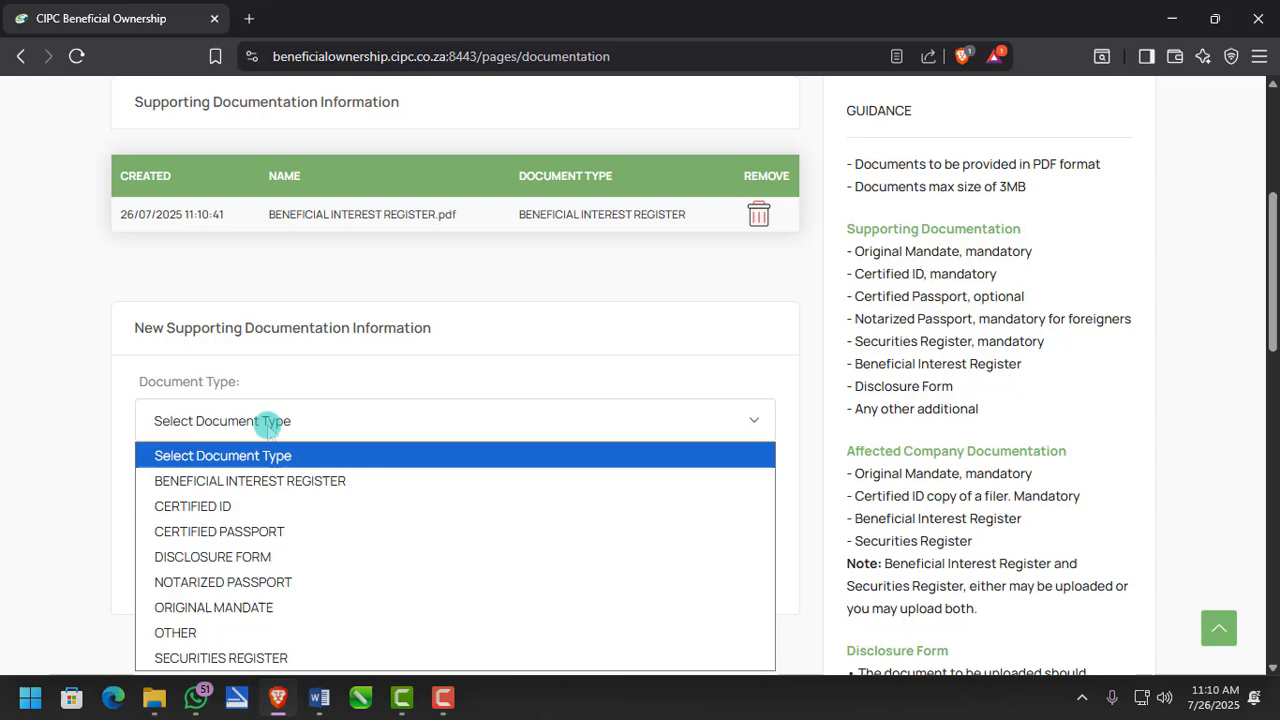
click(232, 506)
click(194, 496)
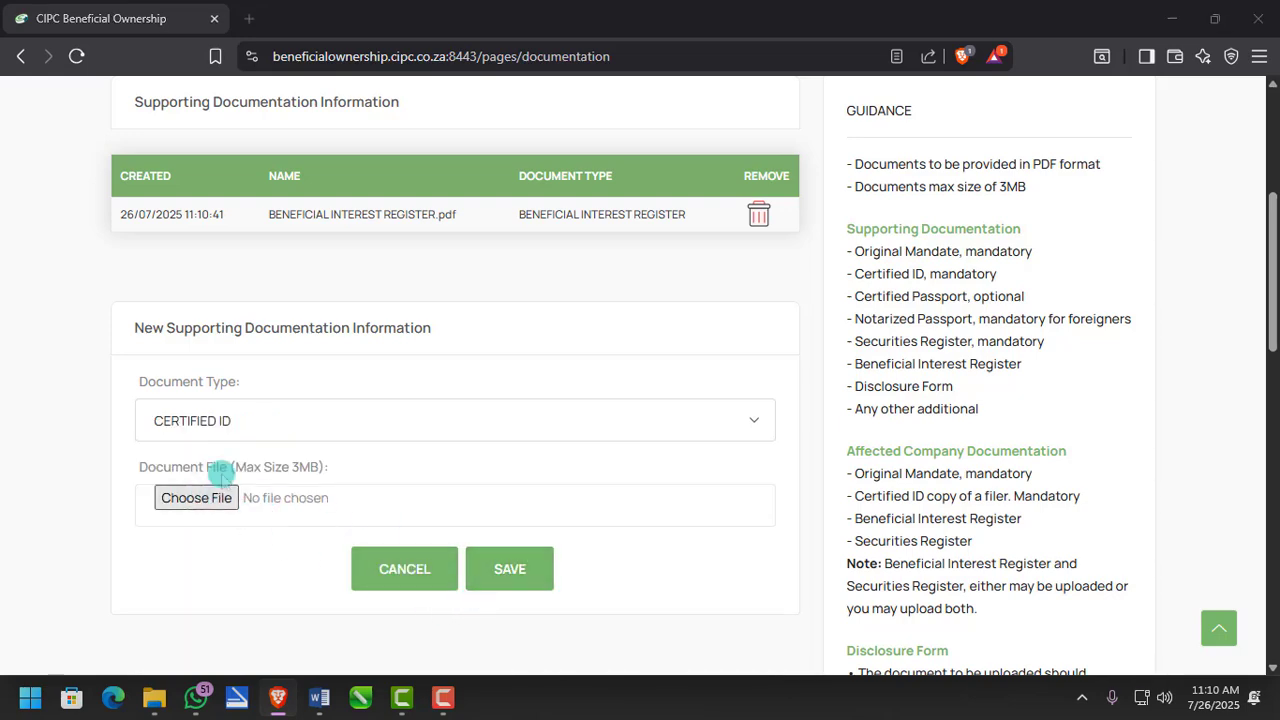
double_click(263, 220)
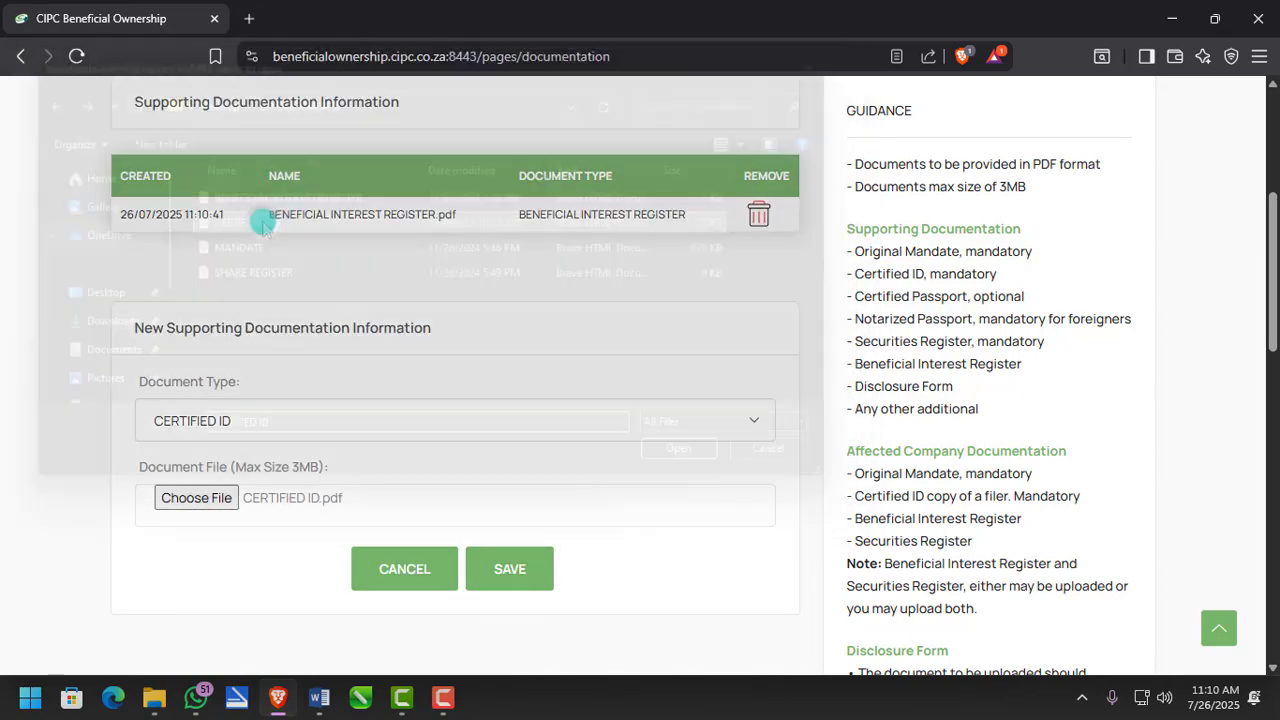
click(507, 569)
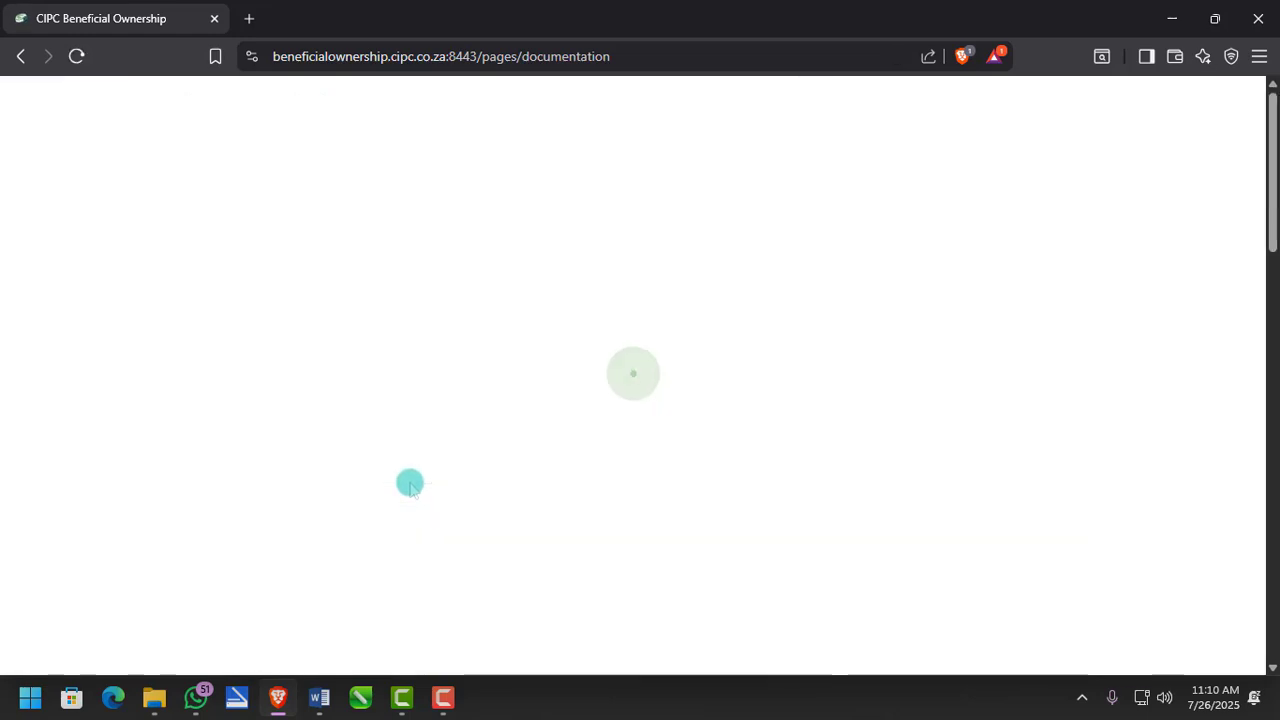
scroll(410, 484, down, 3)
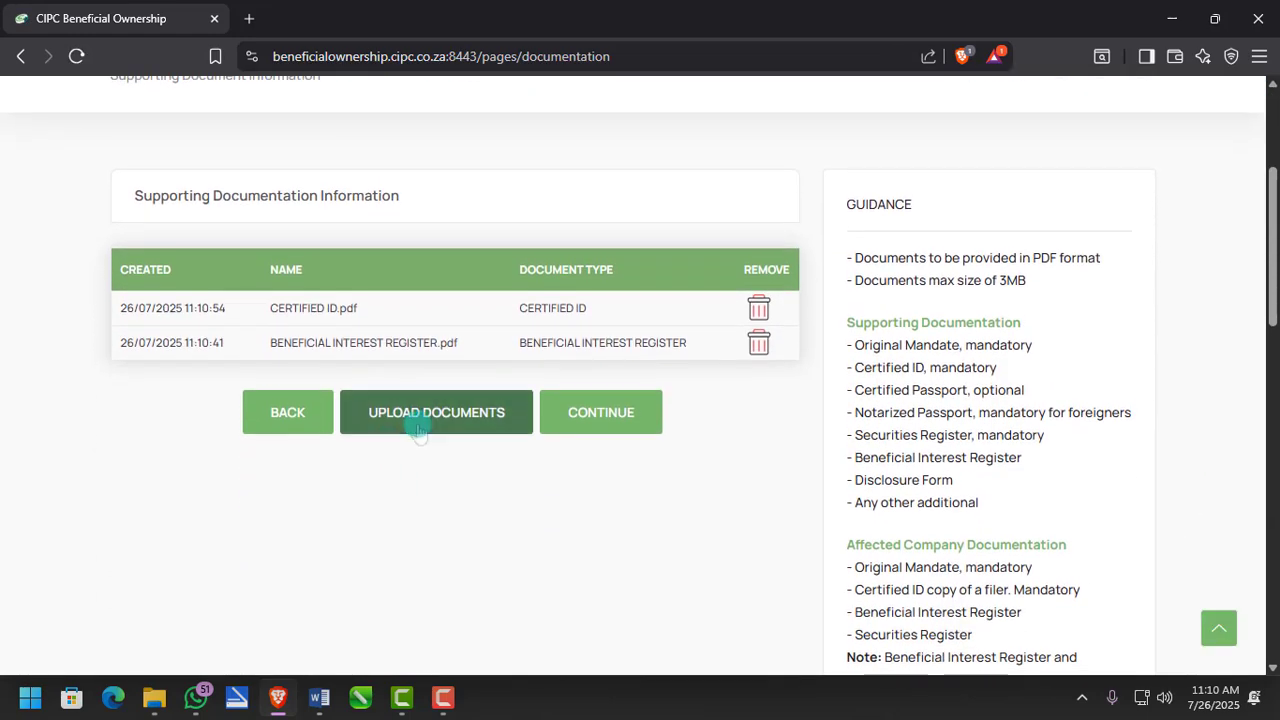
- Upload MANDATE.pdf as an Original Mandate document
click(417, 417)
scroll(243, 480, down, 4)
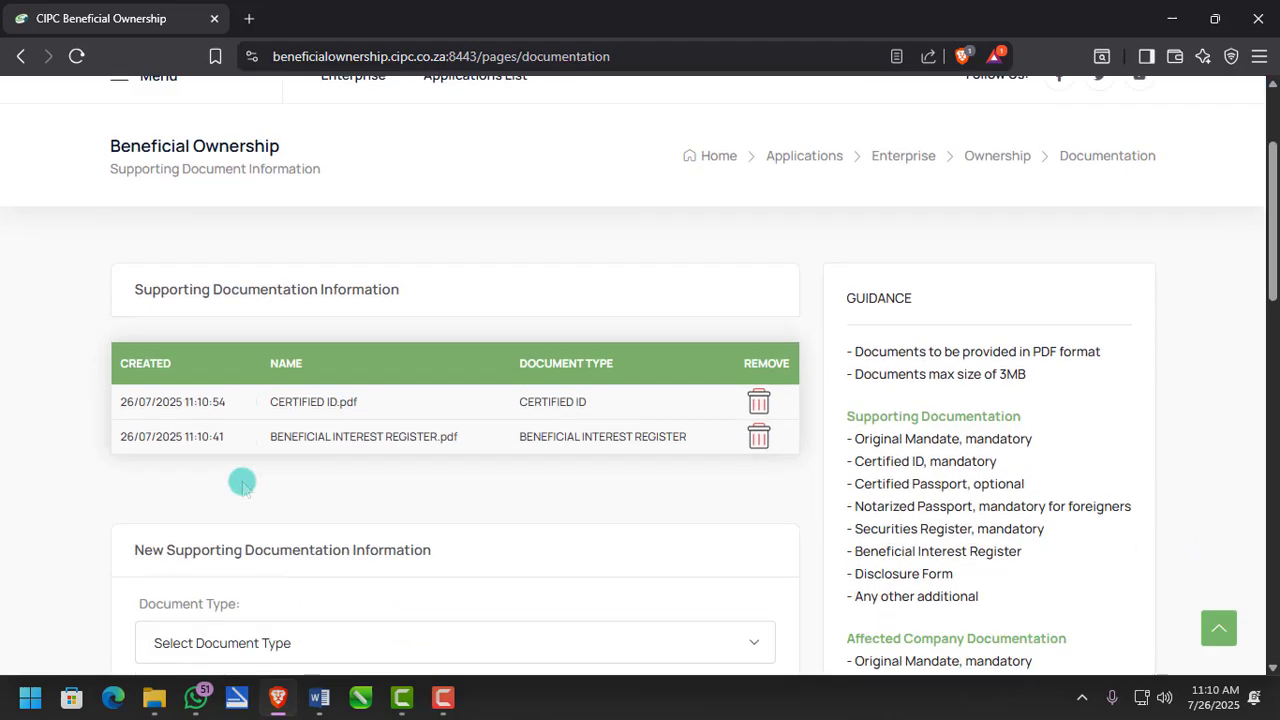
click(263, 458)
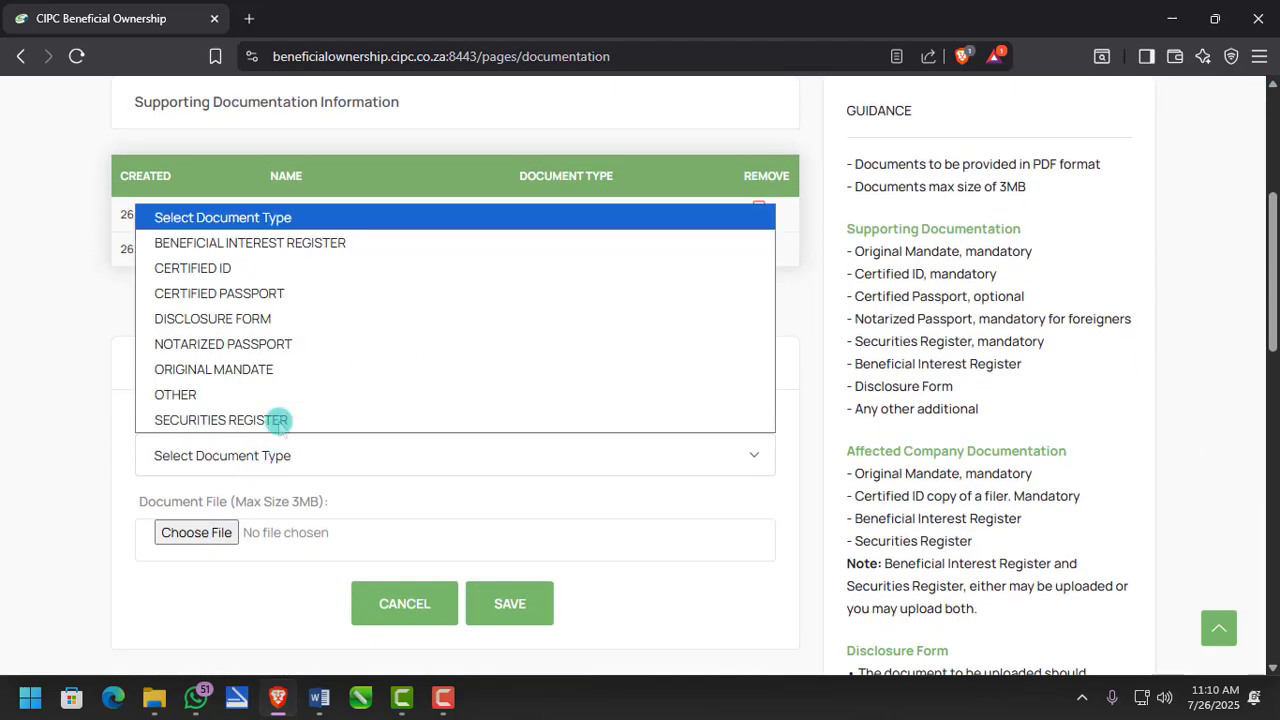
click(230, 372)
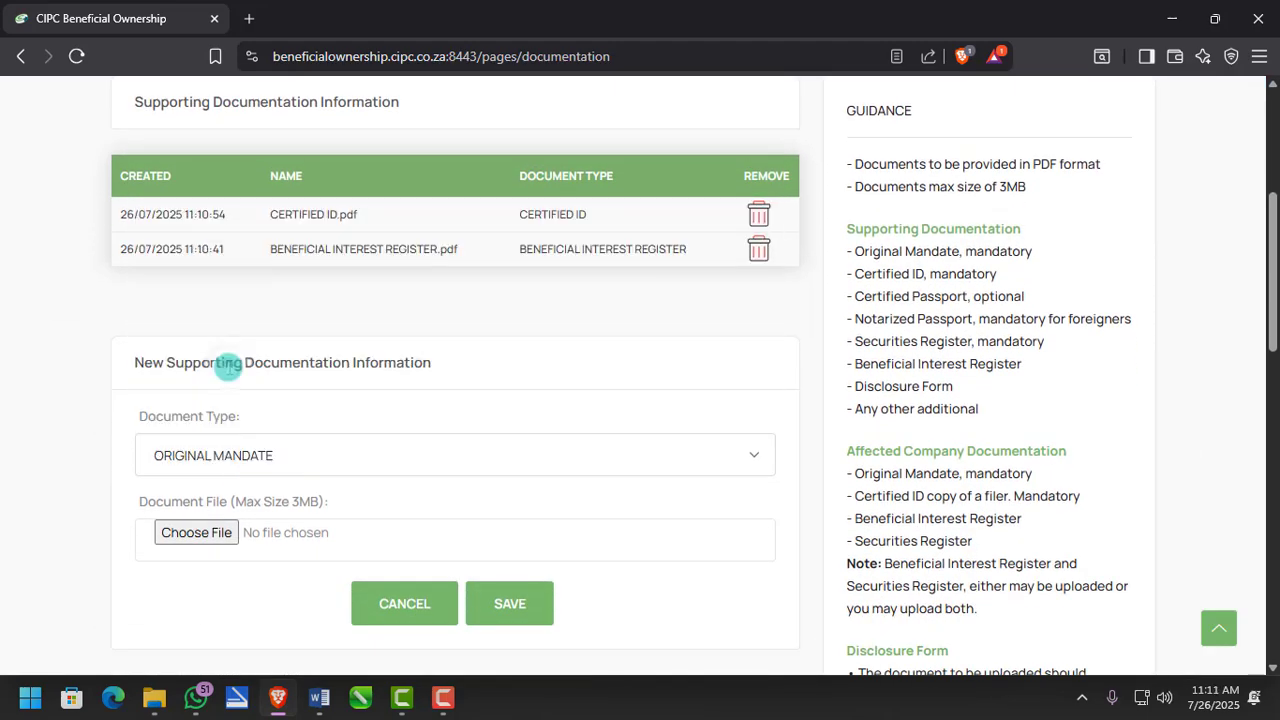
click(220, 536)
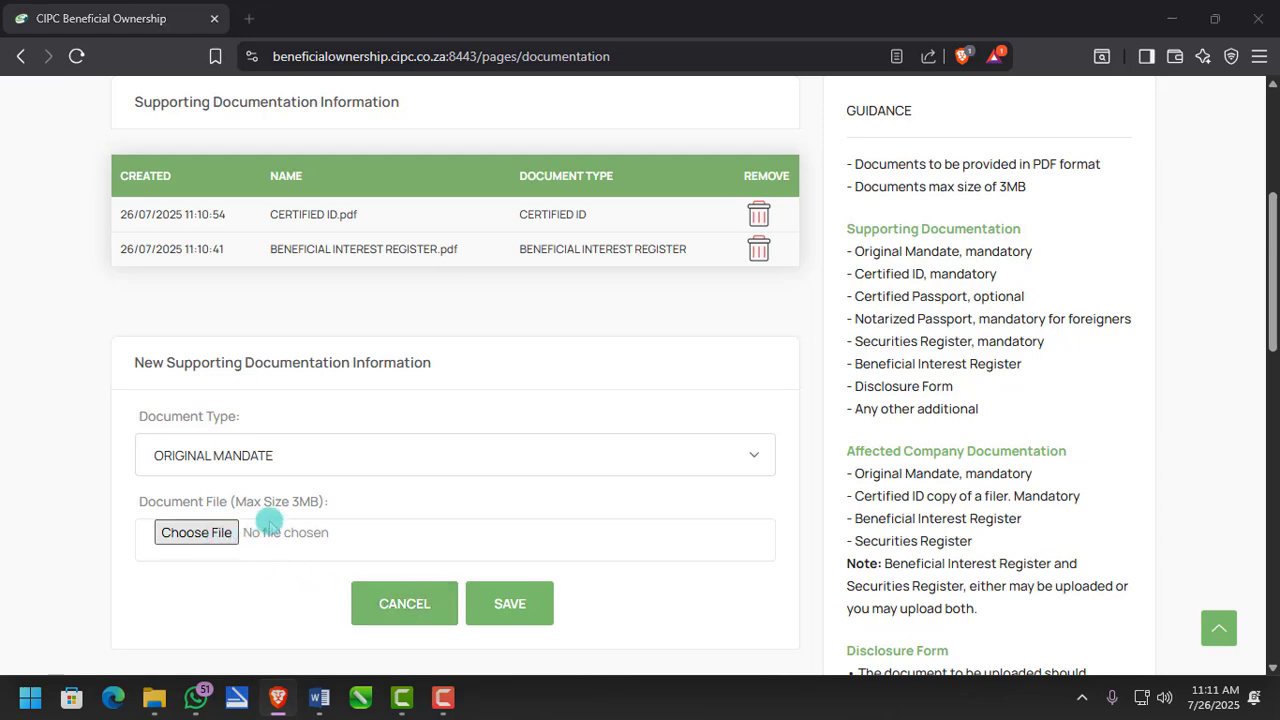
click(228, 250)
double_click(230, 250)
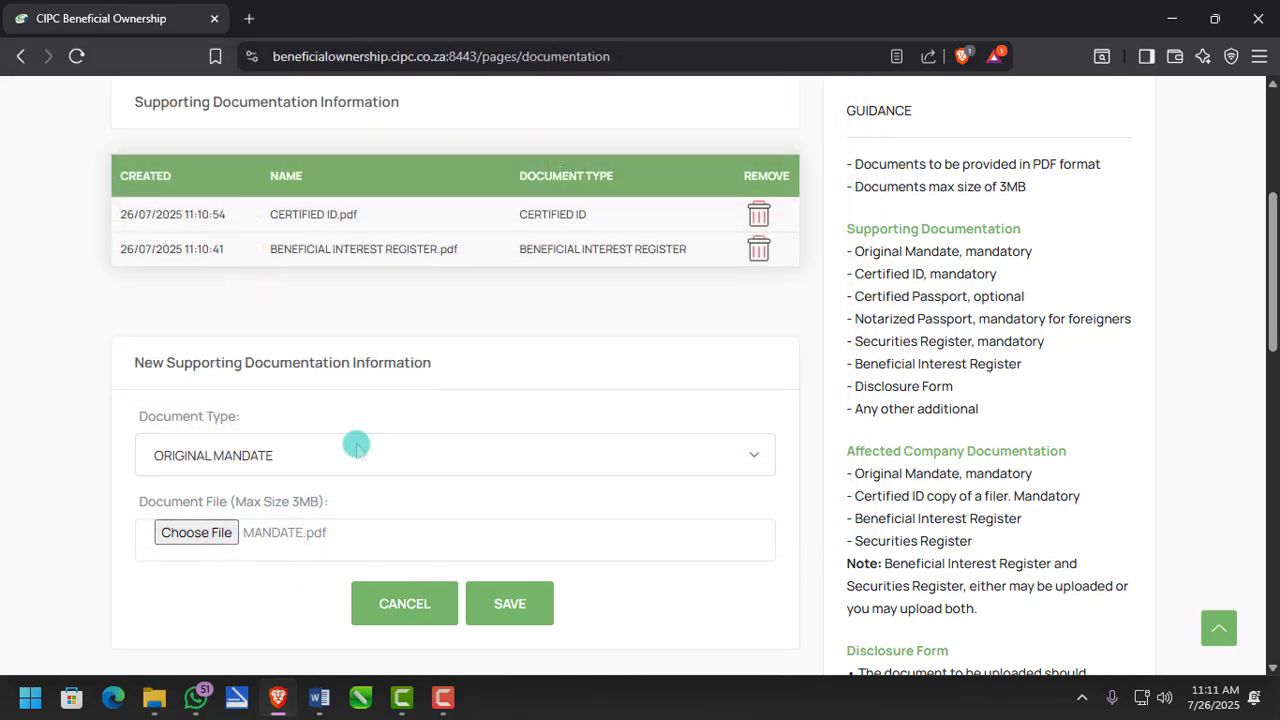
click(489, 605)
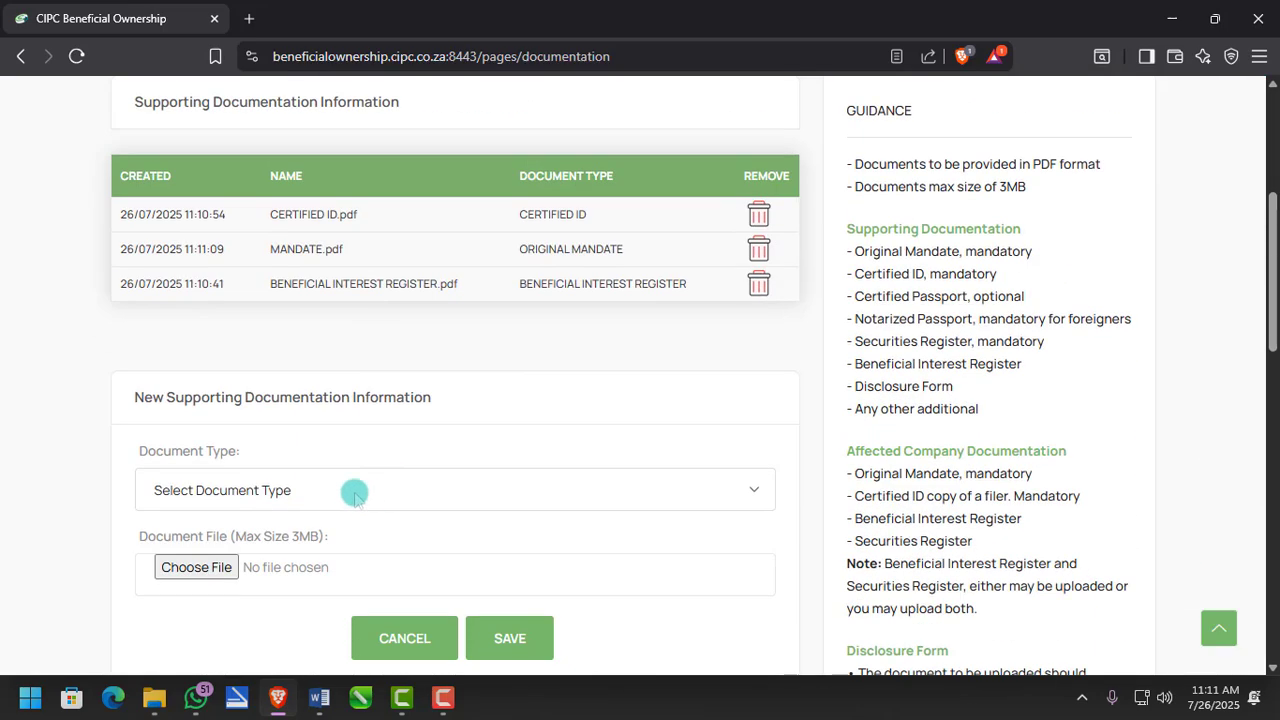
- Upload SHARE REGISTER.pdf as a Securities Register document
click(200, 568)
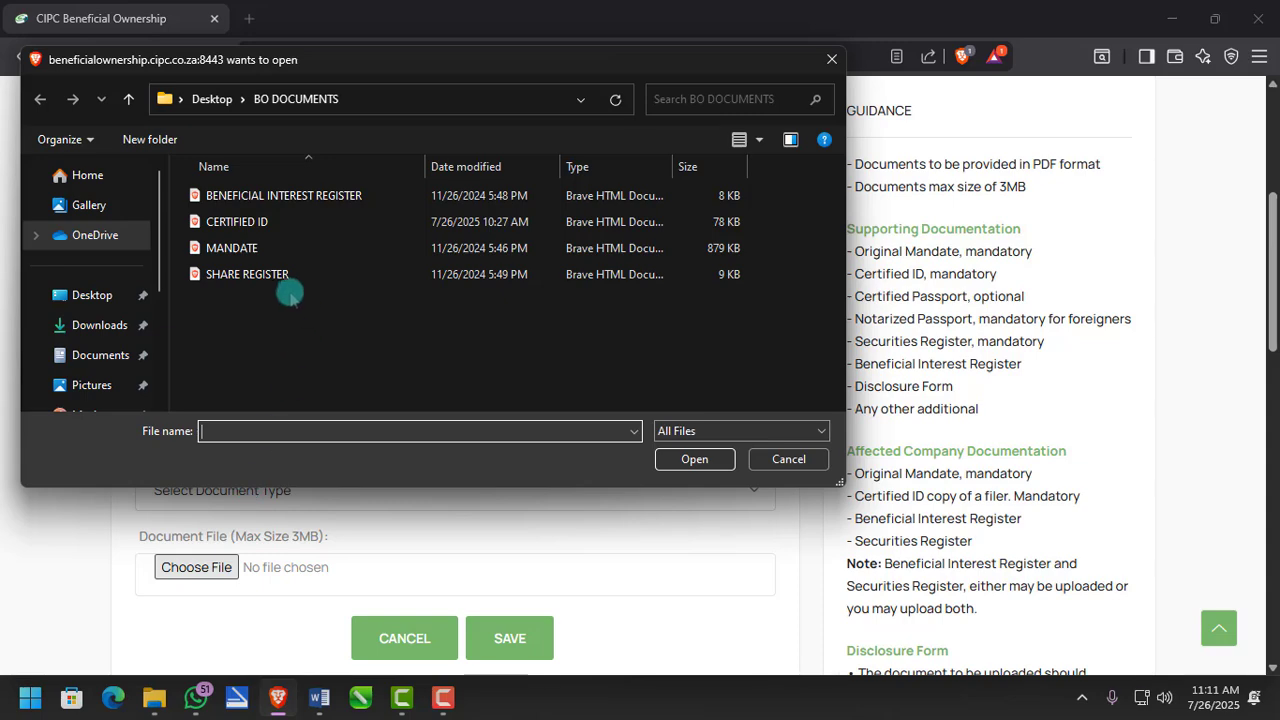
double_click(283, 276)
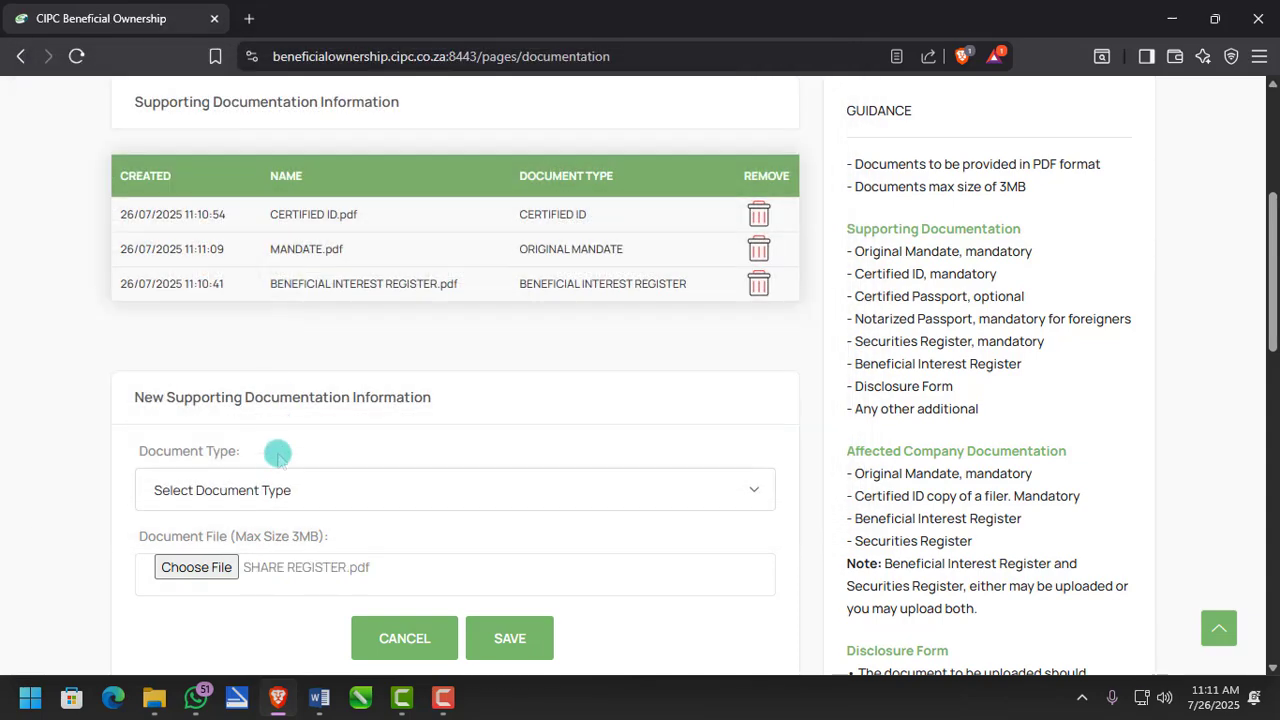
click(273, 482)
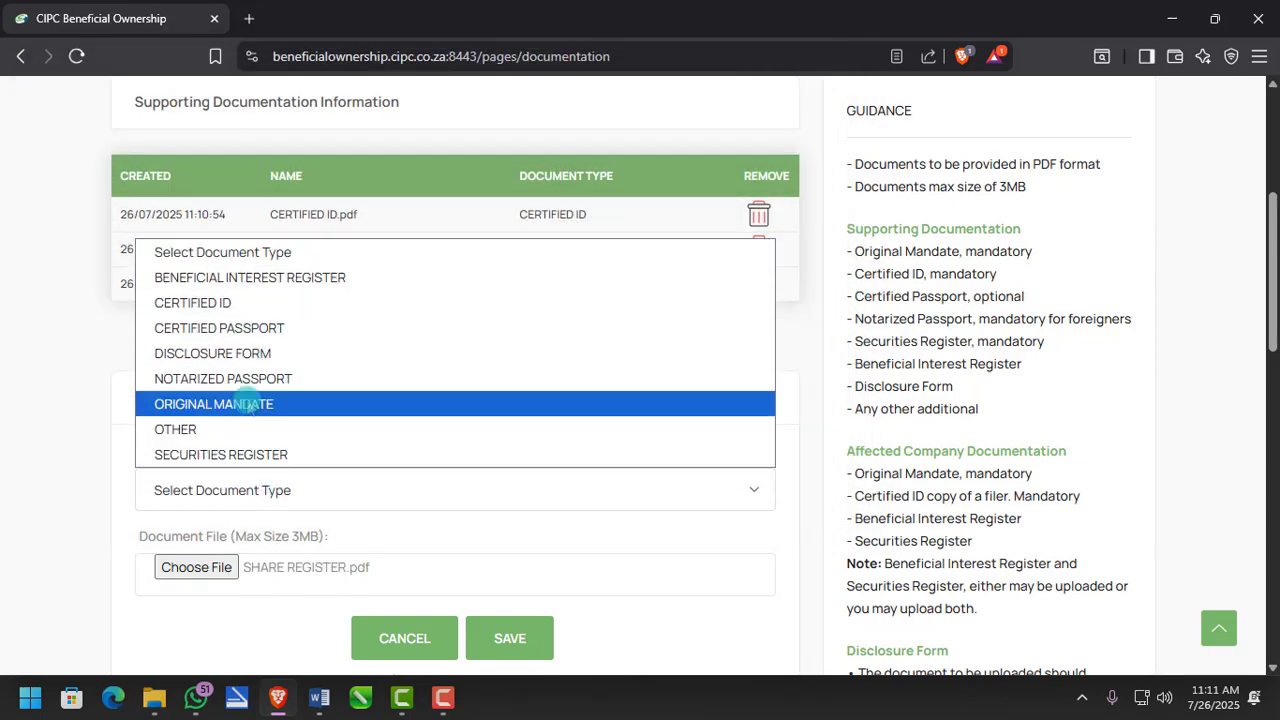
click(246, 455)
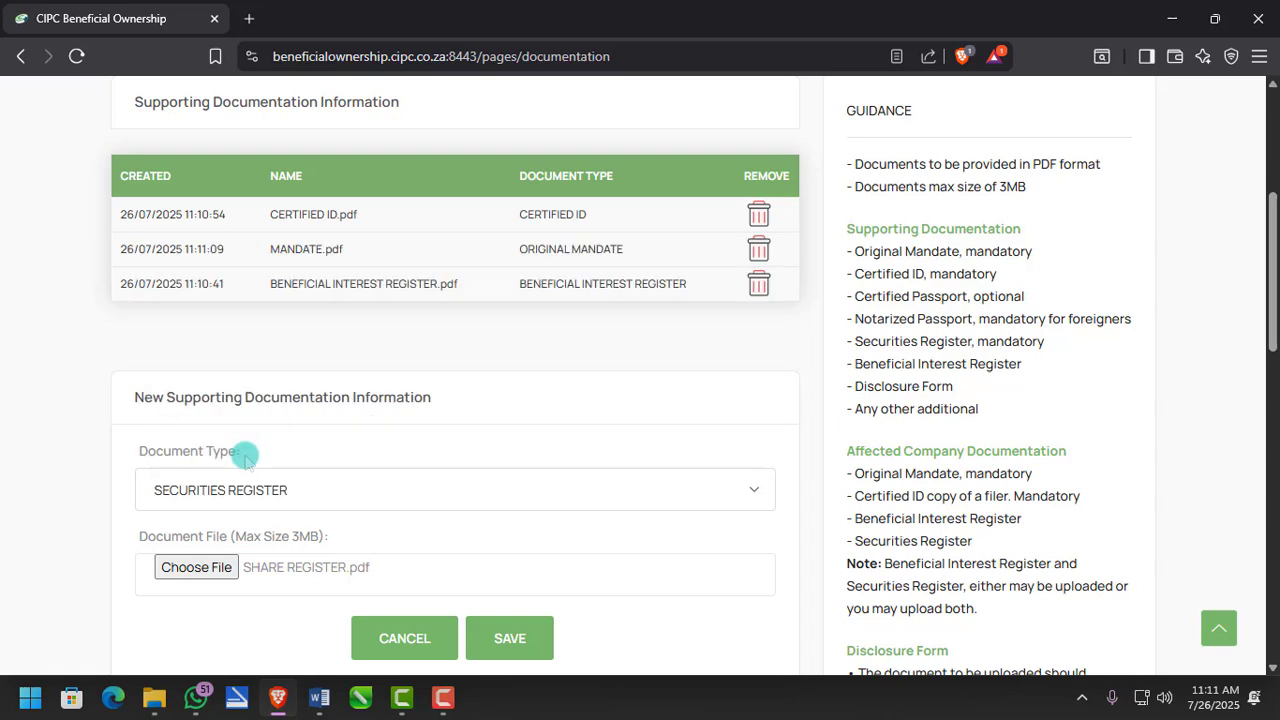
click(500, 640)
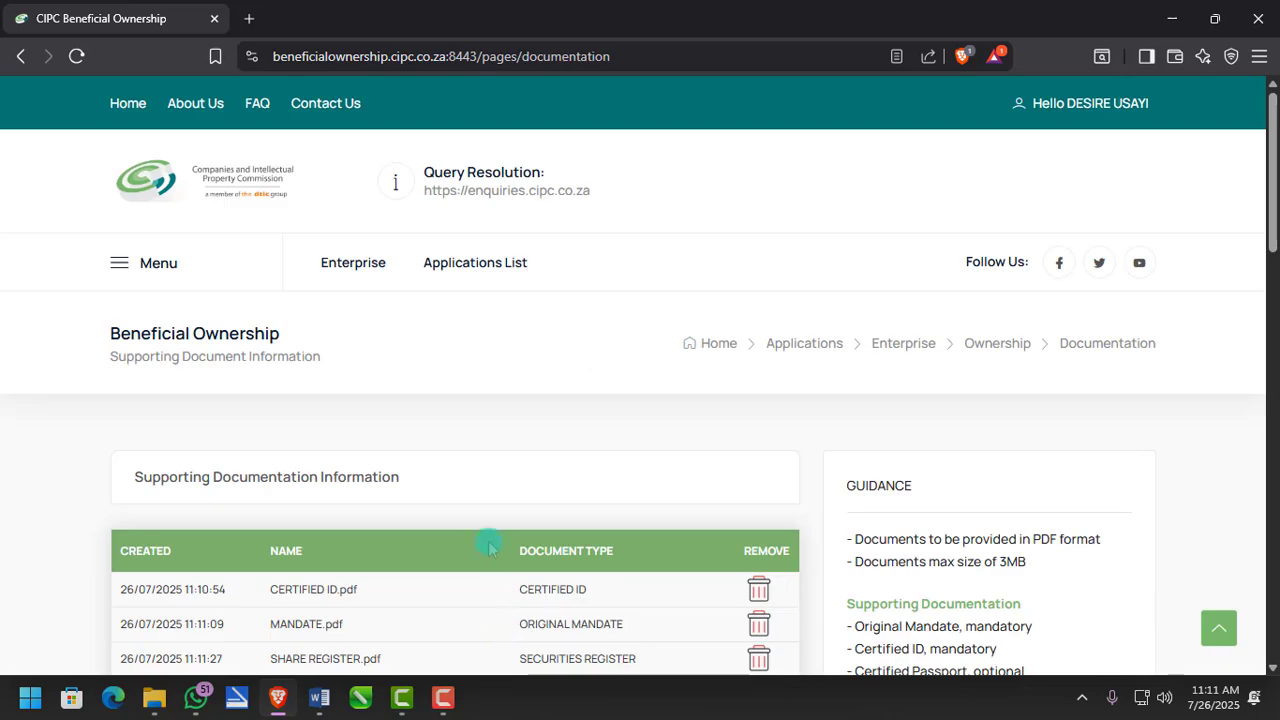
- Upload DISCLOSURE FORM.pdf with the Disclosure Form document type
scroll(489, 546, down, 5)
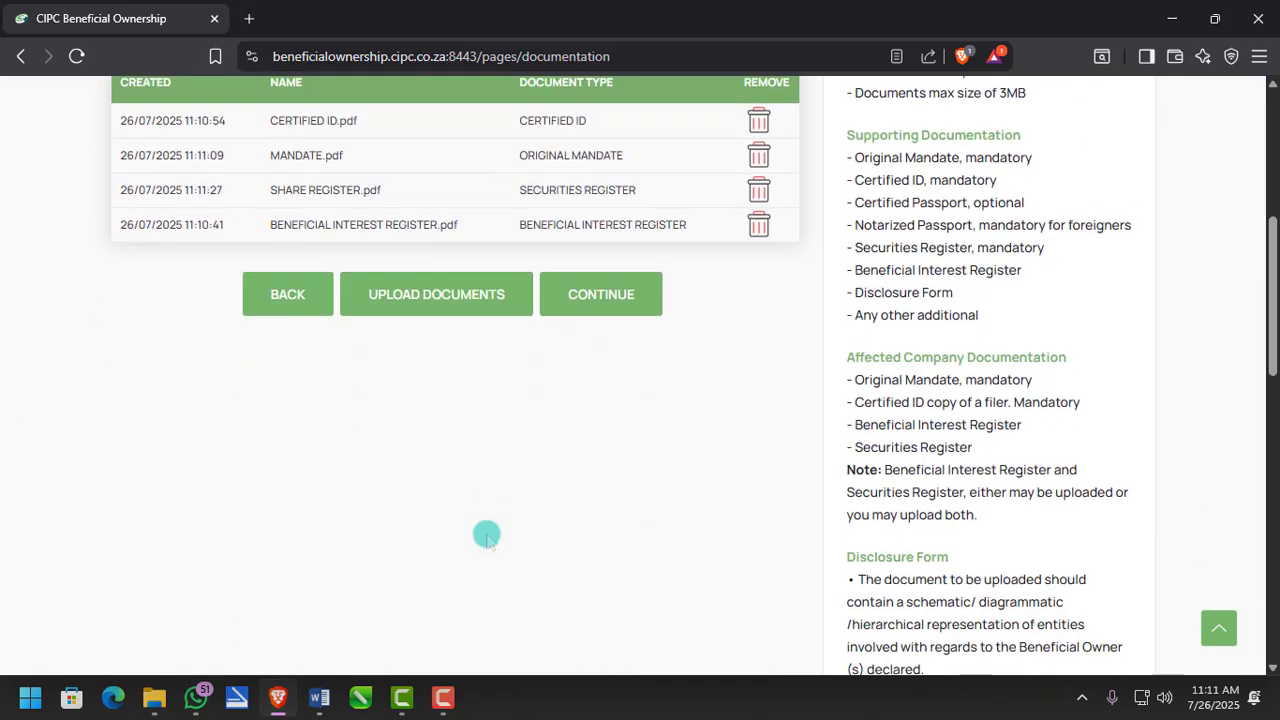
scroll(487, 537, up, 2)
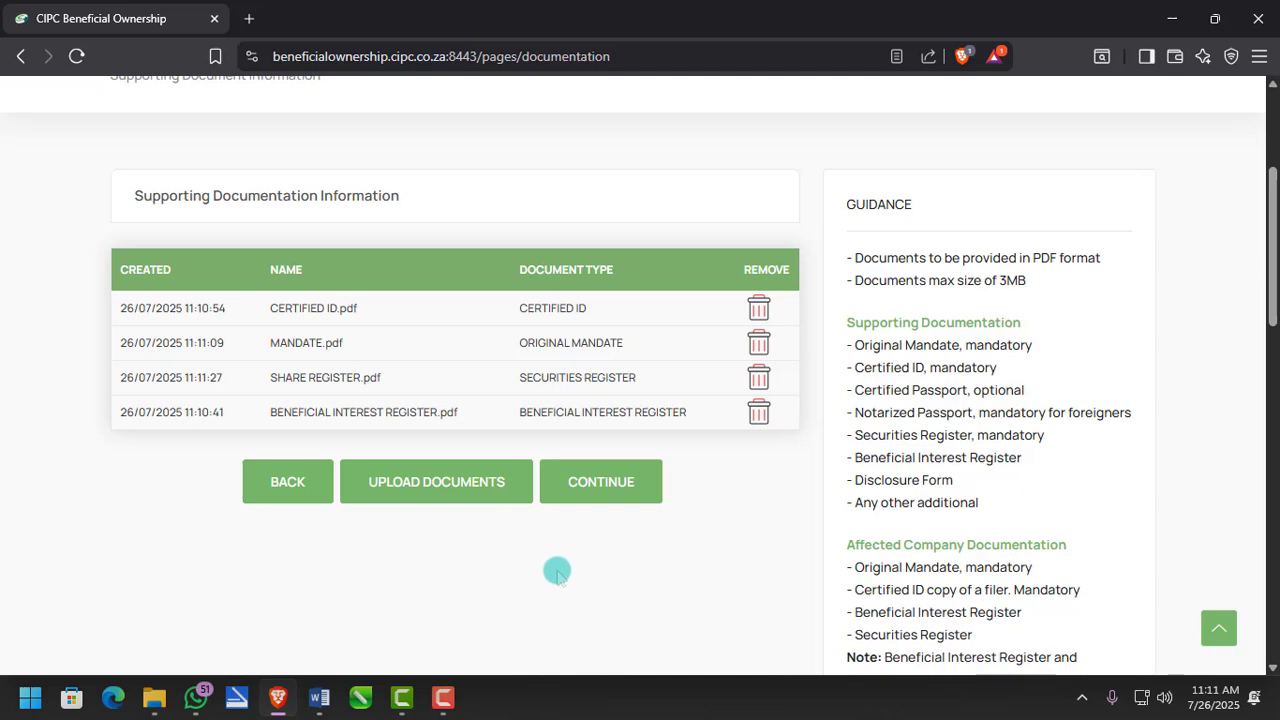
click(446, 706)
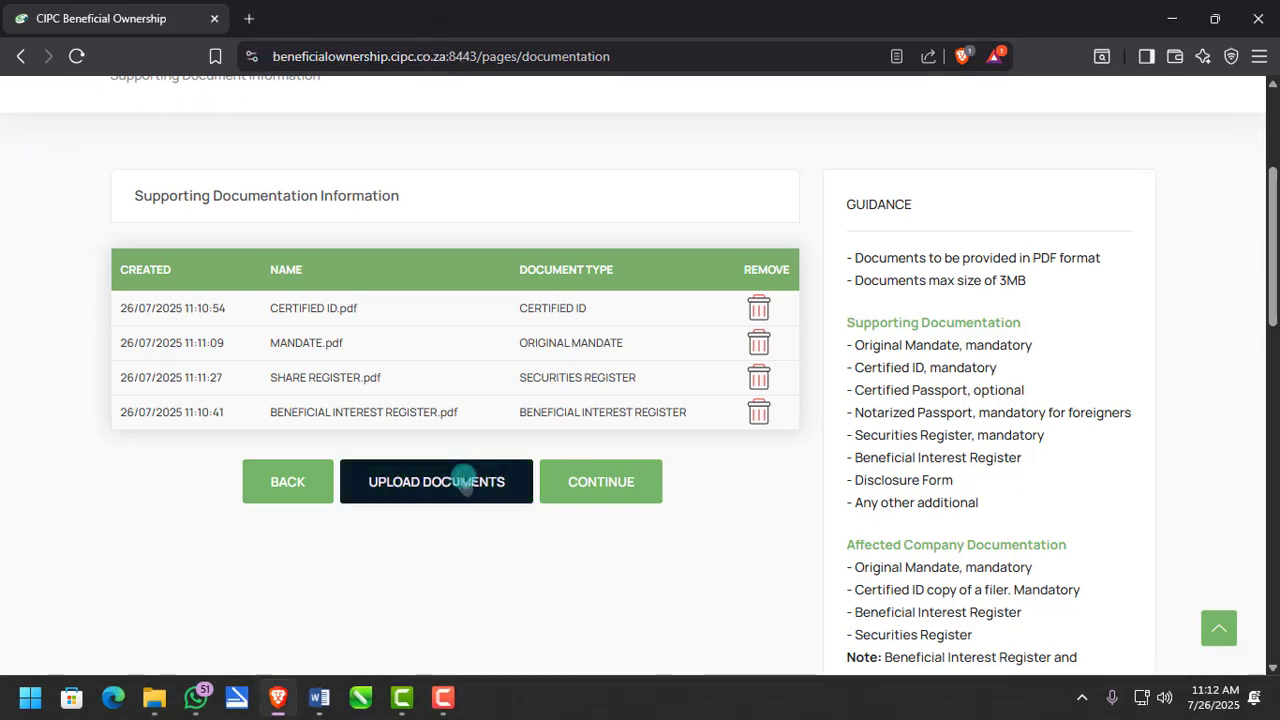
click(460, 482)
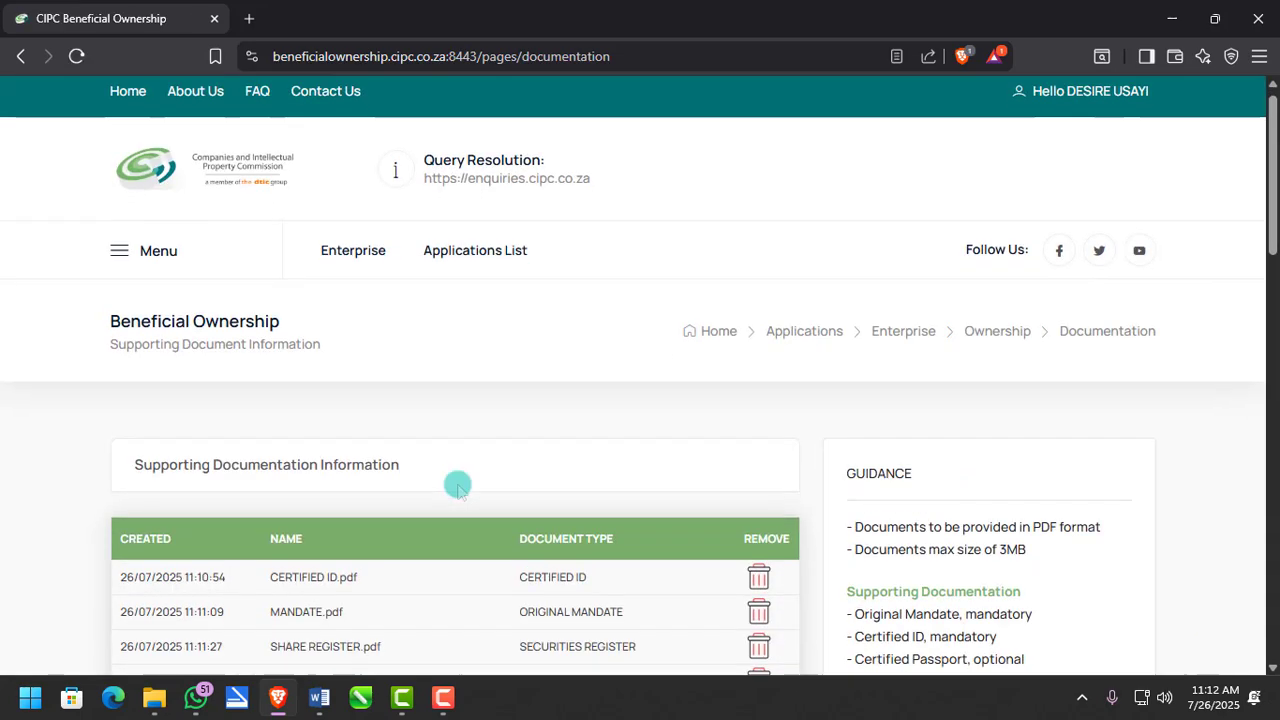
click(233, 430)
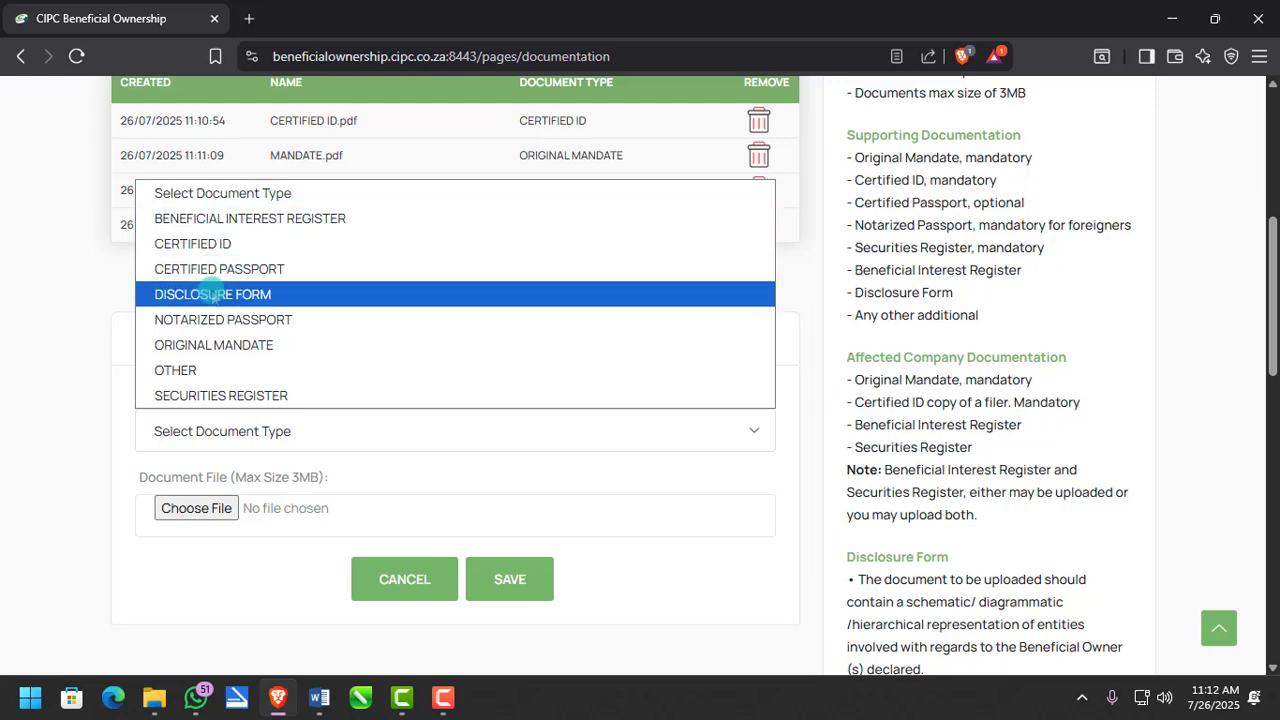
click(210, 293)
click(220, 508)
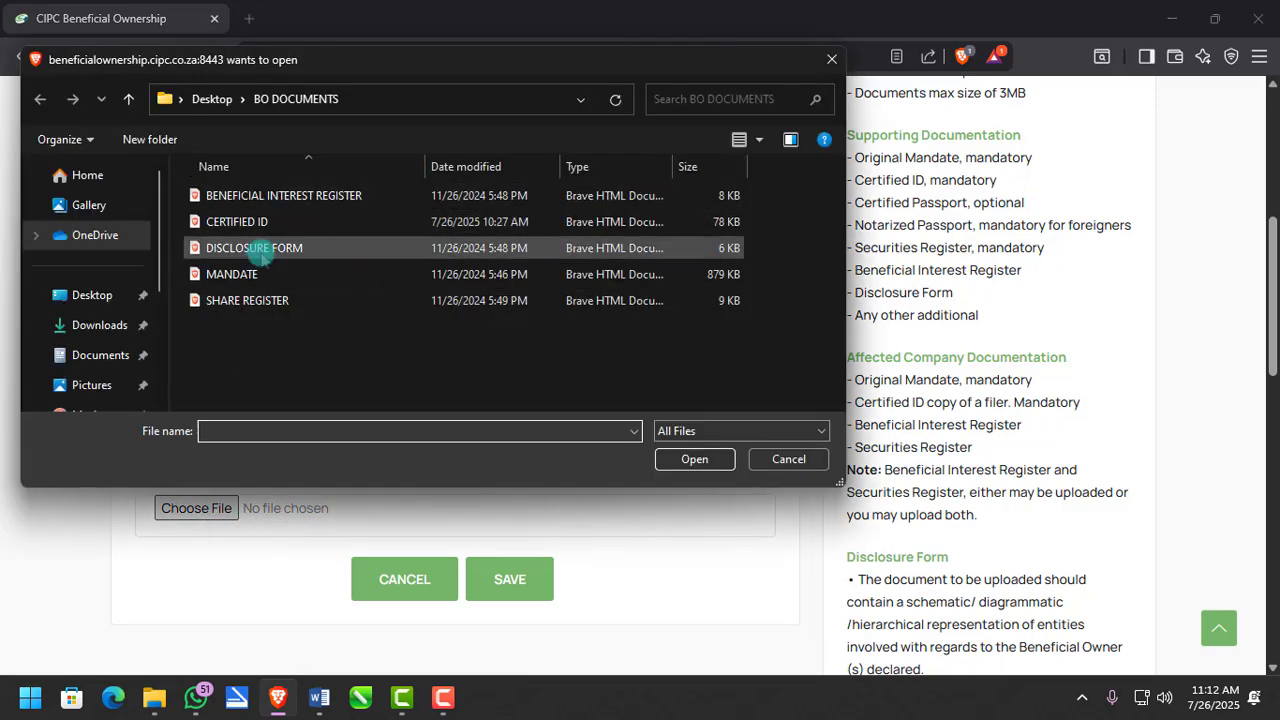
double_click(262, 250)
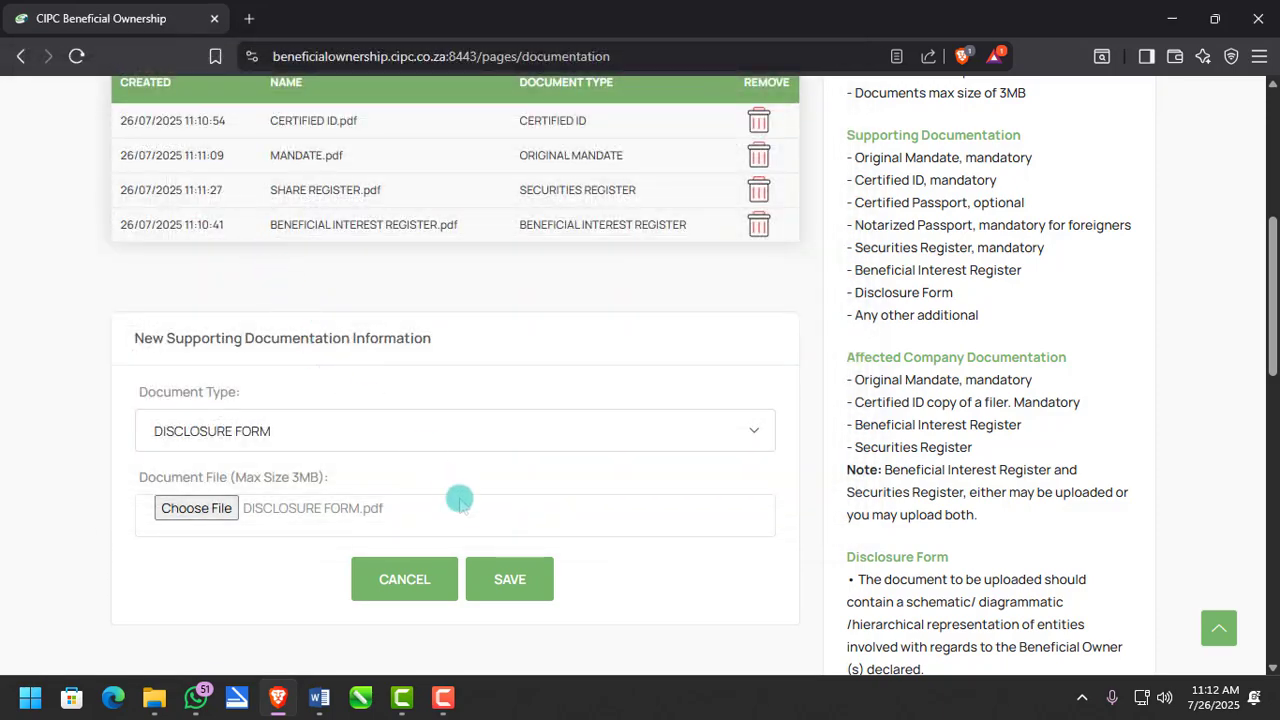
click(492, 575)
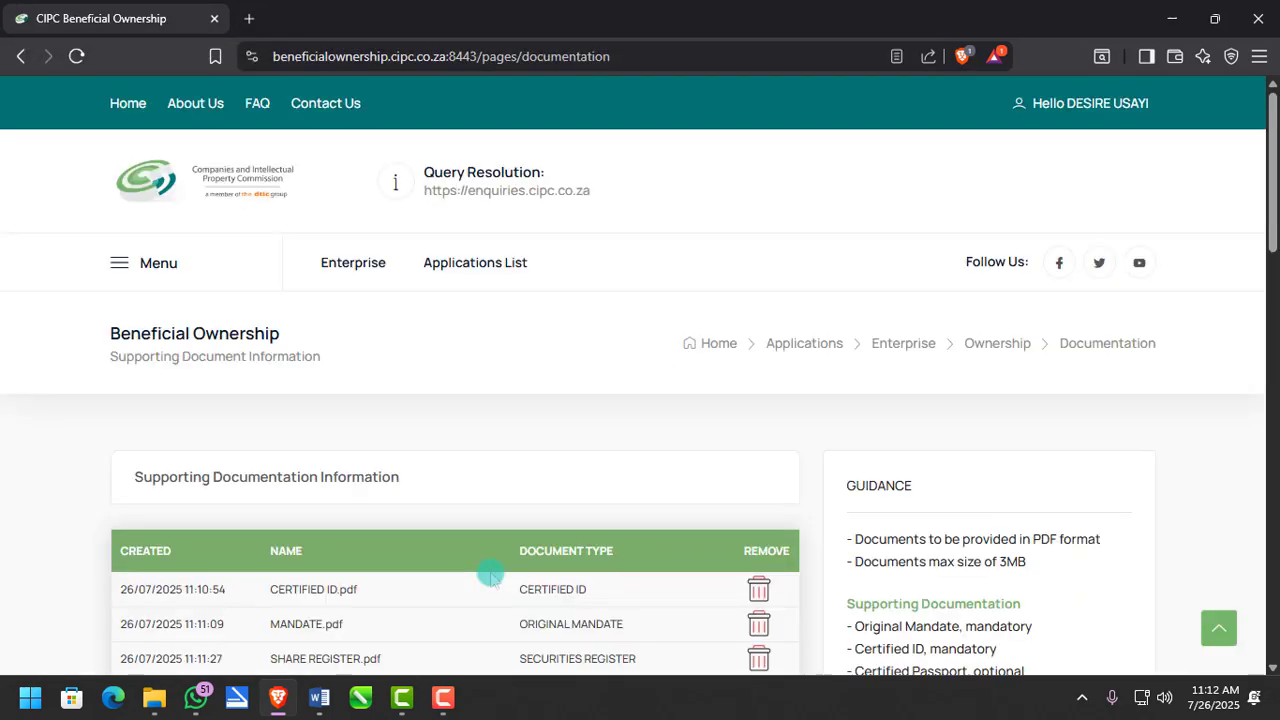
scroll(490, 573, down, 4)
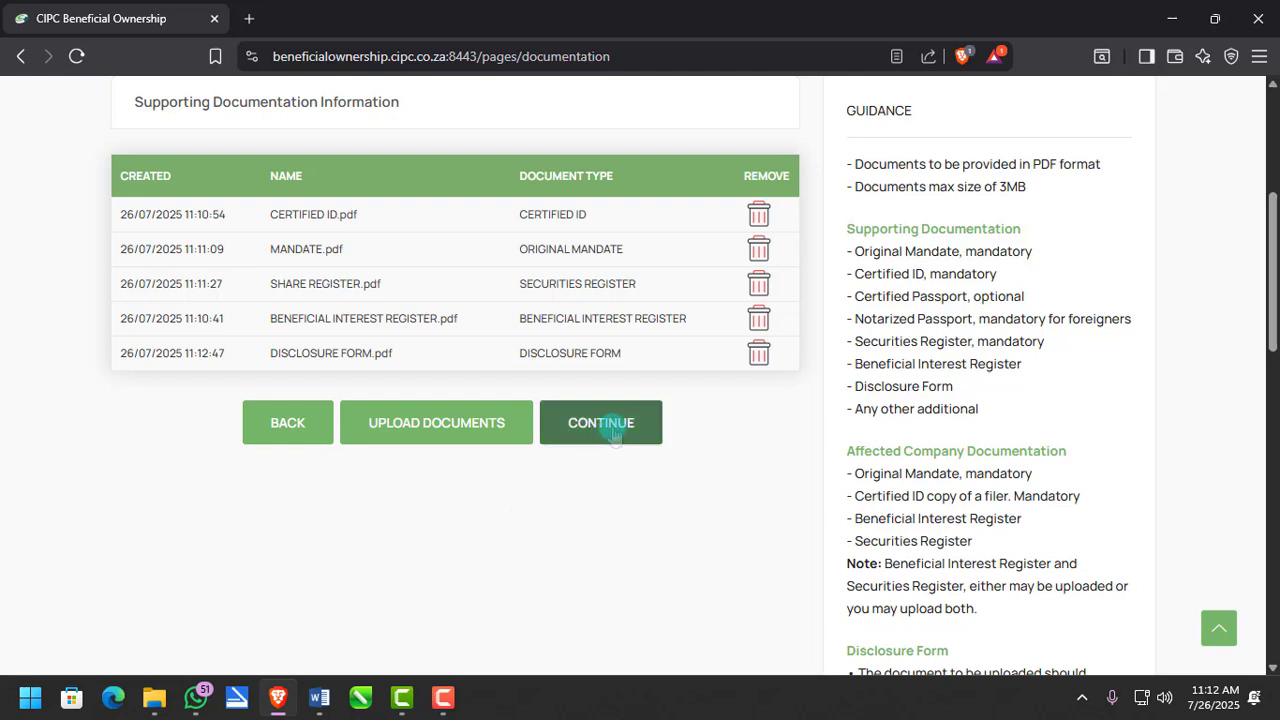
- Continue to the Summary page and review its Document Information table of five documents
click(615, 428)
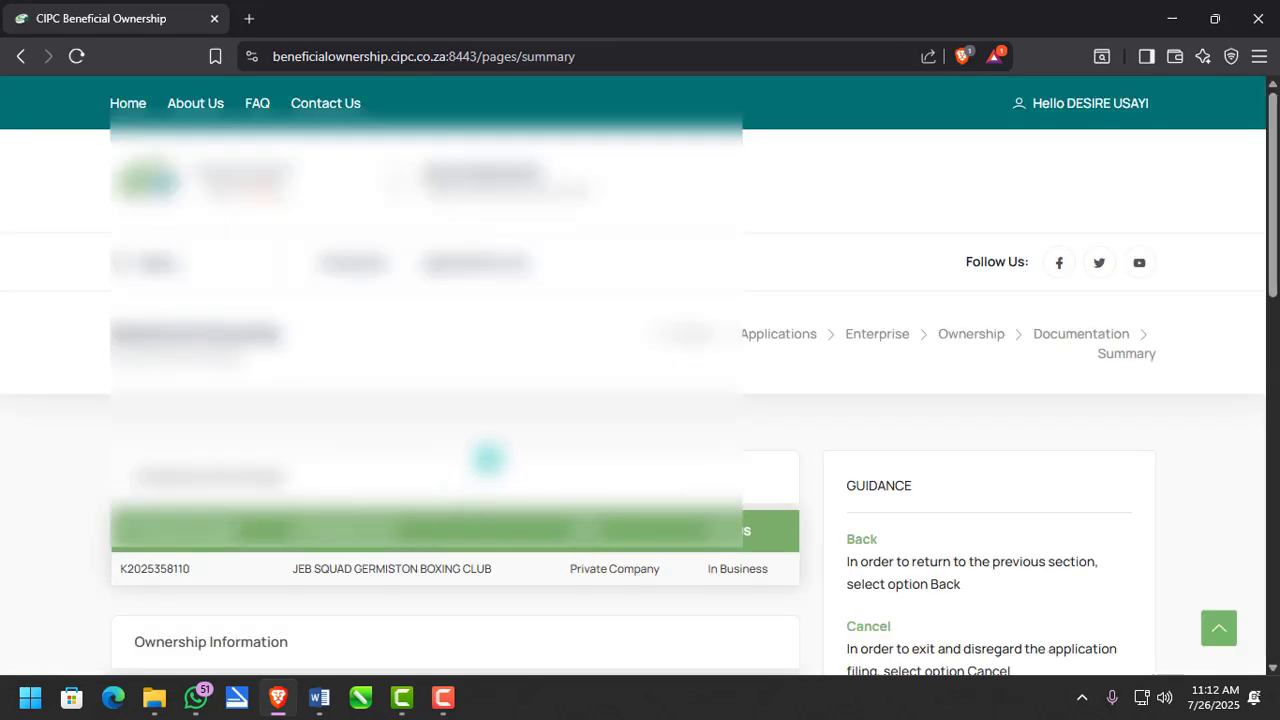
scroll(486, 457, down, 3)
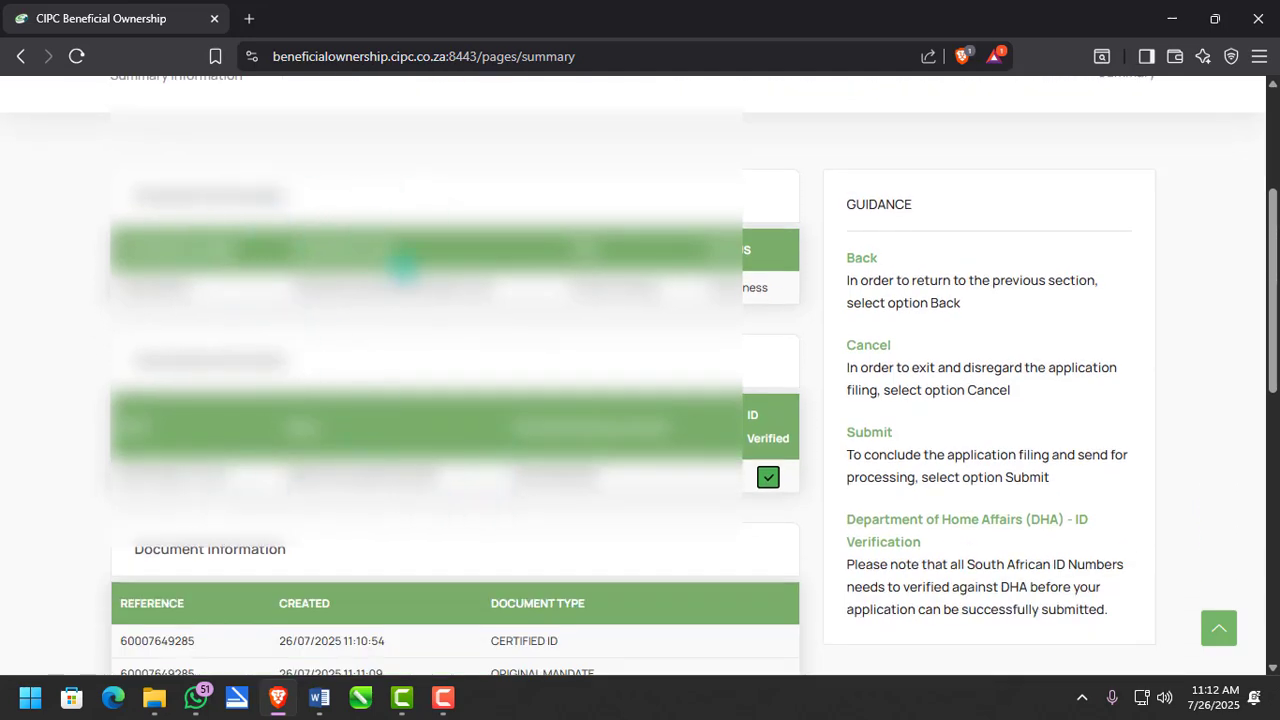
scroll(170, 312, down, 1)
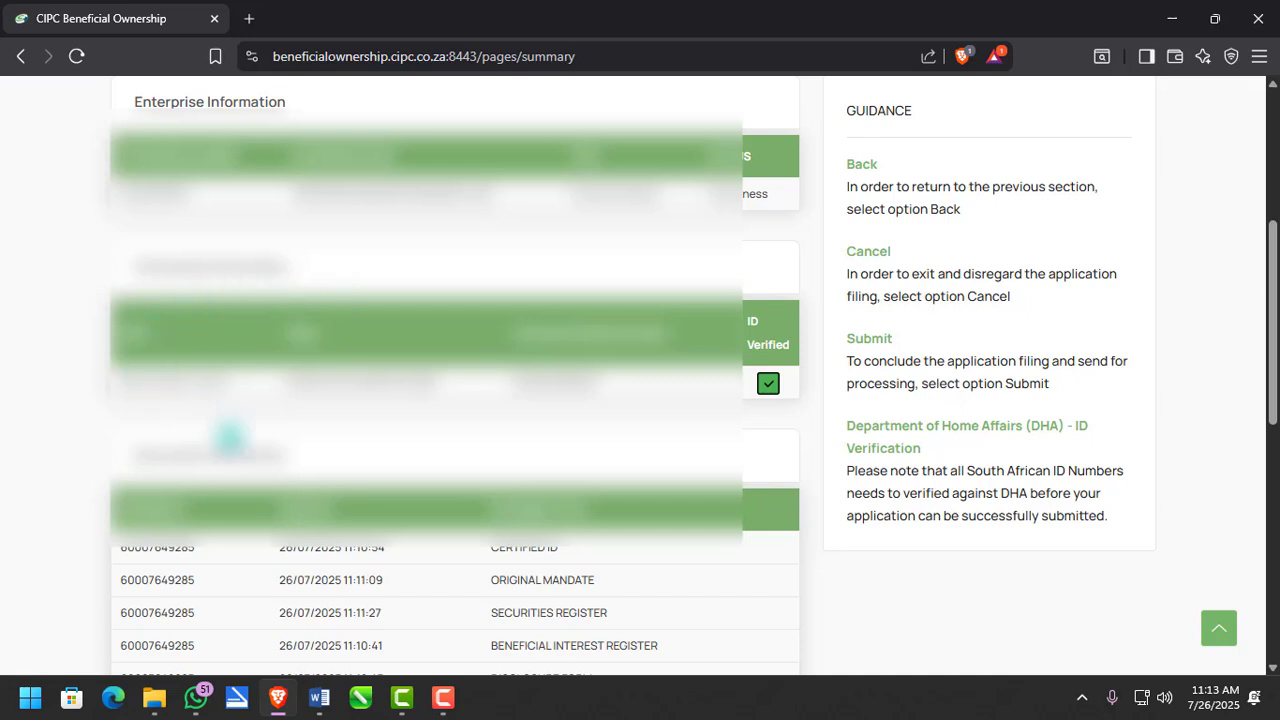
scroll(460, 437, down, 2)
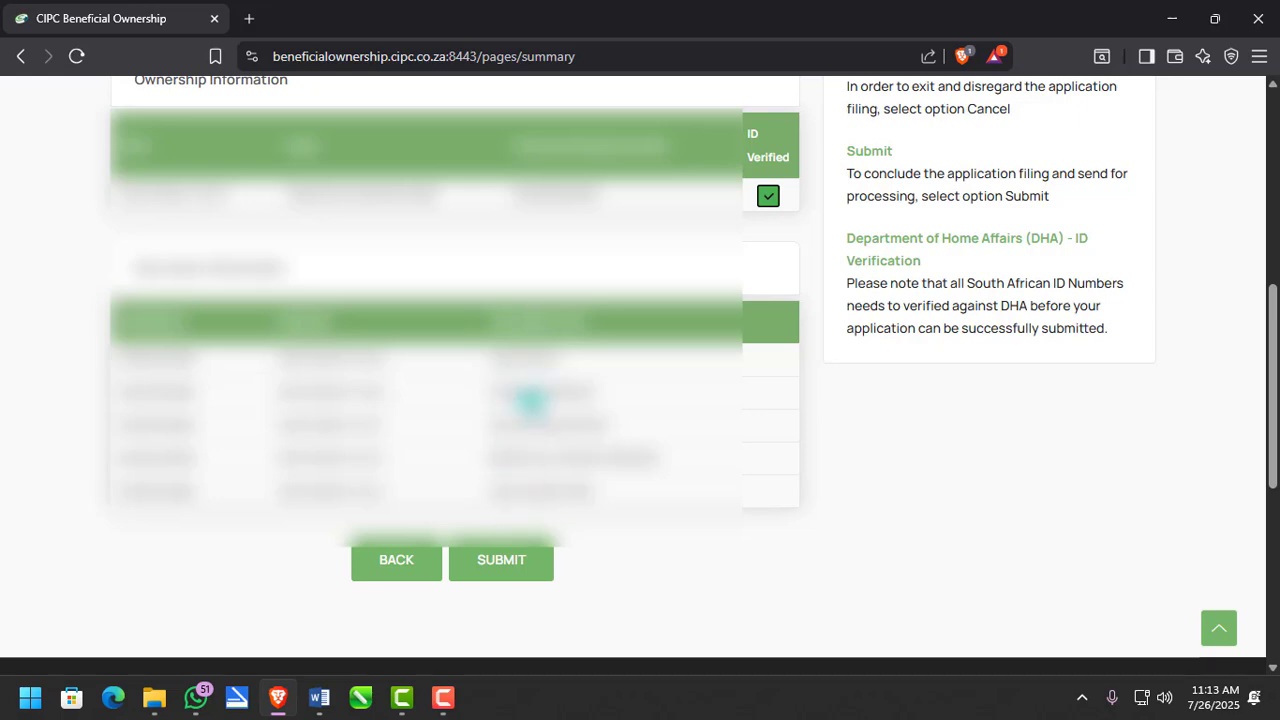
scroll(400, 420, down, 1)
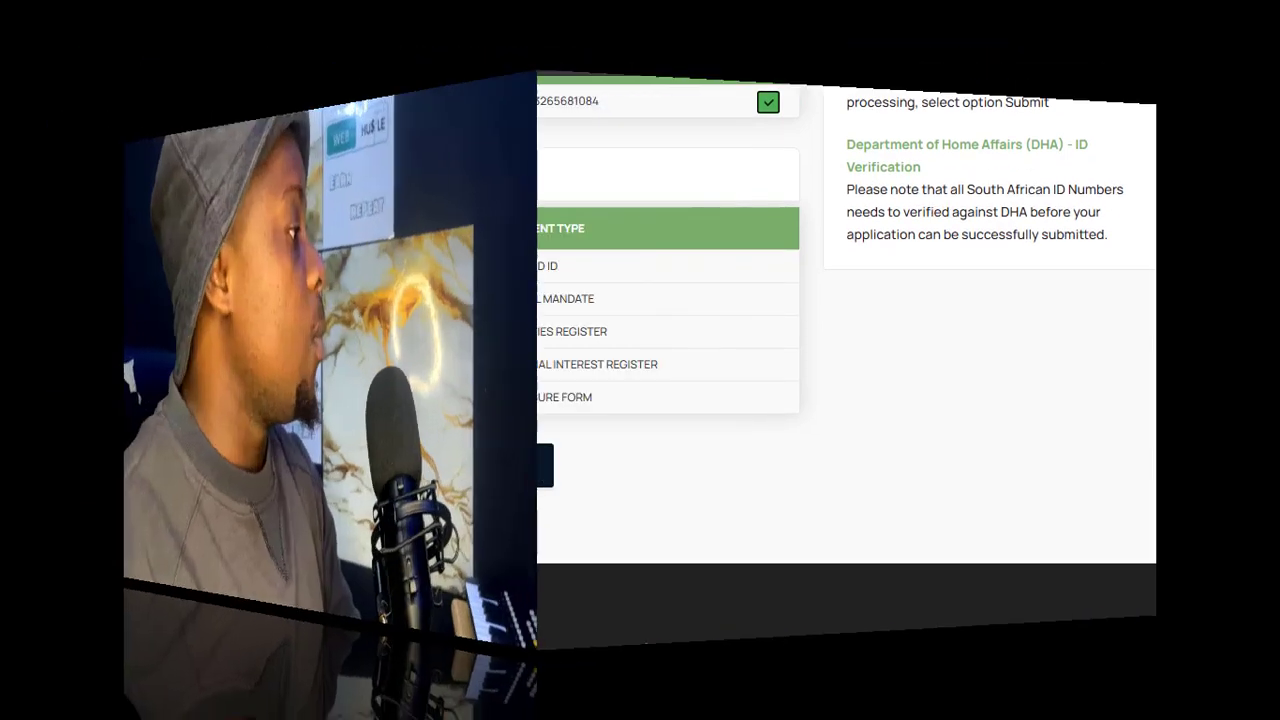